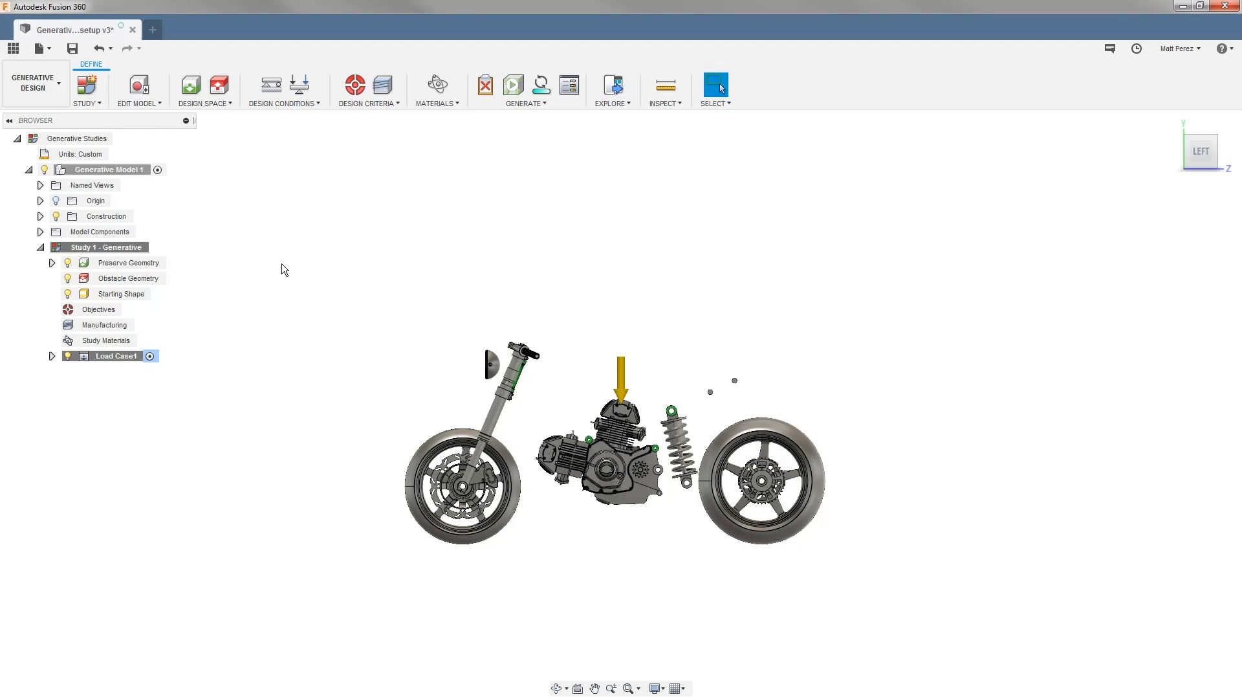
Step: Enter Edit Model and zoom in on the engine from a three-quarter view
left_click(137, 90)
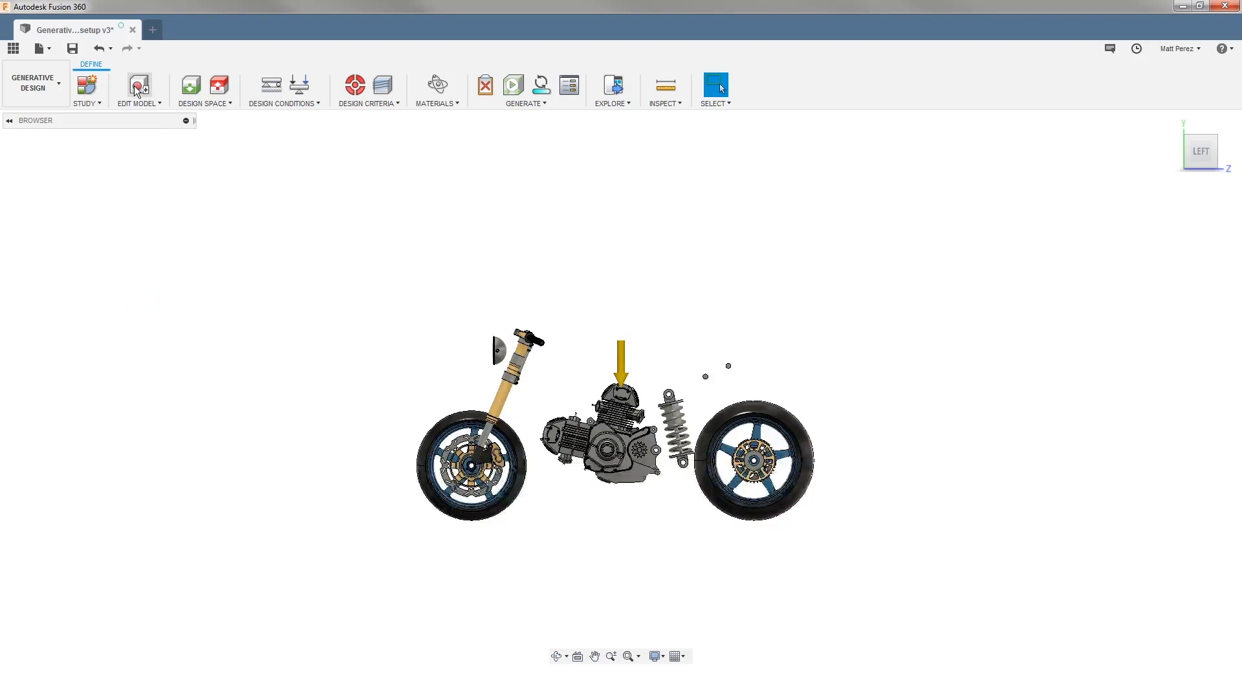
middle_click_drag(277, 192, 233, 194, "shift")
middle_click_drag(677, 467, 678, 472, "shift")
scroll(608, 414, "up", 10)
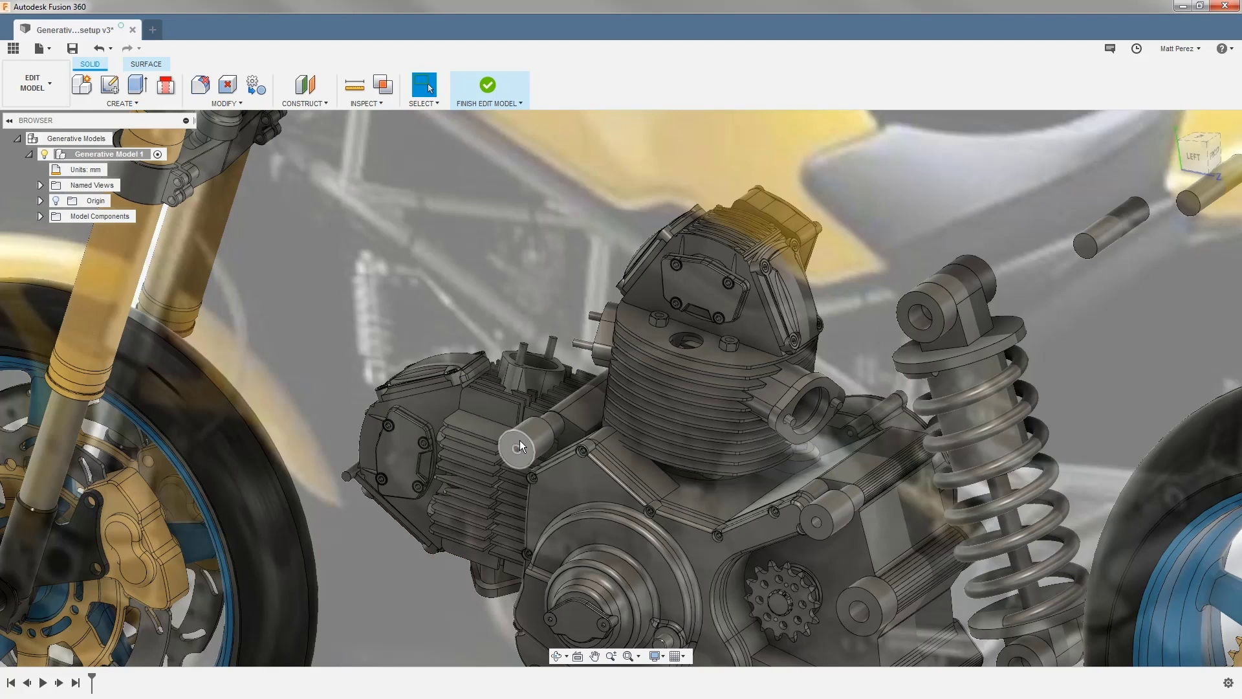
Step: Sketch on the engine casing, project the mounting-boss circle into it, and finish the sketch
right_click(518, 448)
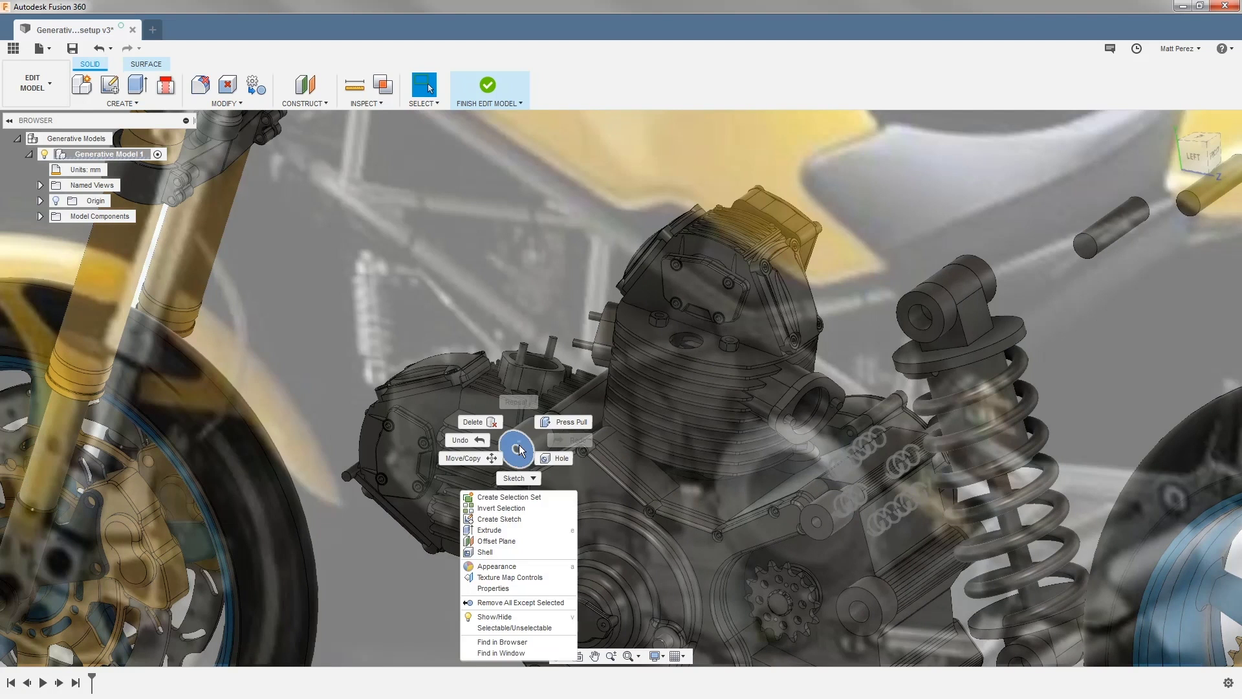
left_click(519, 522)
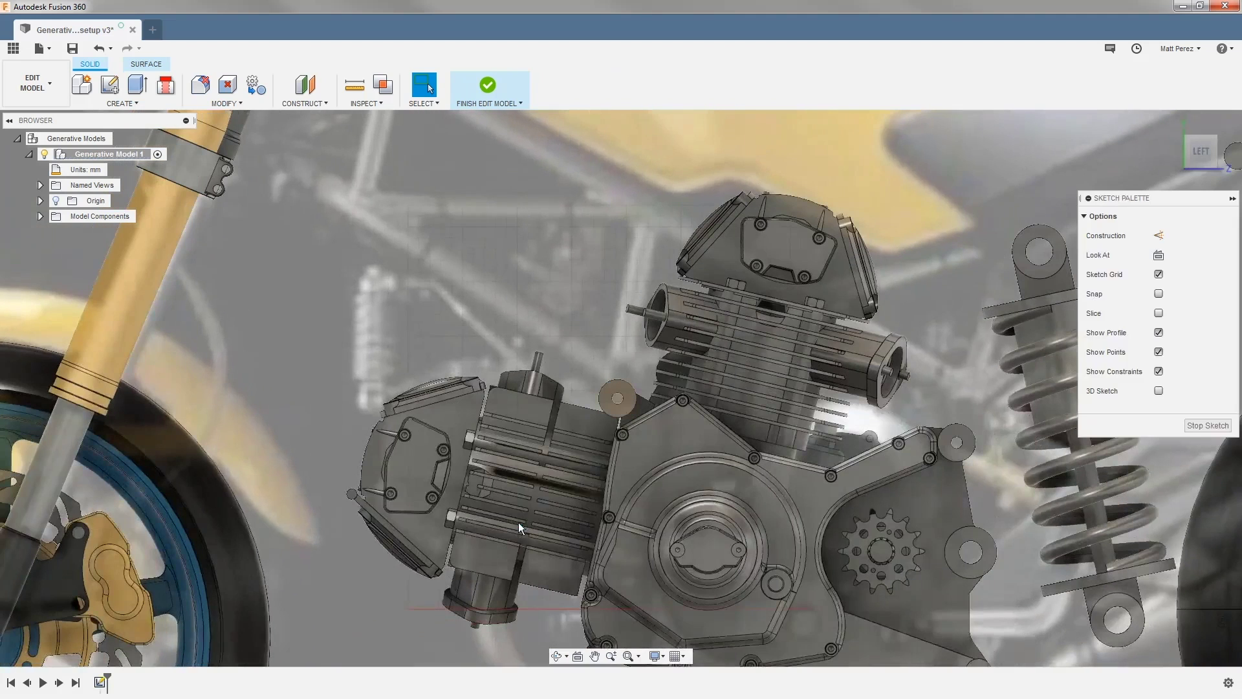
left_click(971, 442)
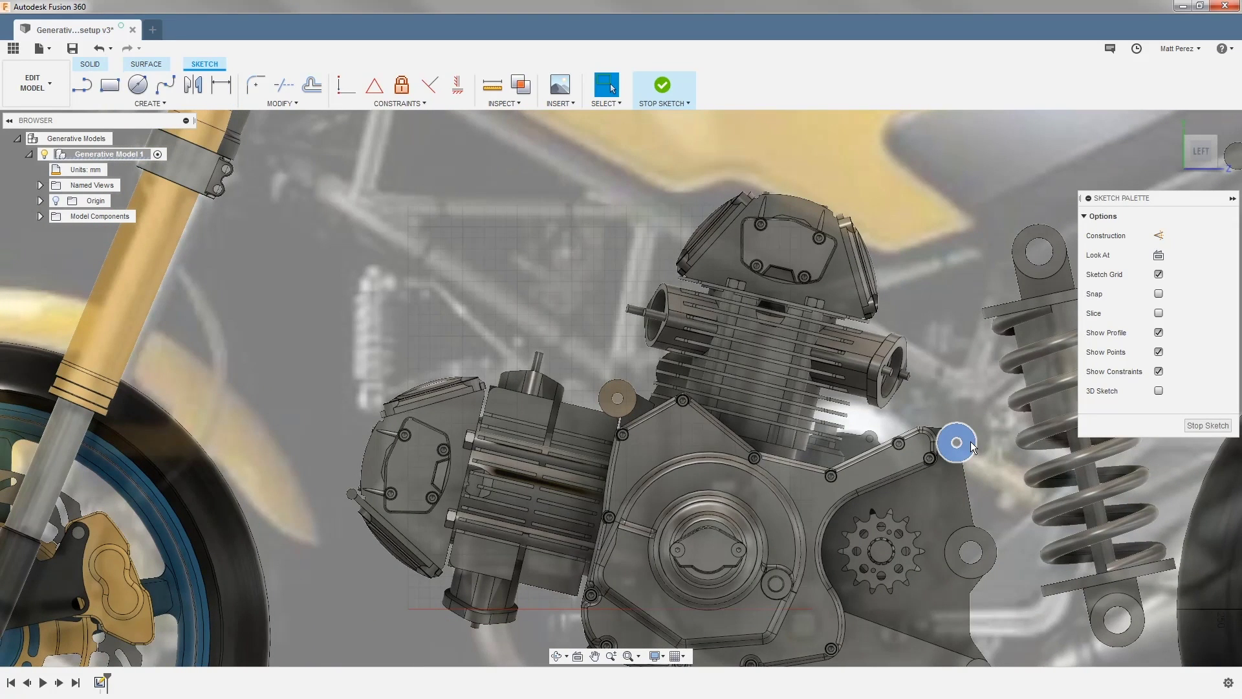
key("p")
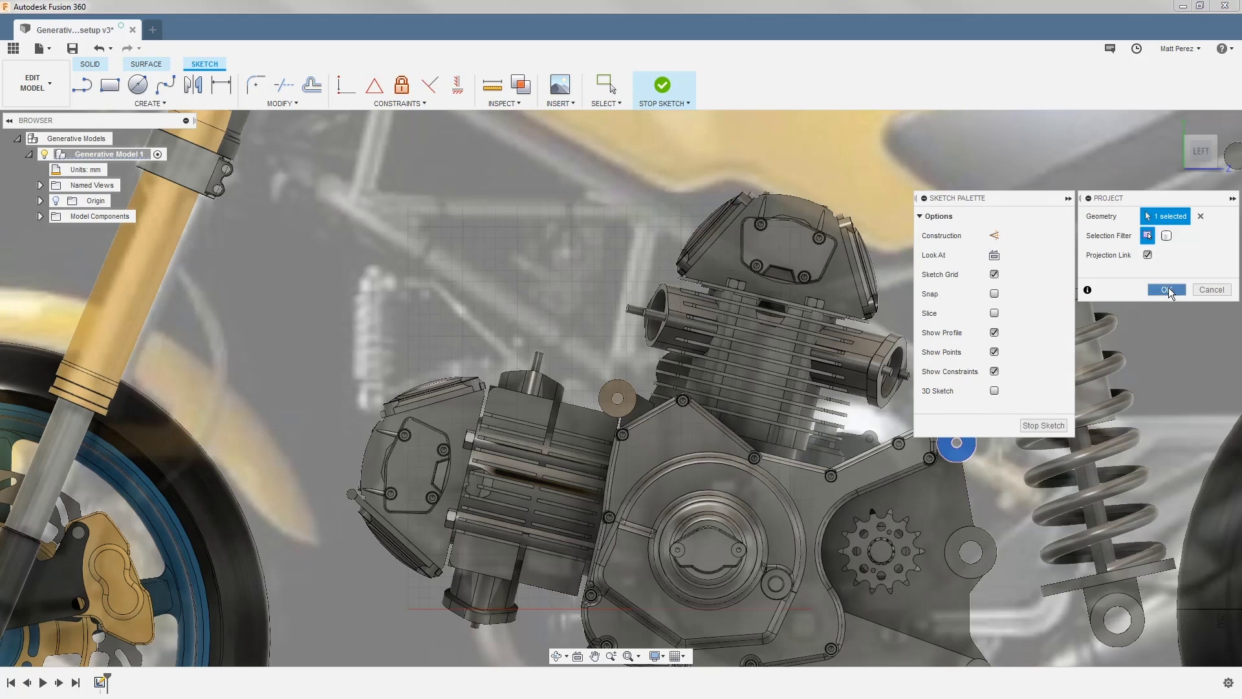
left_click(1166, 289)
mouse_move(985, 458)
middle_mouse_down("shift")
mouse_move(1010, 472)
mouse_move(1031, 462)
middle_mouse_up("shift")
left_click(1203, 426)
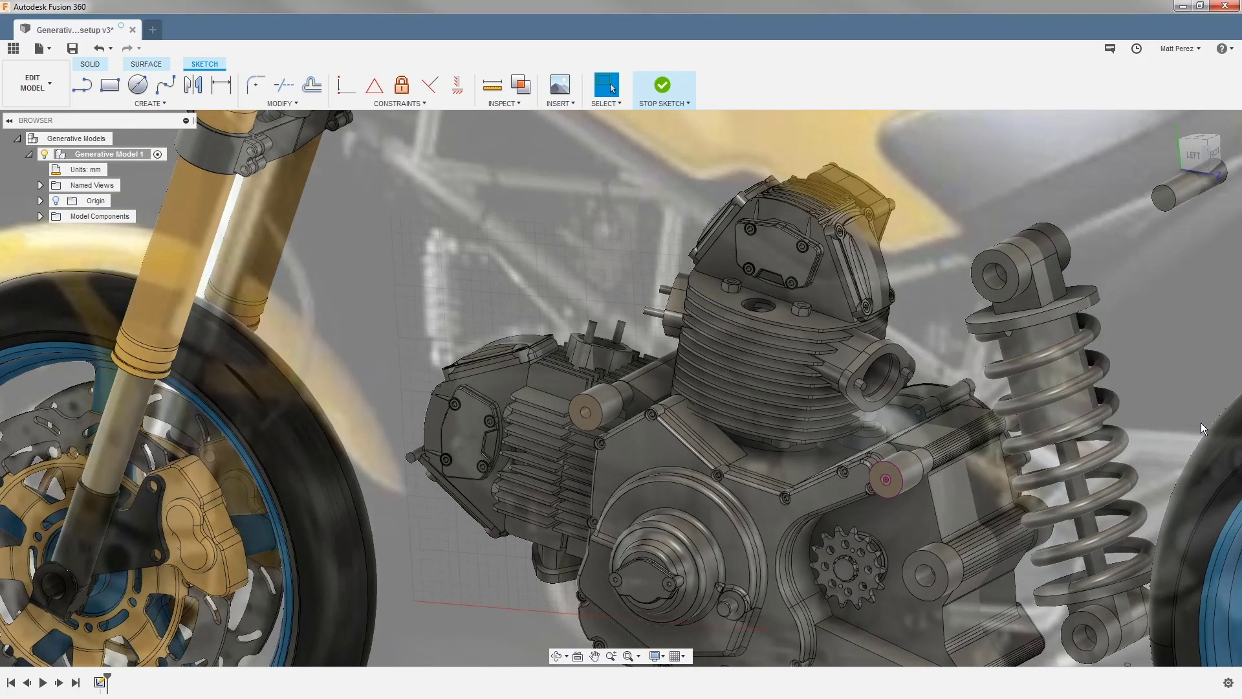
scroll(682, 405, "up", 3)
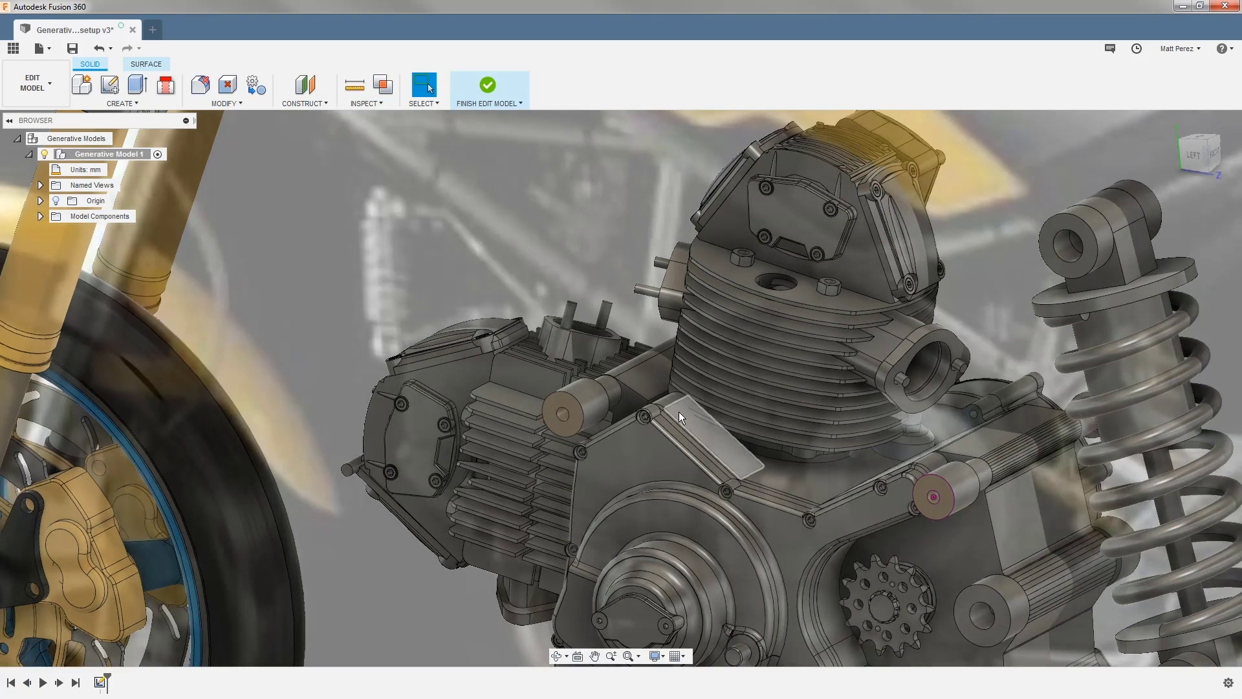
Step: Start an extrusion of both boss end faces and their inner hole circles
key("e")
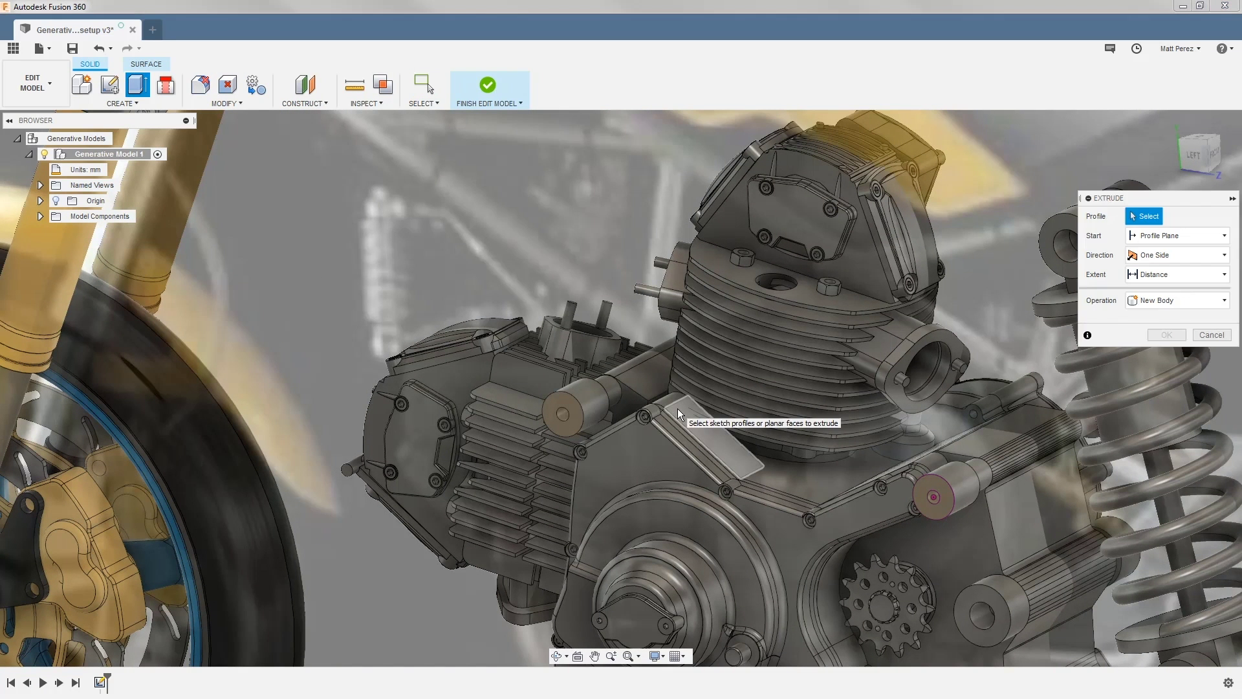
left_click(578, 418)
scroll(574, 420, "up", 5)
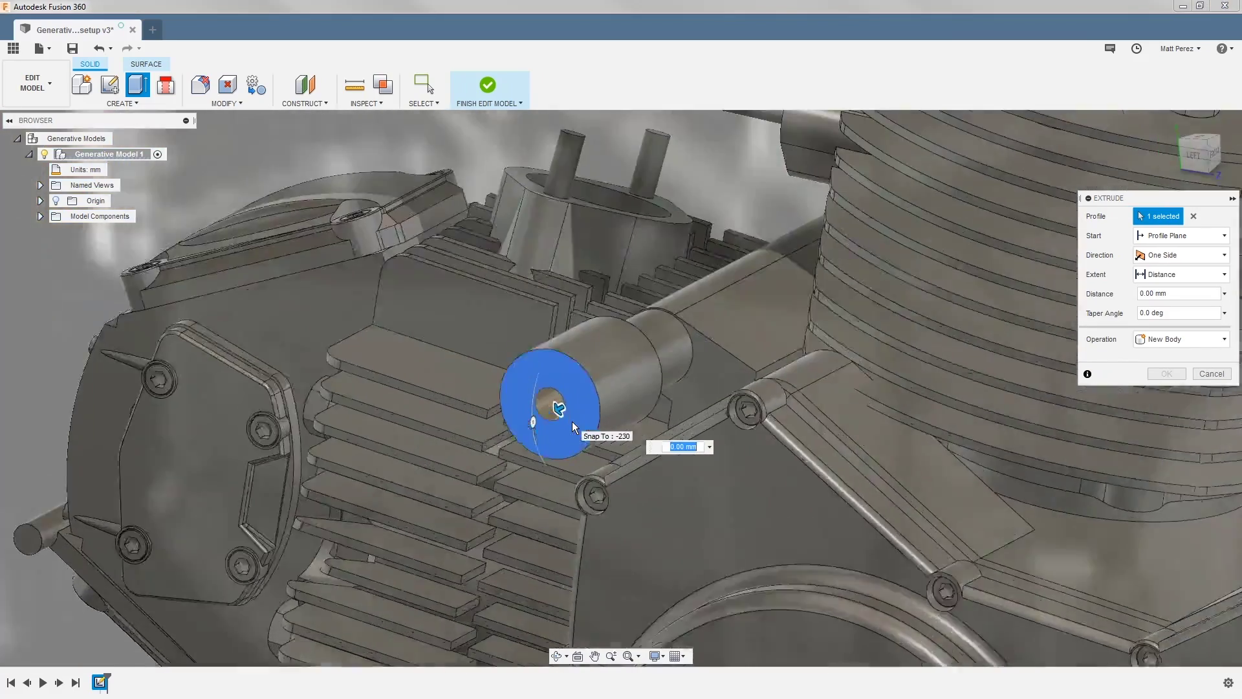
left_click(545, 398)
scroll(508, 408, "down", 5)
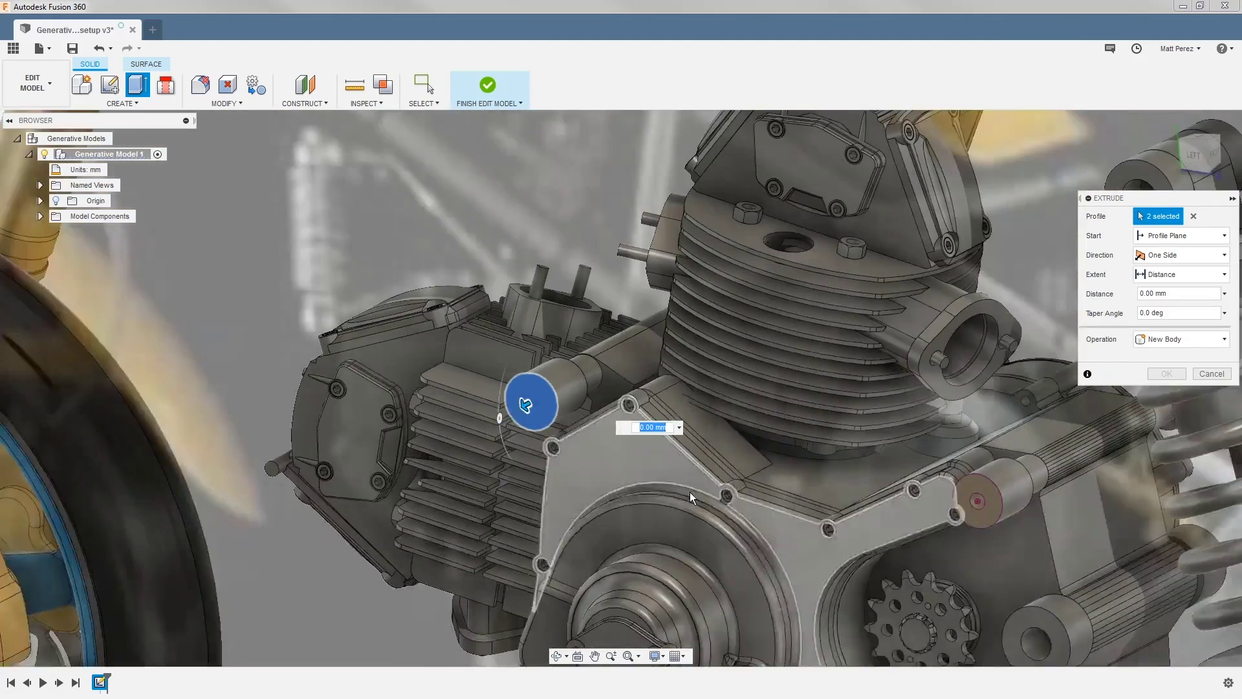
middle_click_drag(694, 504, 437, 430)
left_click(720, 425)
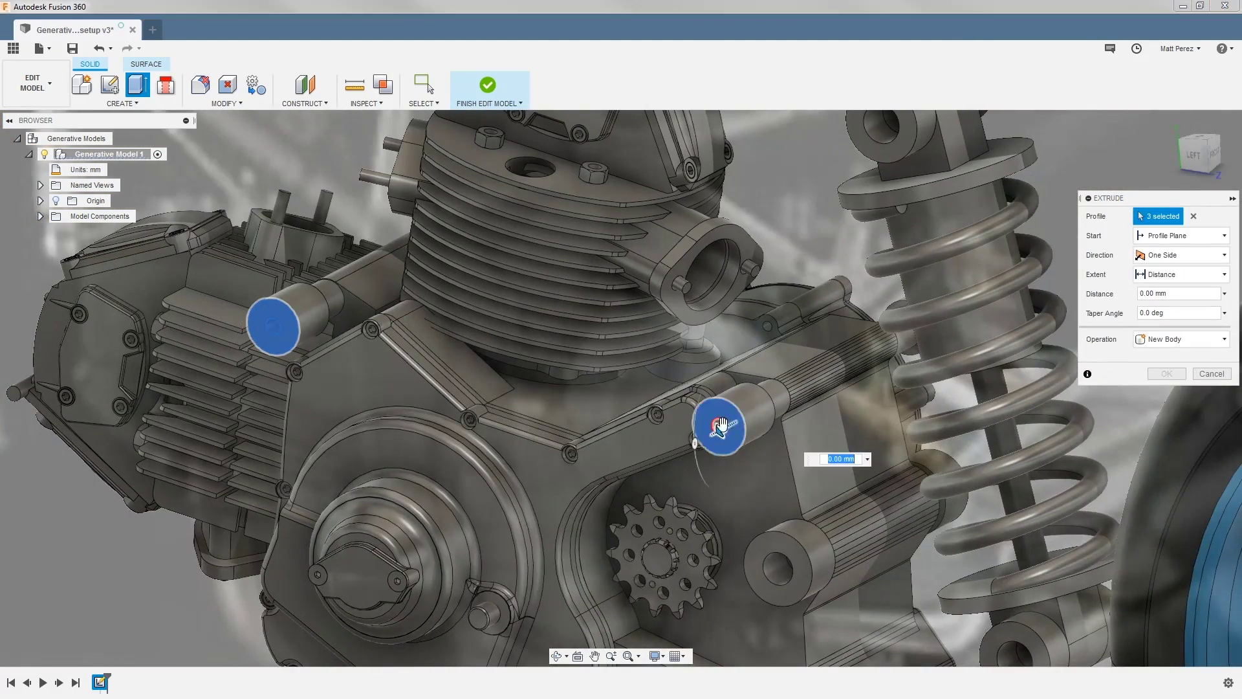
scroll(718, 427, "up", 5)
left_click(716, 428)
scroll(716, 428, "down", 3)
scroll(692, 449, "down", 3)
Step: Set the extrusion to a 50 mm distance as a New Body operation
left_click_drag(702, 438, 668, 453)
type("80")
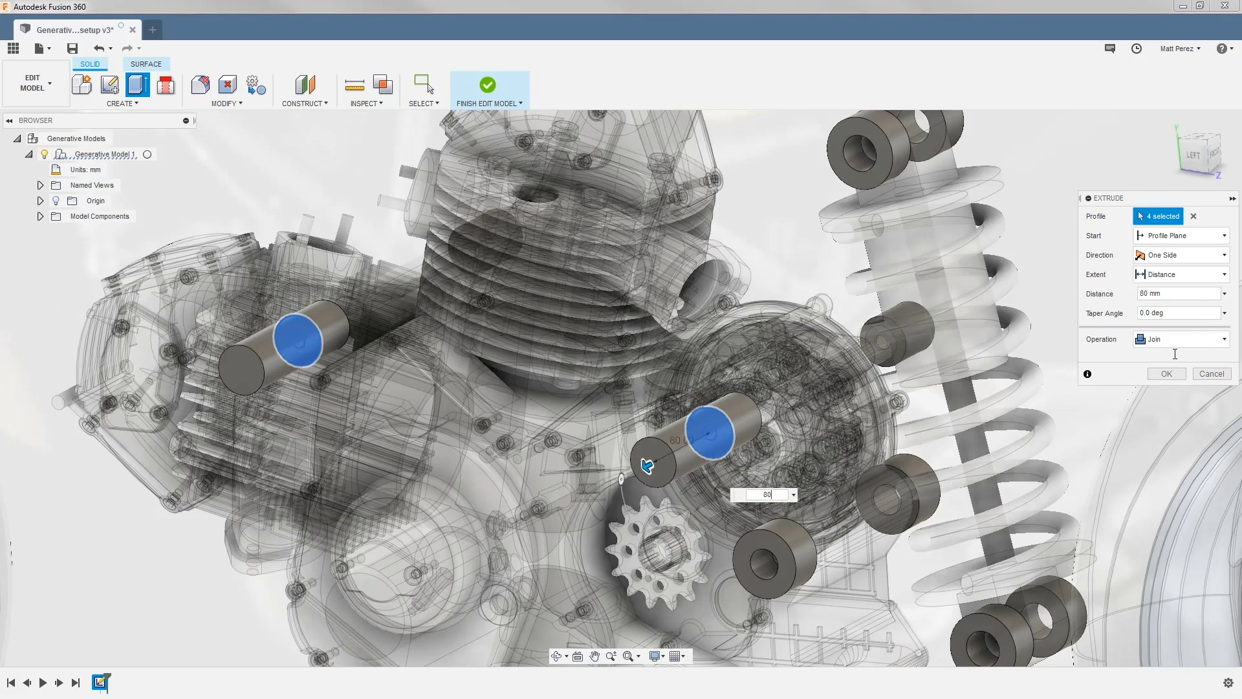
left_click(1176, 341)
left_click(1168, 403)
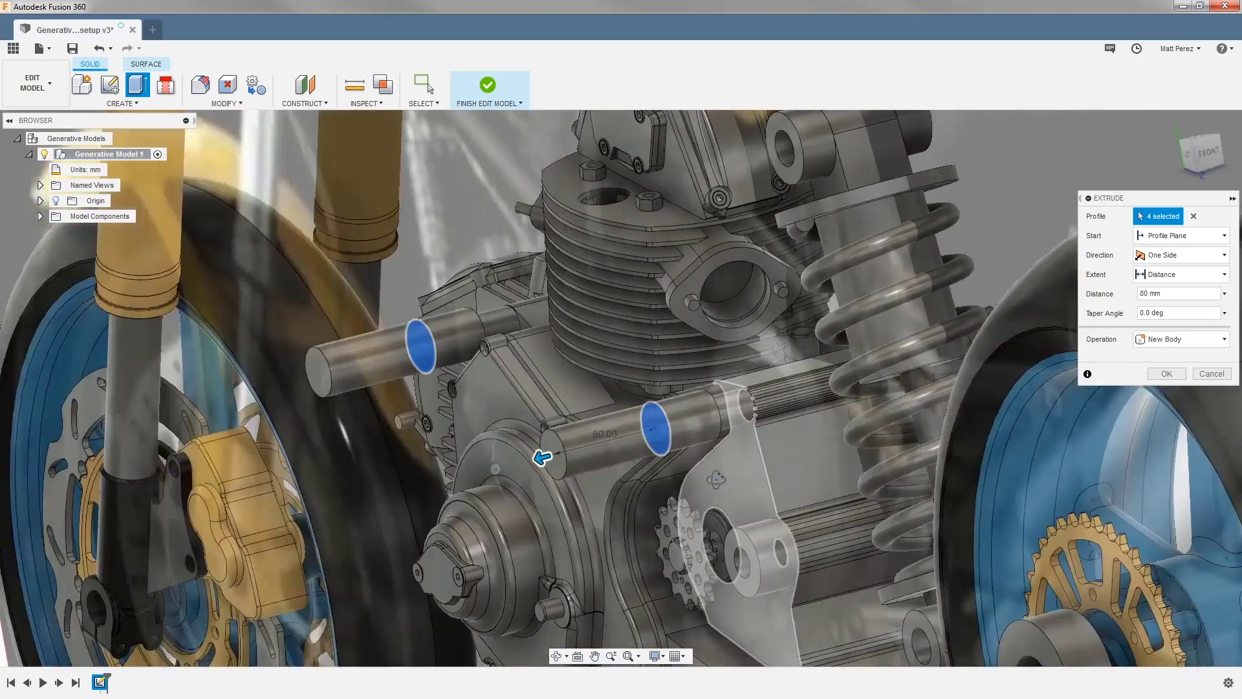
middle_click_drag(621, 388, 717, 483, "shift")
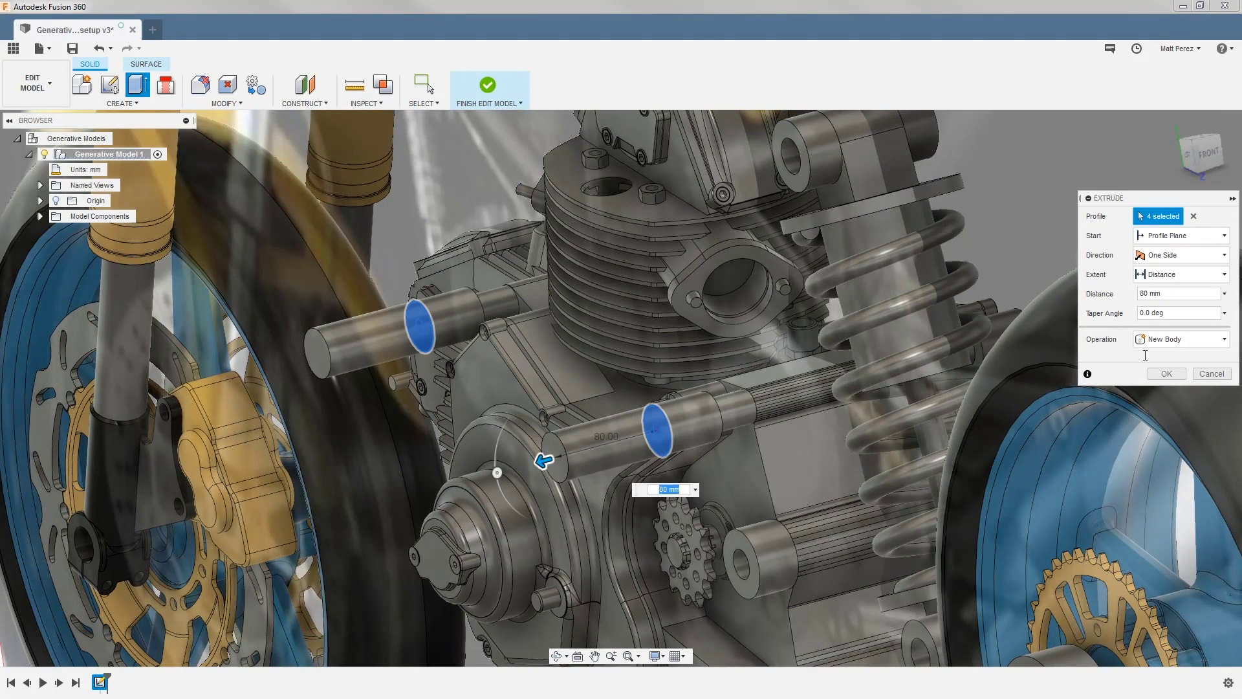
left_click(1176, 294)
type("50")
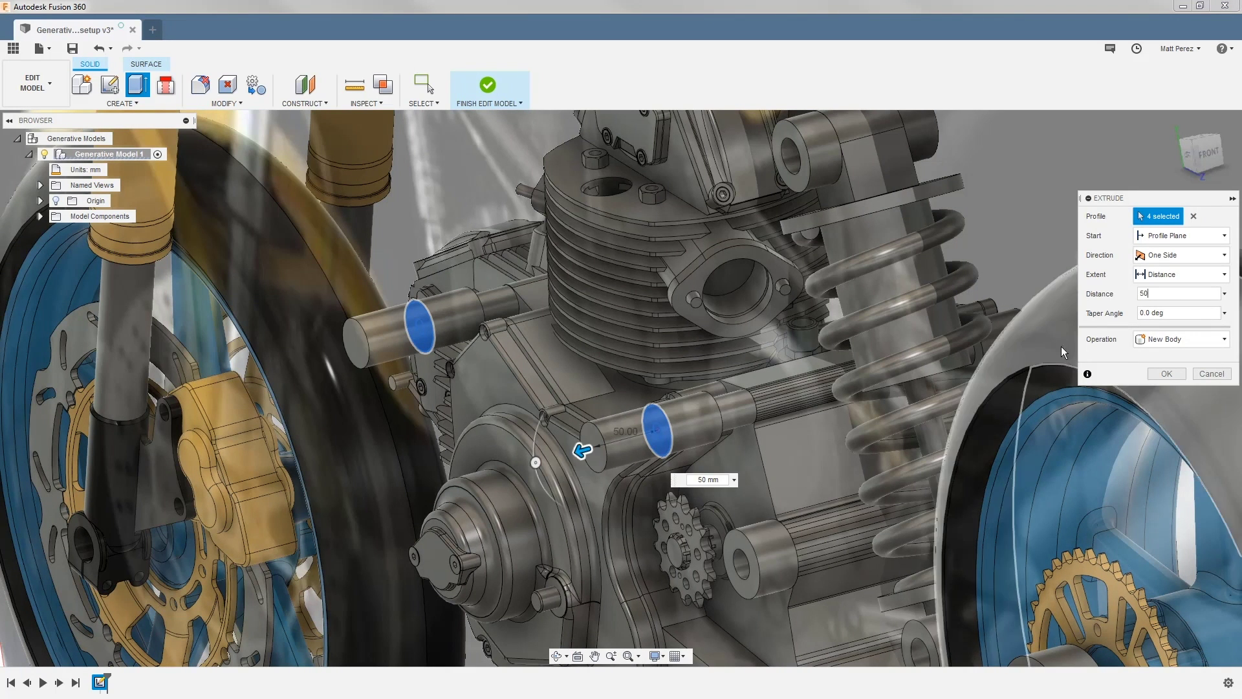
Step: Commit the 50 mm extrusion and expand Model Components to reveal Sketch14
left_click(1158, 374)
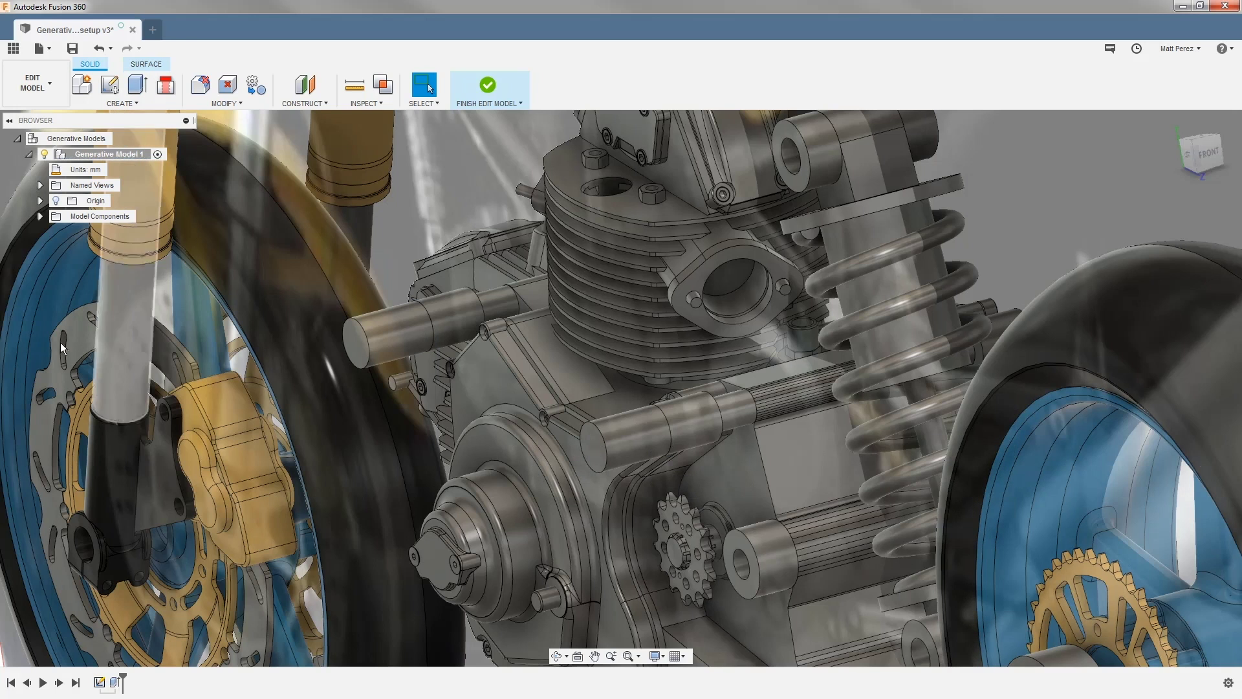
left_click(41, 216)
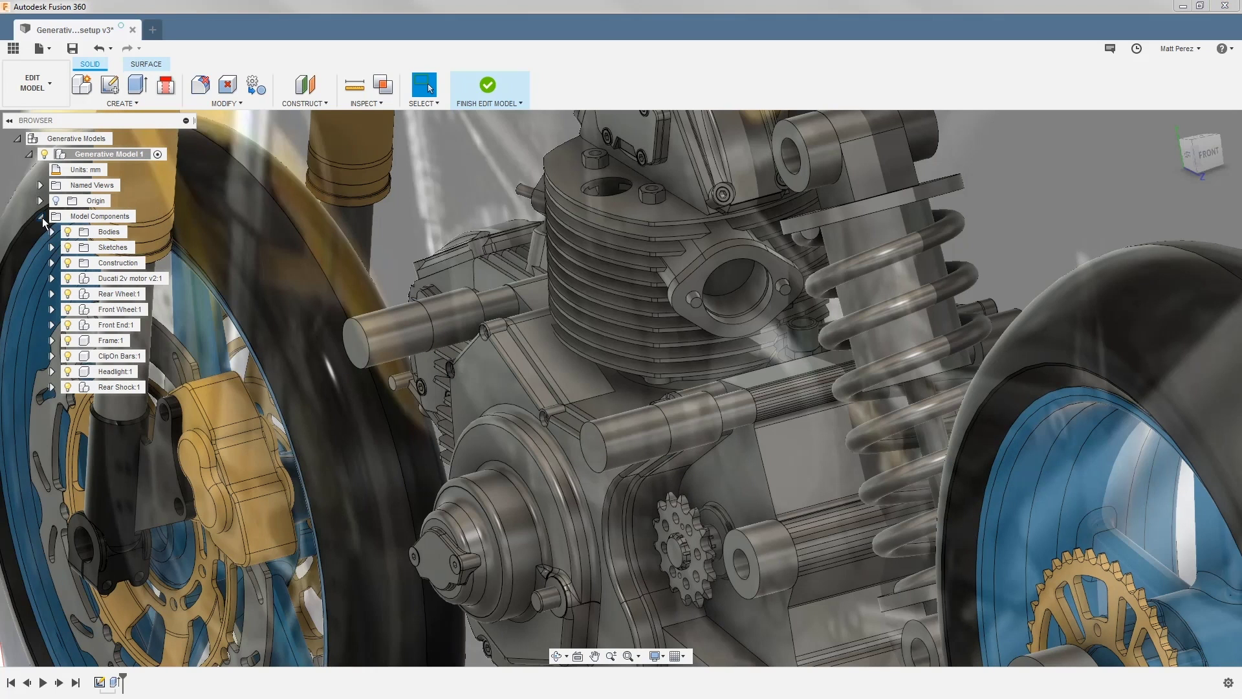
left_click(52, 247)
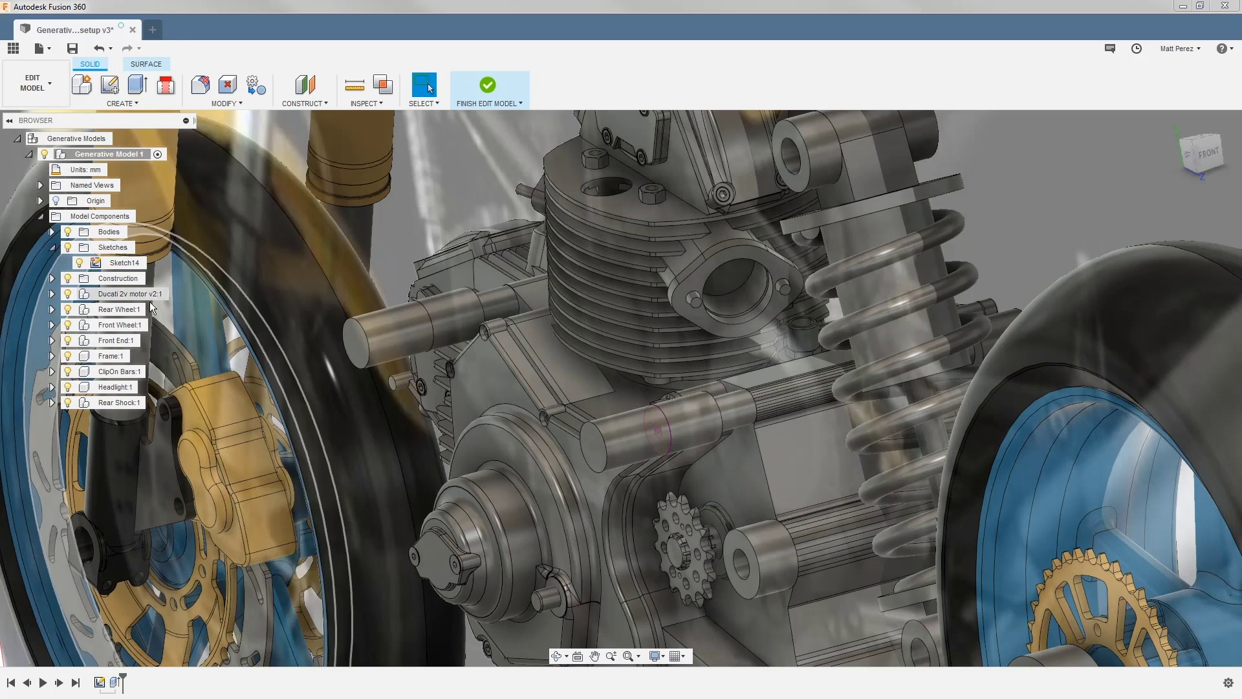
middle_click_drag(201, 330, 281, 343, "shift")
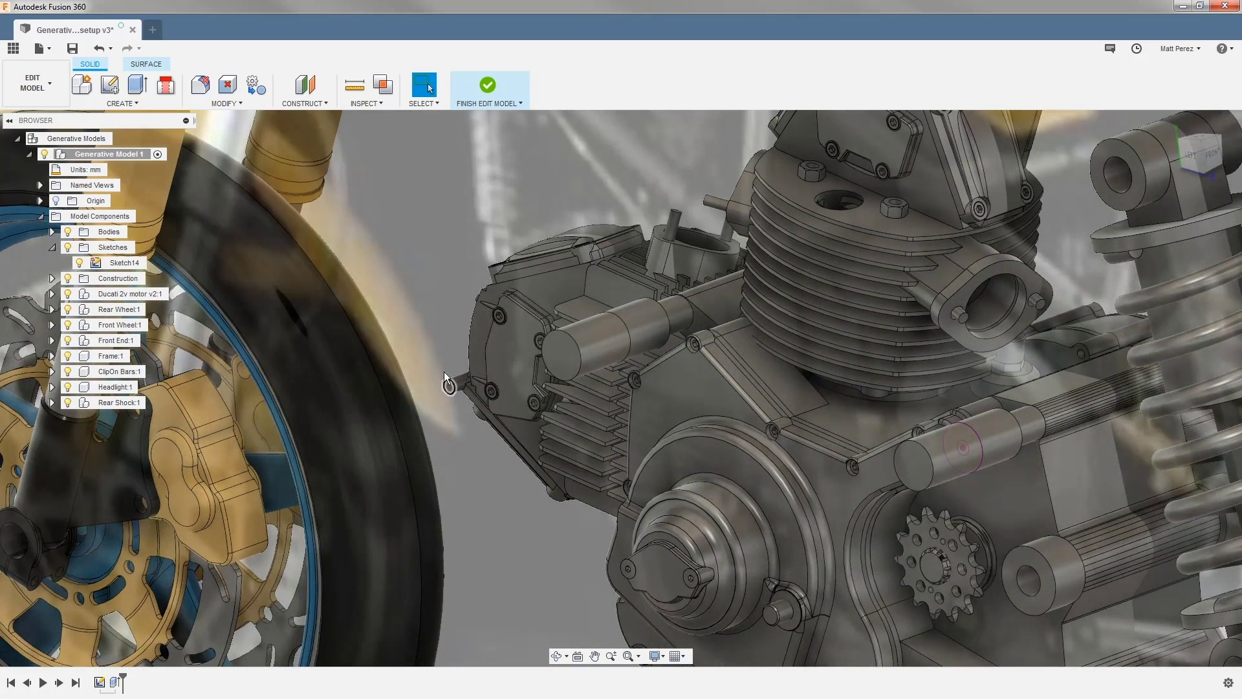
Step: Extrude the two boss profiles -70 mm as new bodies
key("e")
left_click(787, 442)
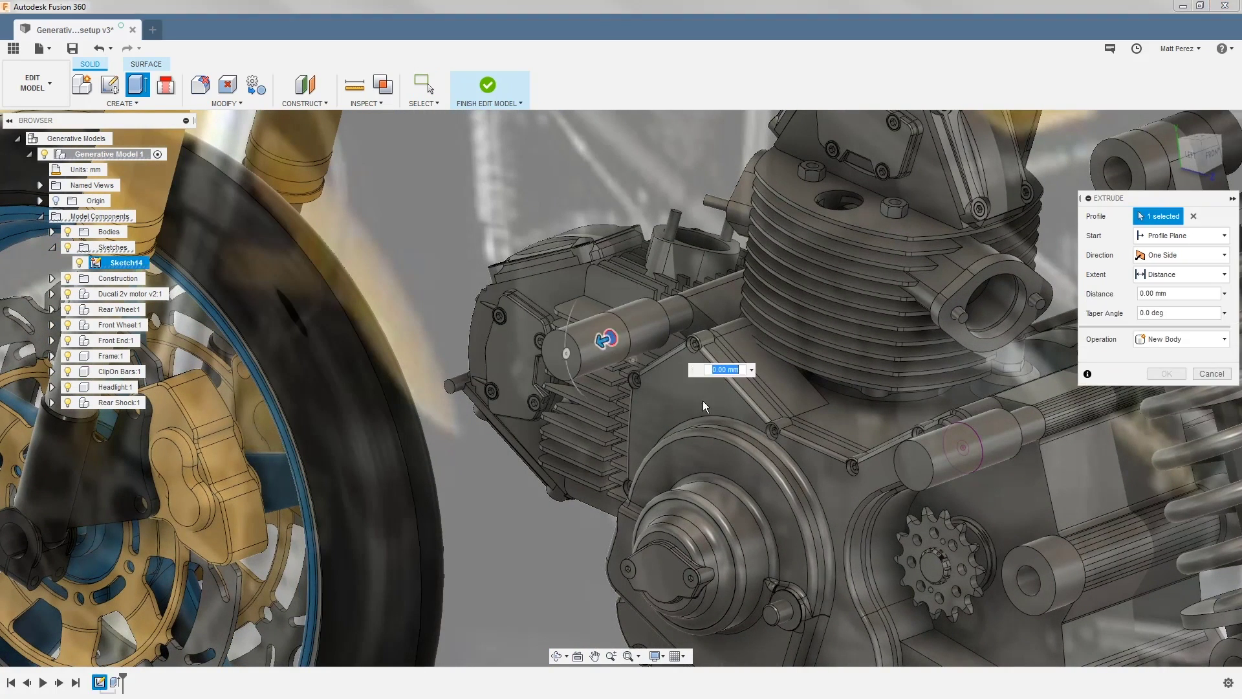
left_click(956, 450)
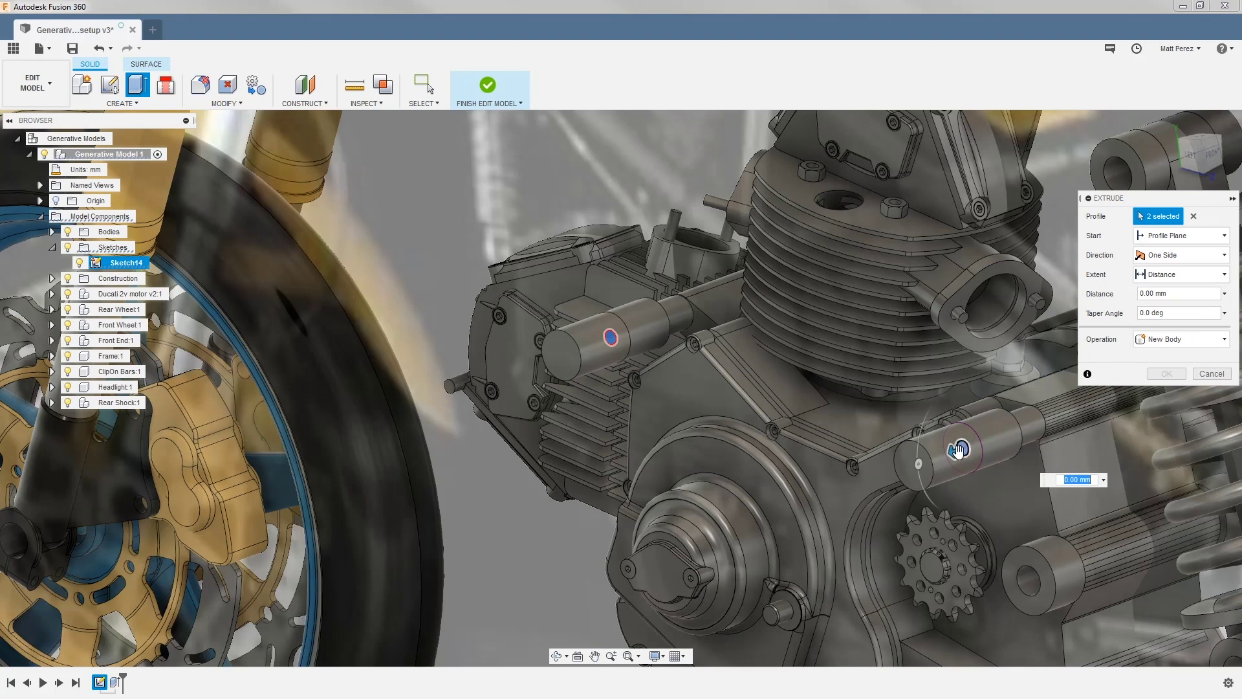
type("-40")
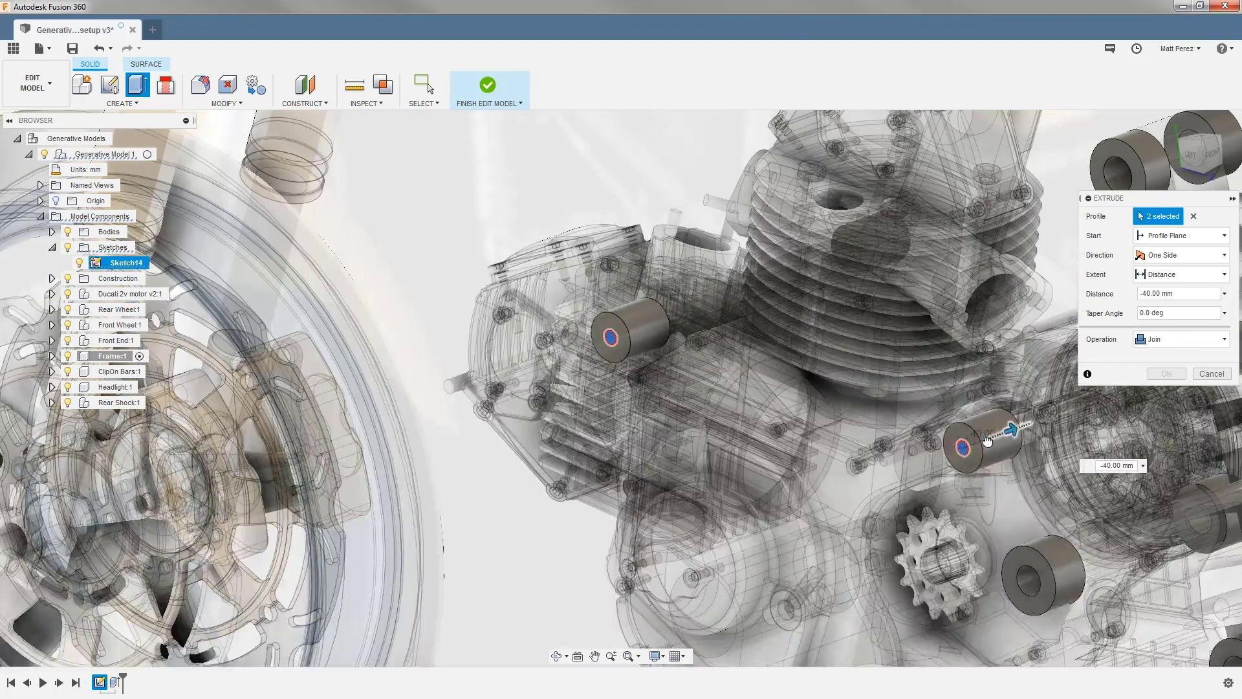
left_click_drag(1165, 294, 1145, 291)
type("70")
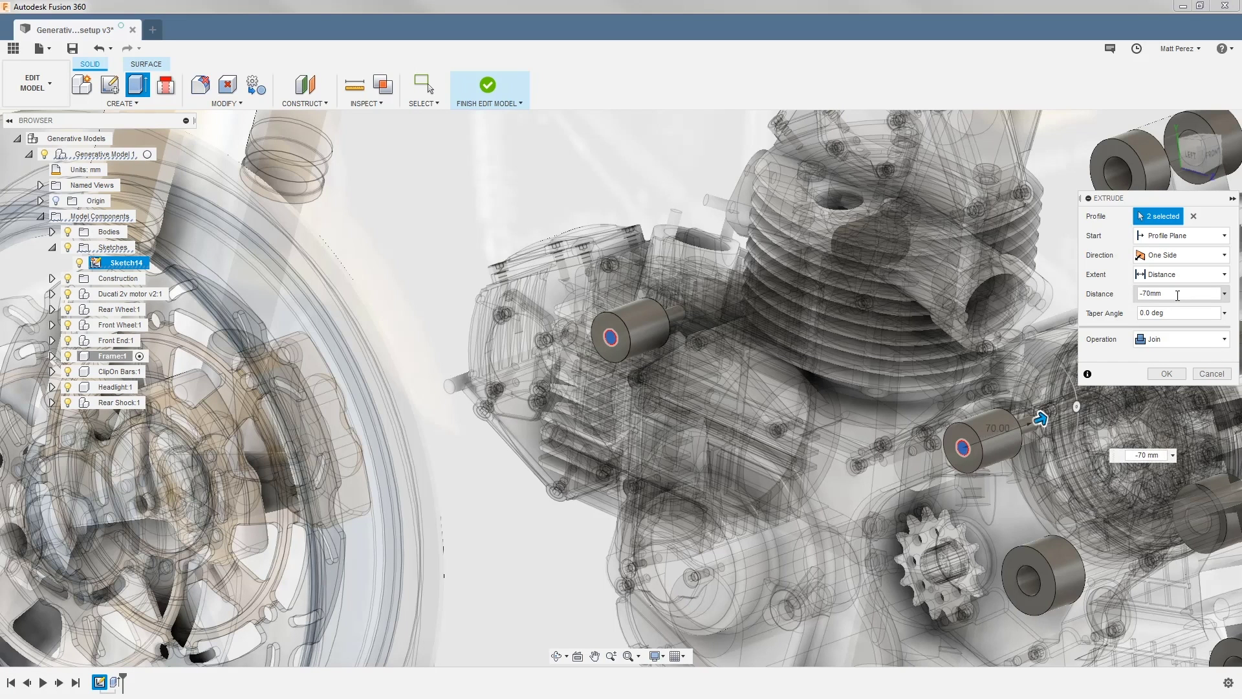
left_click(1183, 339)
left_click(1181, 400)
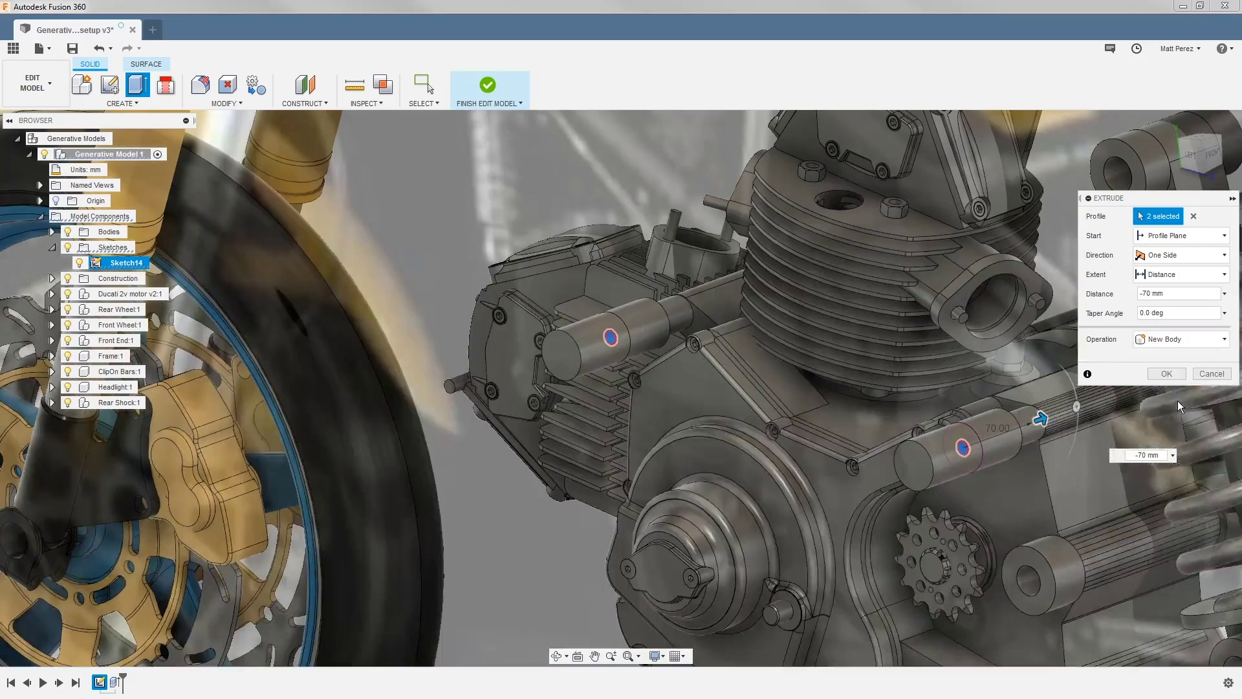
Step: Commit the -70 mm extrusion and join shaft Body1 into the left boss cylinder
left_click(1178, 374)
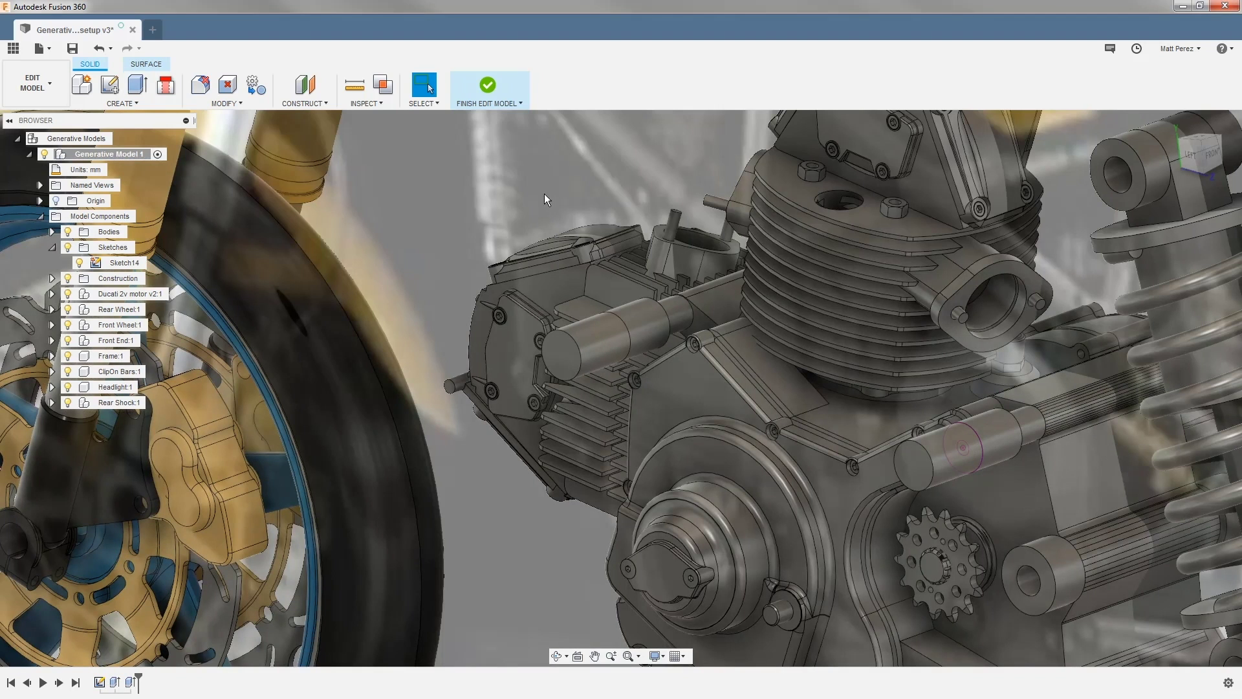
left_click(215, 102)
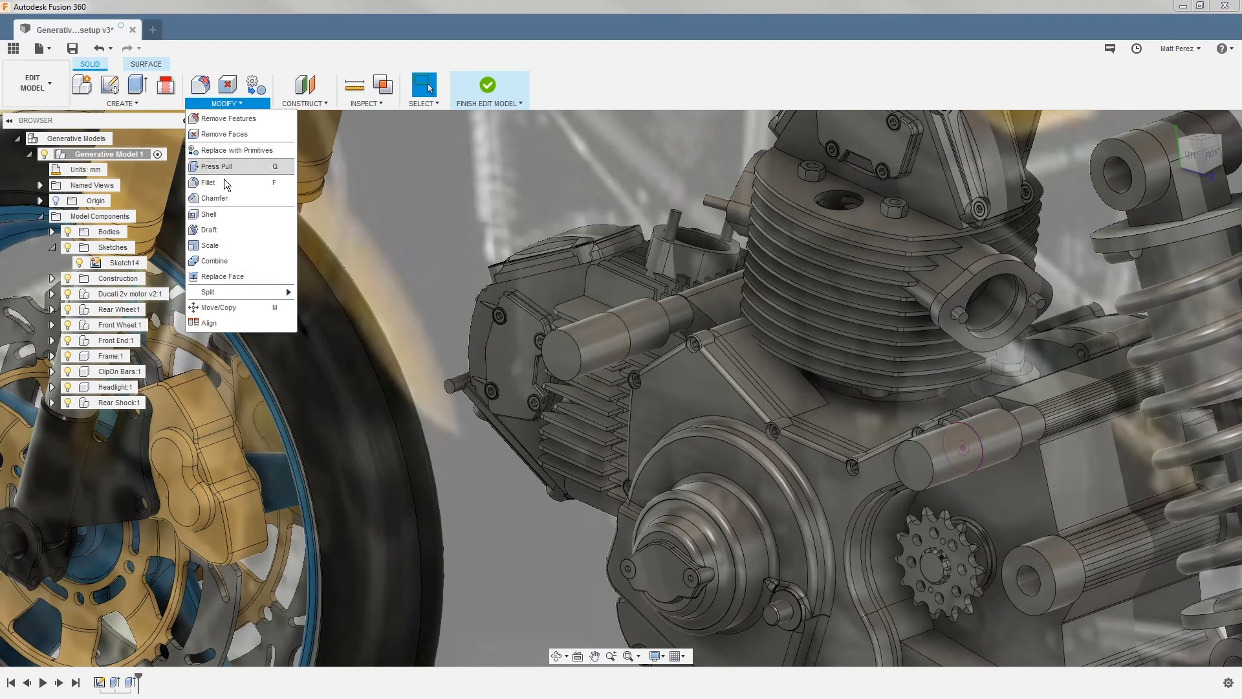
left_click(233, 260)
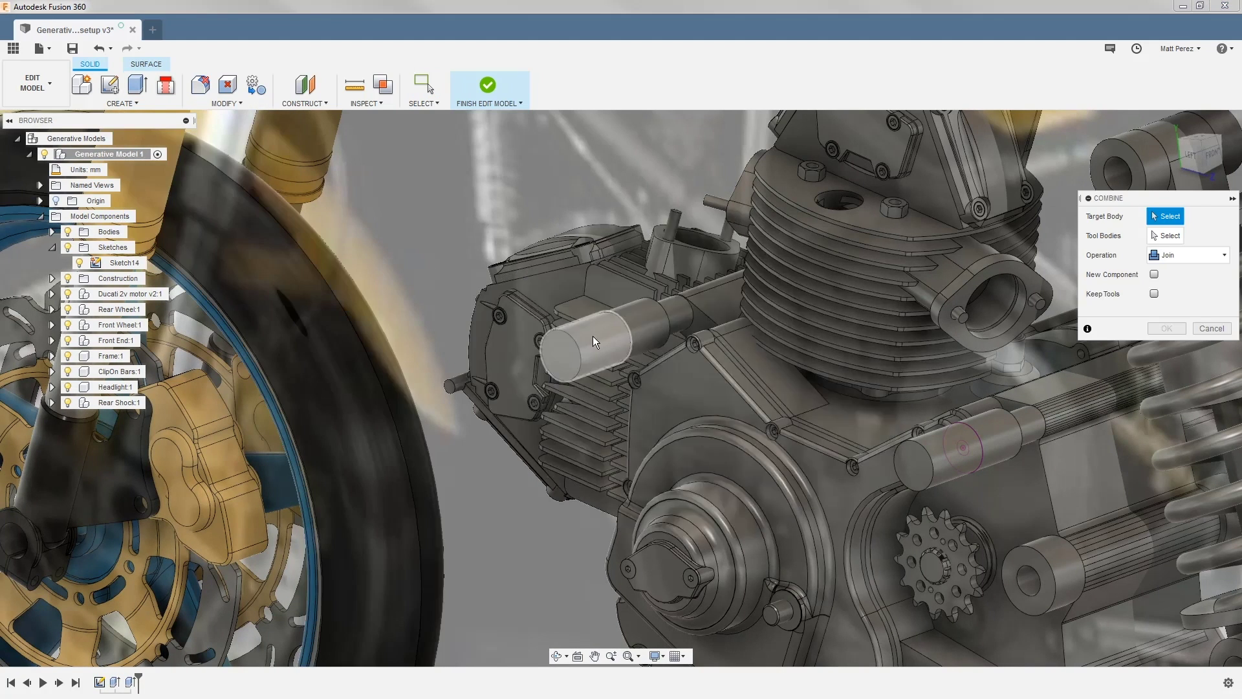
left_click(592, 336)
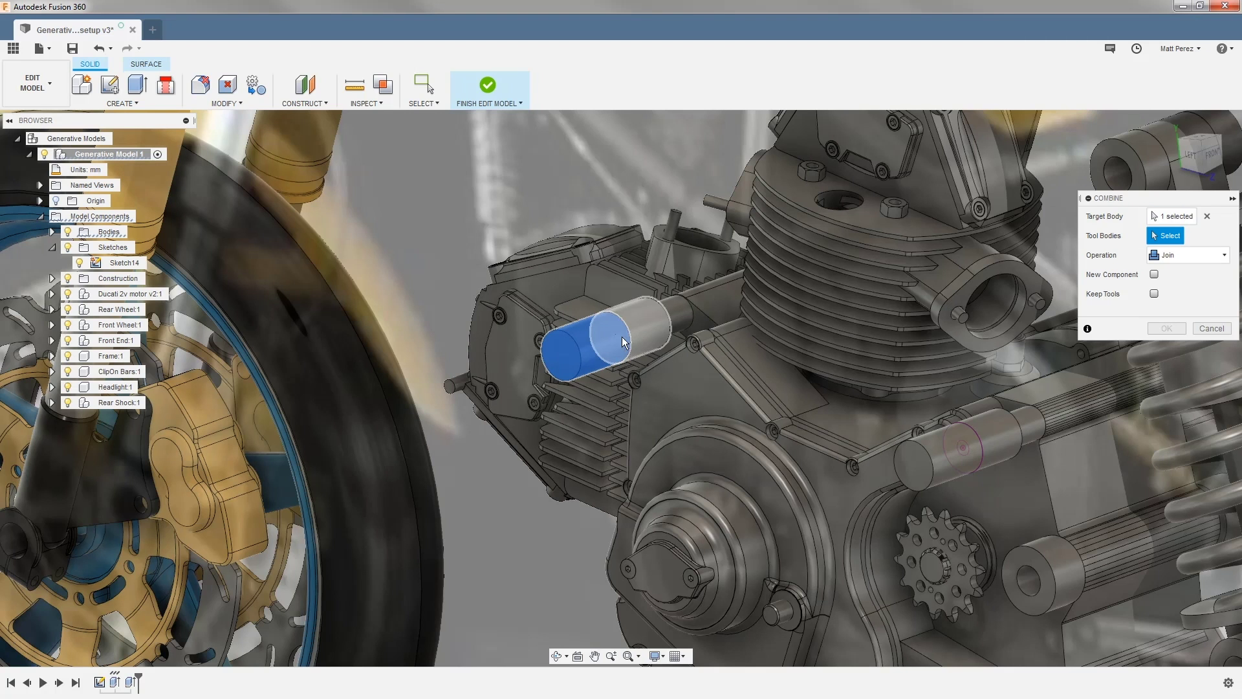
left_click(613, 335)
left_click(619, 334)
left_click(614, 336)
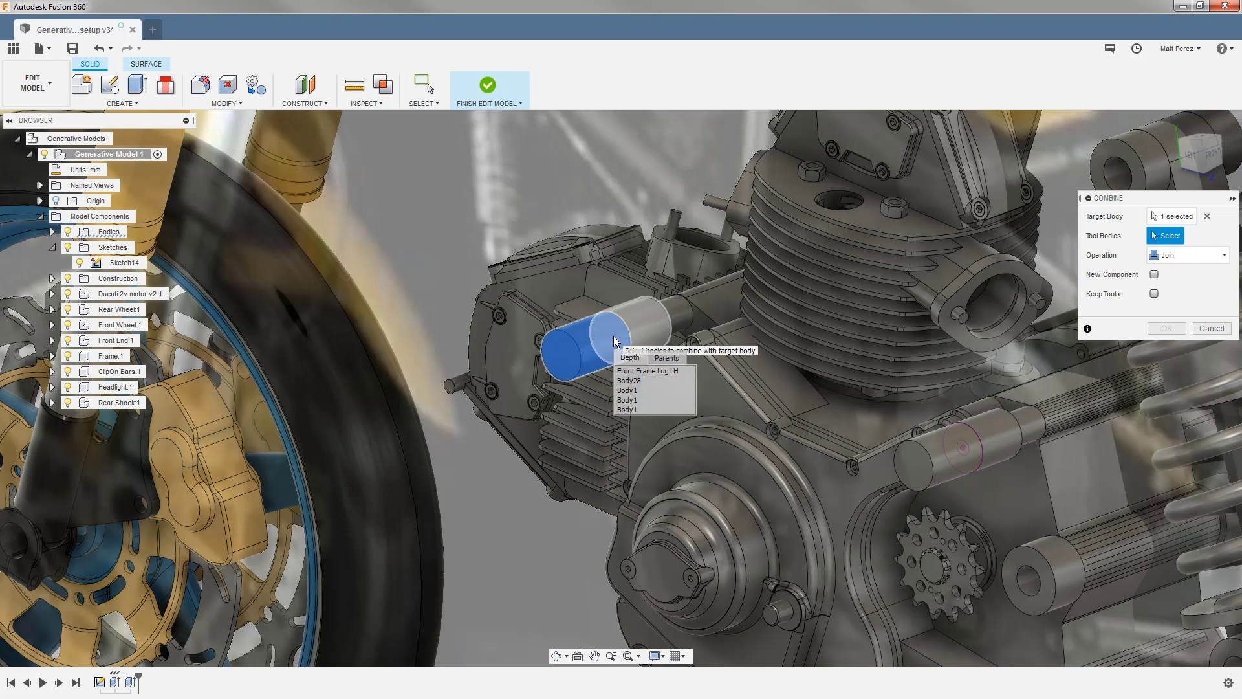
left_click(636, 379)
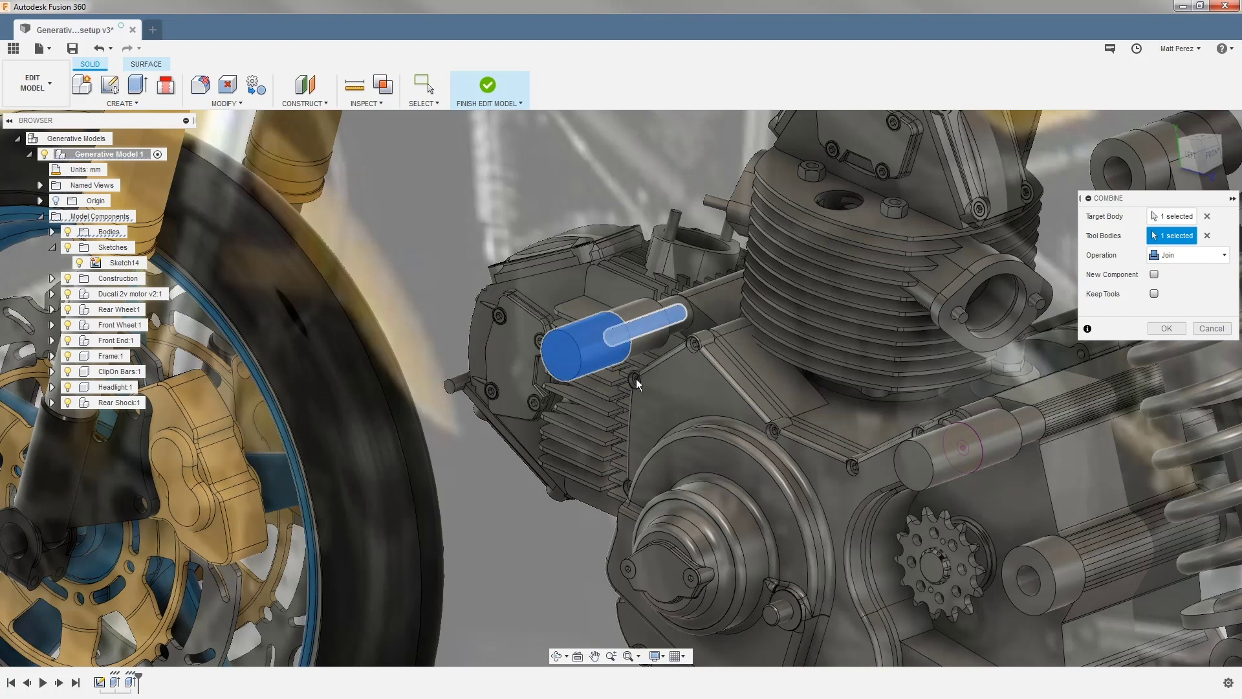
left_click(1163, 328)
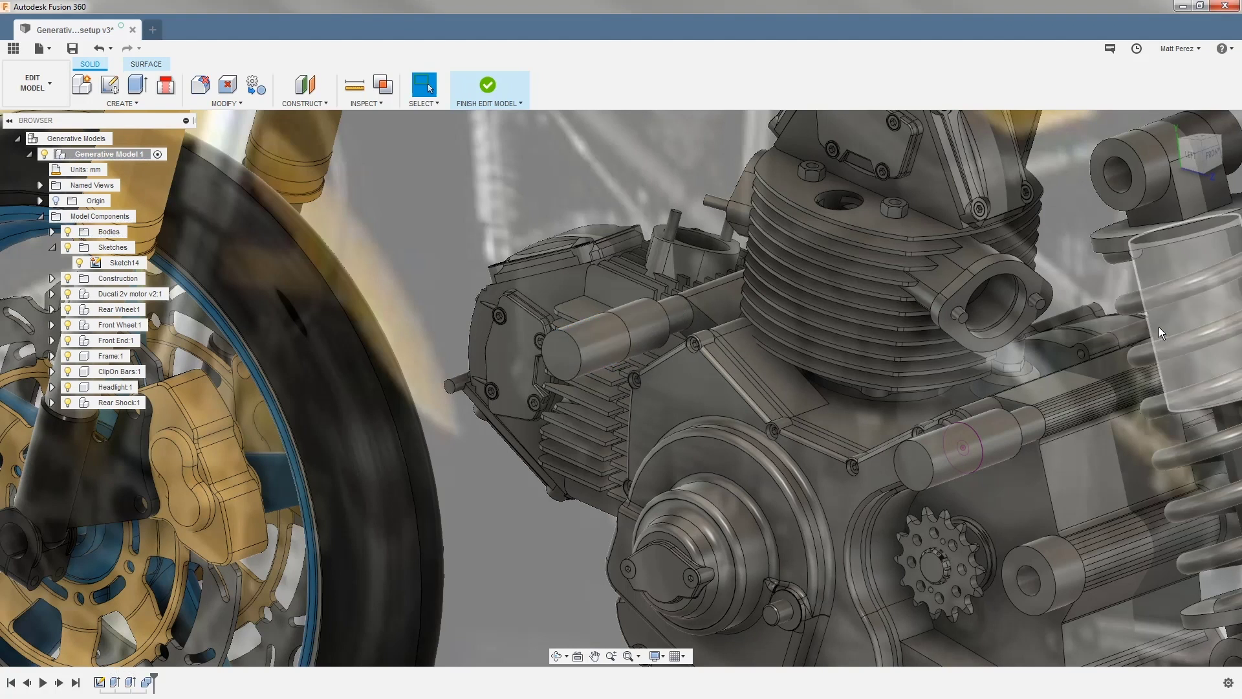
Step: Join the second shaft into the lower boss cylinder with Combine
right_click(1089, 405)
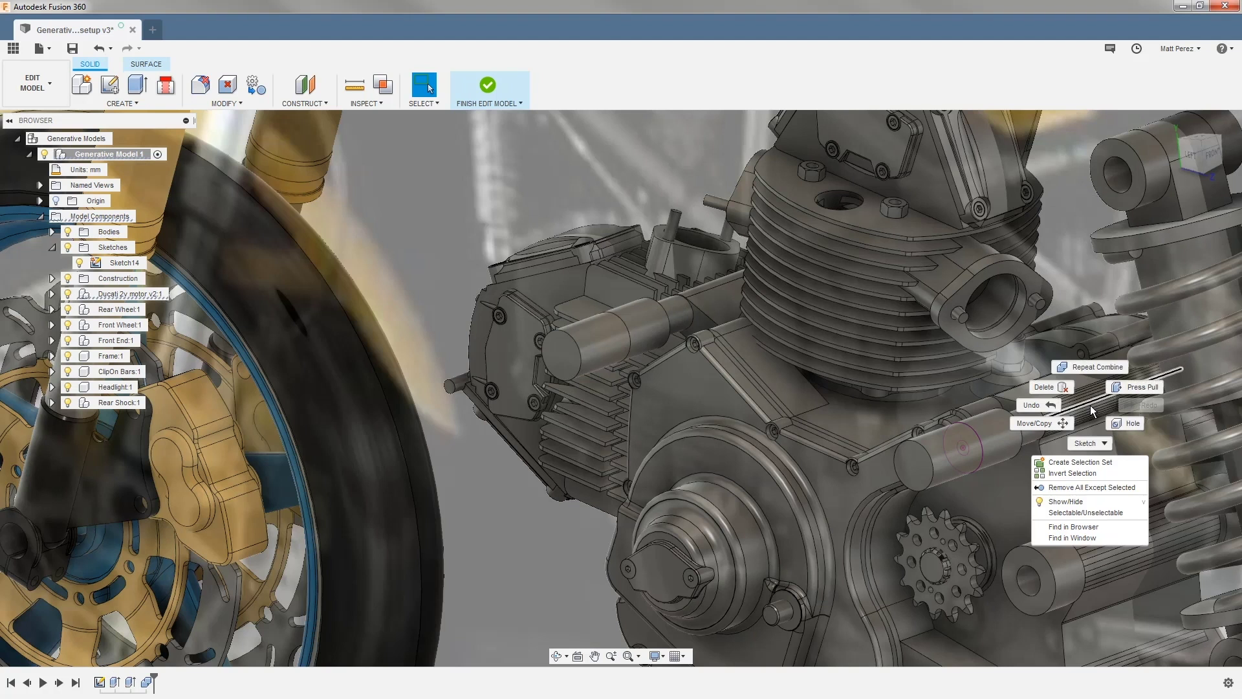
left_click(1089, 368)
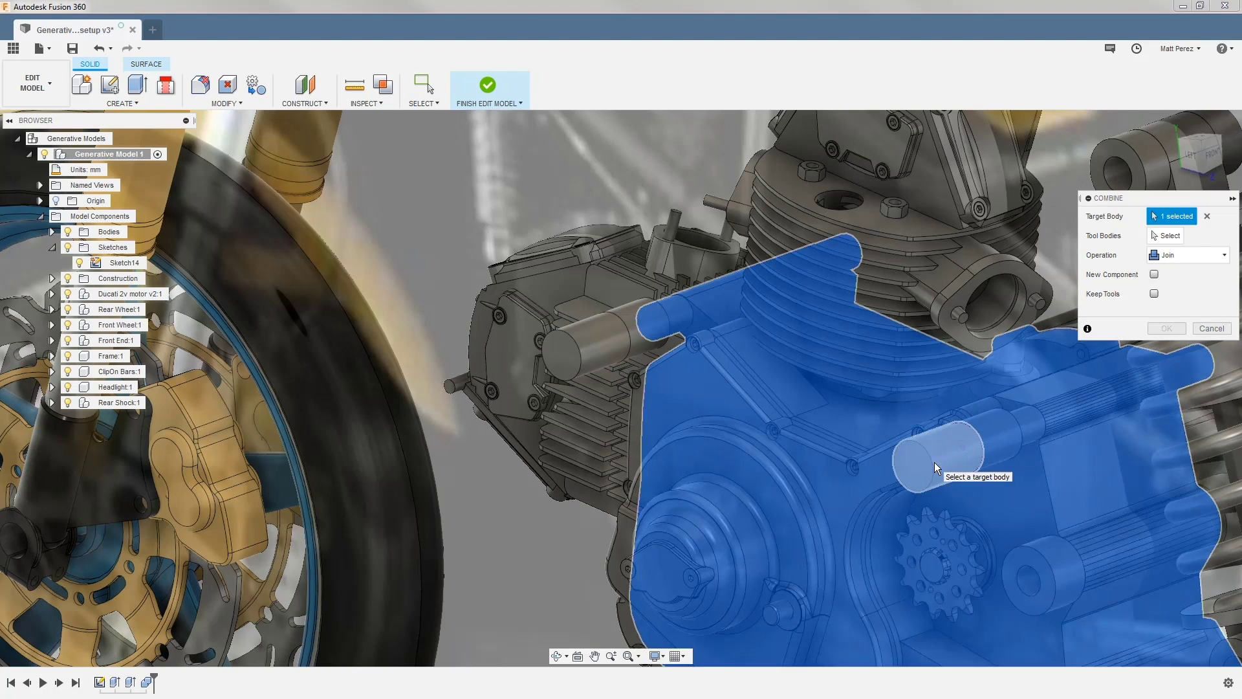
left_click(1205, 216)
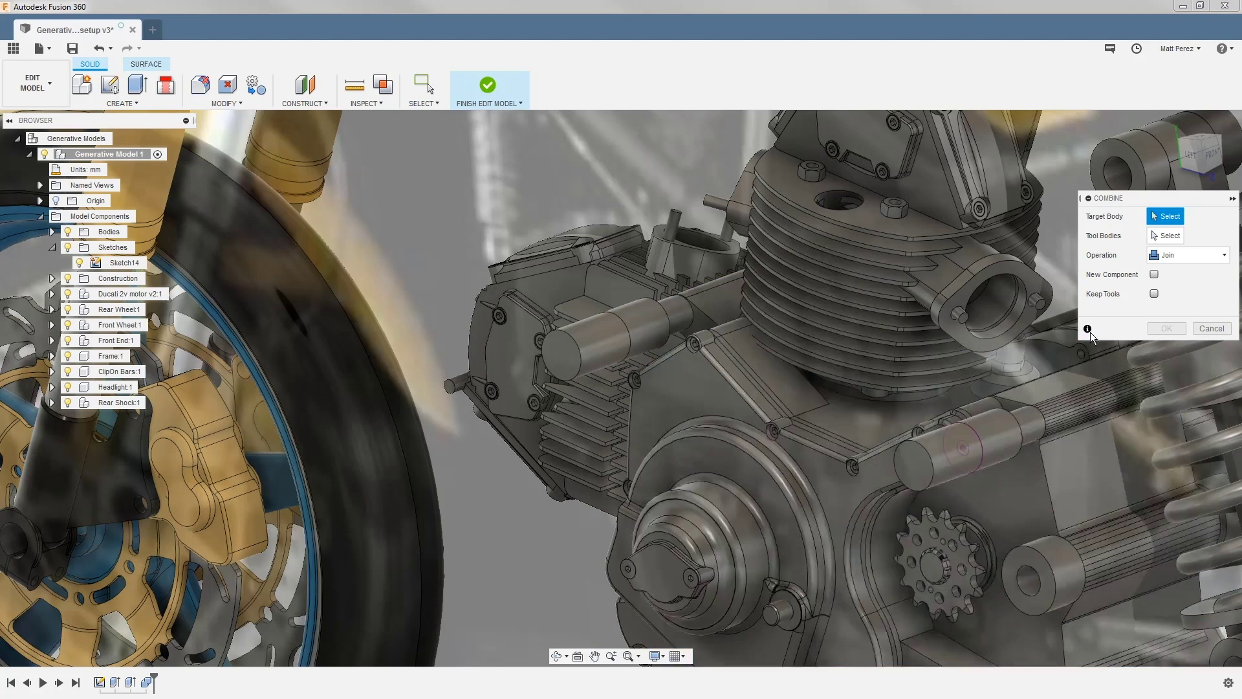
left_click(949, 447)
left_click(965, 444)
left_click(1167, 328)
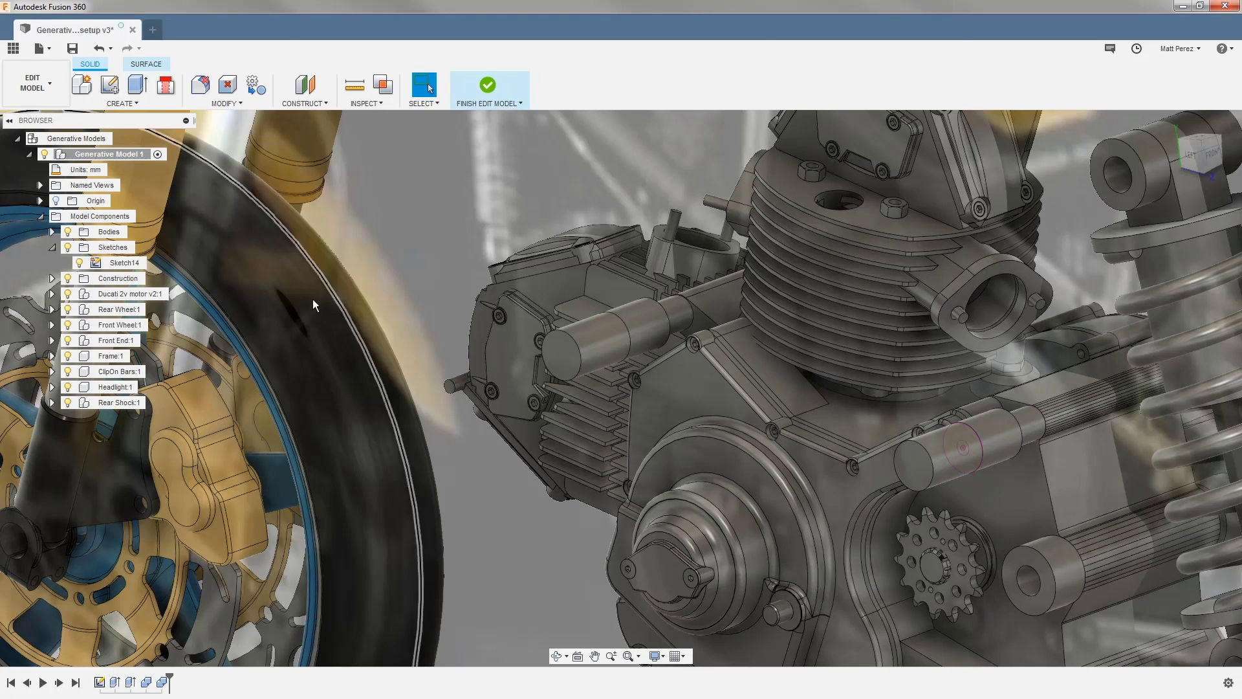
Step: Hide Sketch14 and collapse the Model Components tree
left_click(79, 263)
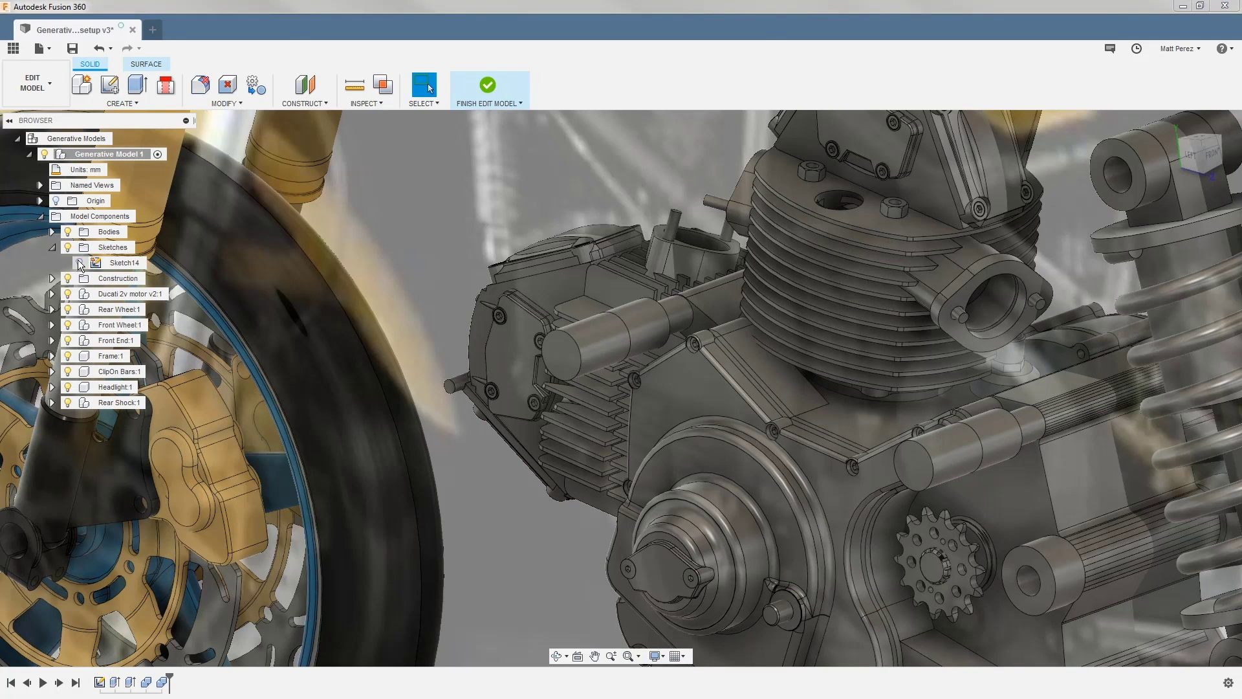
left_click(41, 216)
scroll(402, 260, "down", 5)
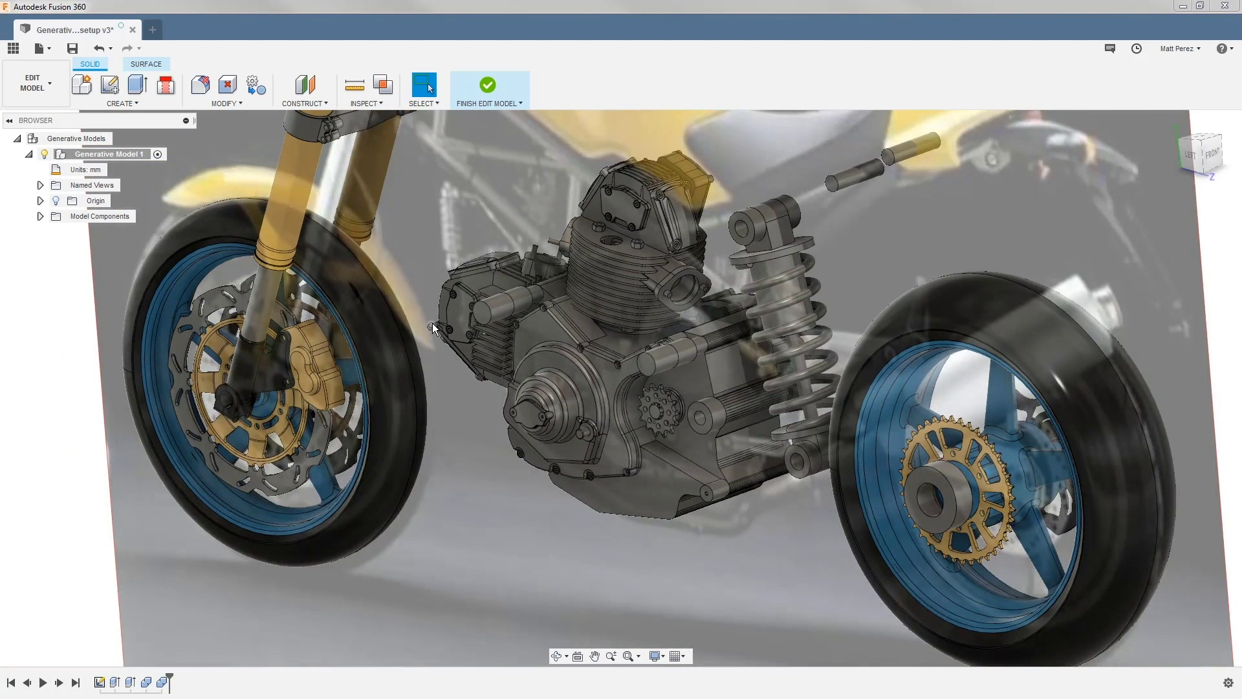
Step: Apply the red appearance to both engine pins and zoom back in on the engine
key("a")
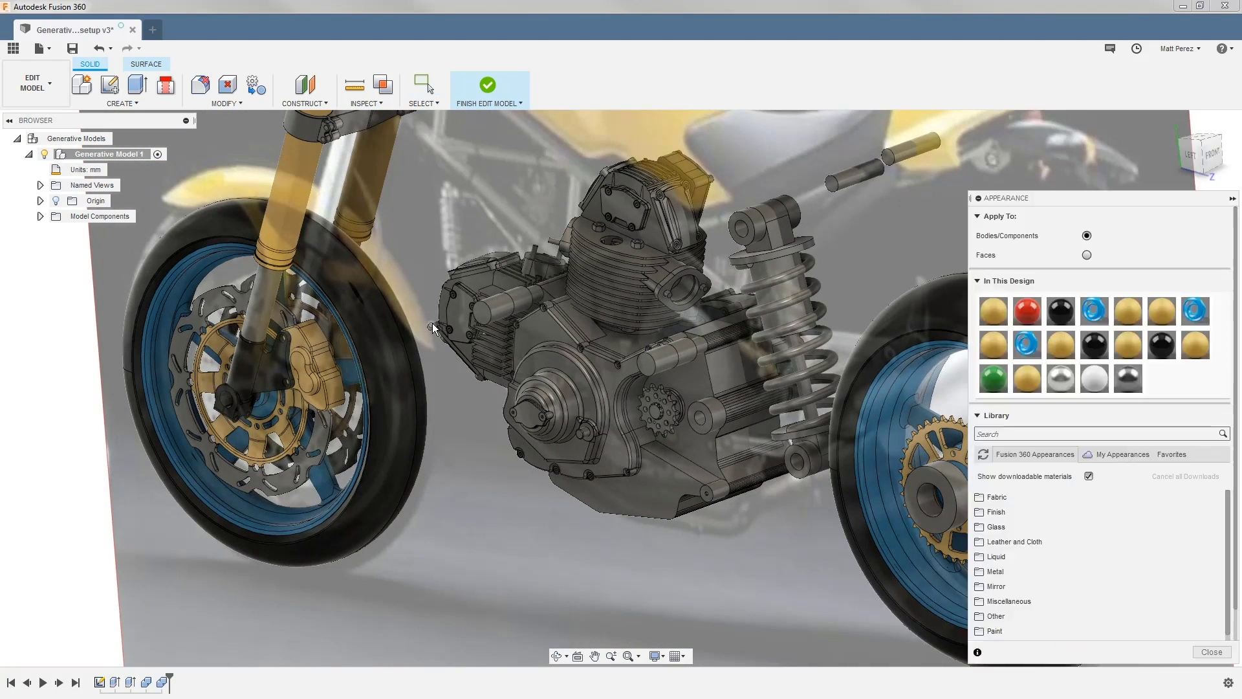
left_click_drag(1018, 308, 660, 363)
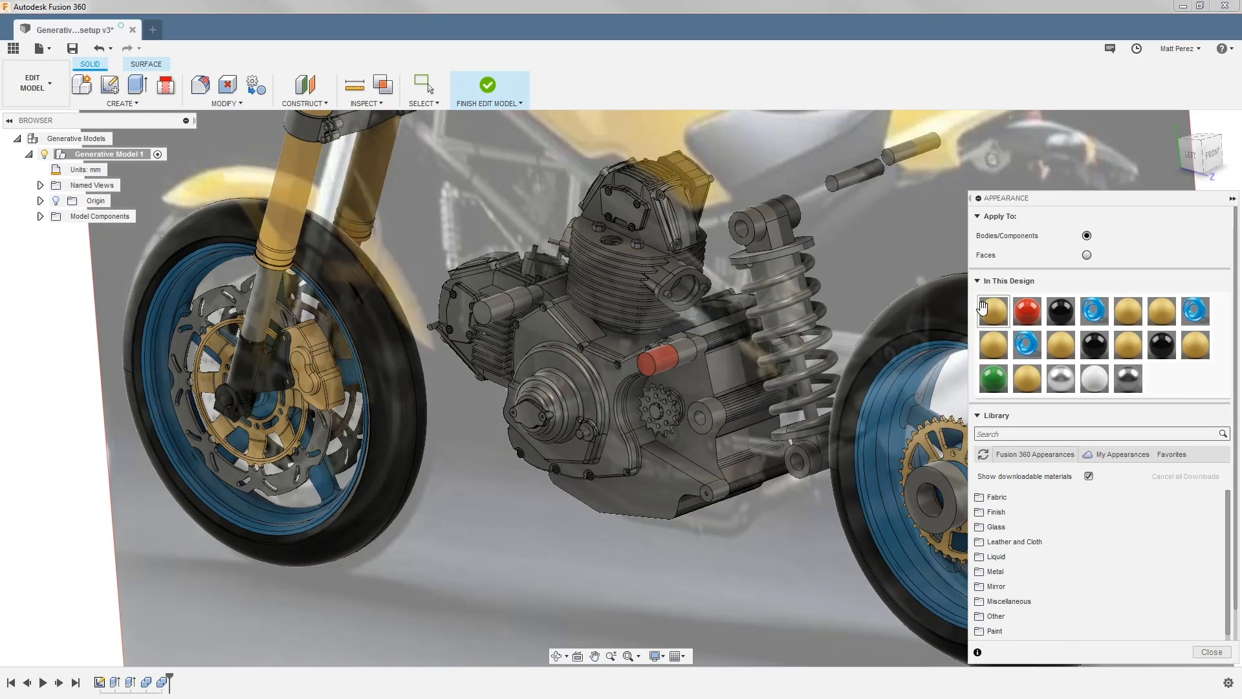
left_click_drag(1027, 311, 506, 309)
left_click(1212, 651)
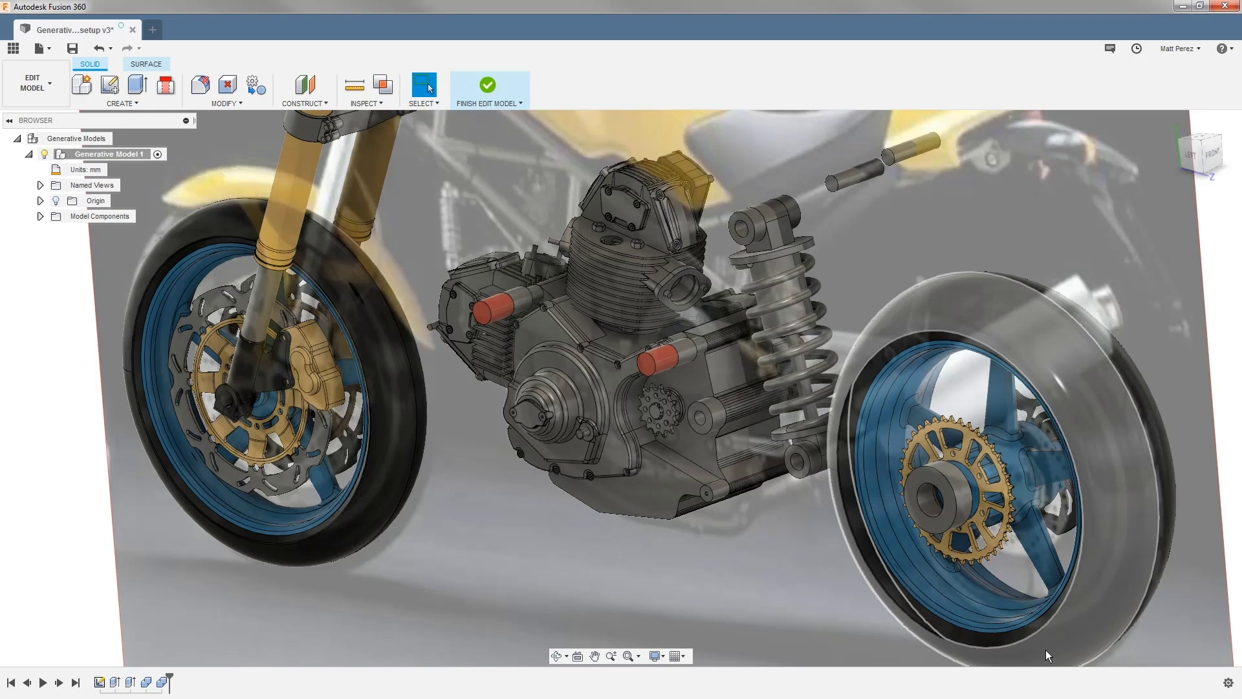
middle_click_drag(879, 464, 670, 506, "shift")
scroll(585, 336, "up", 5)
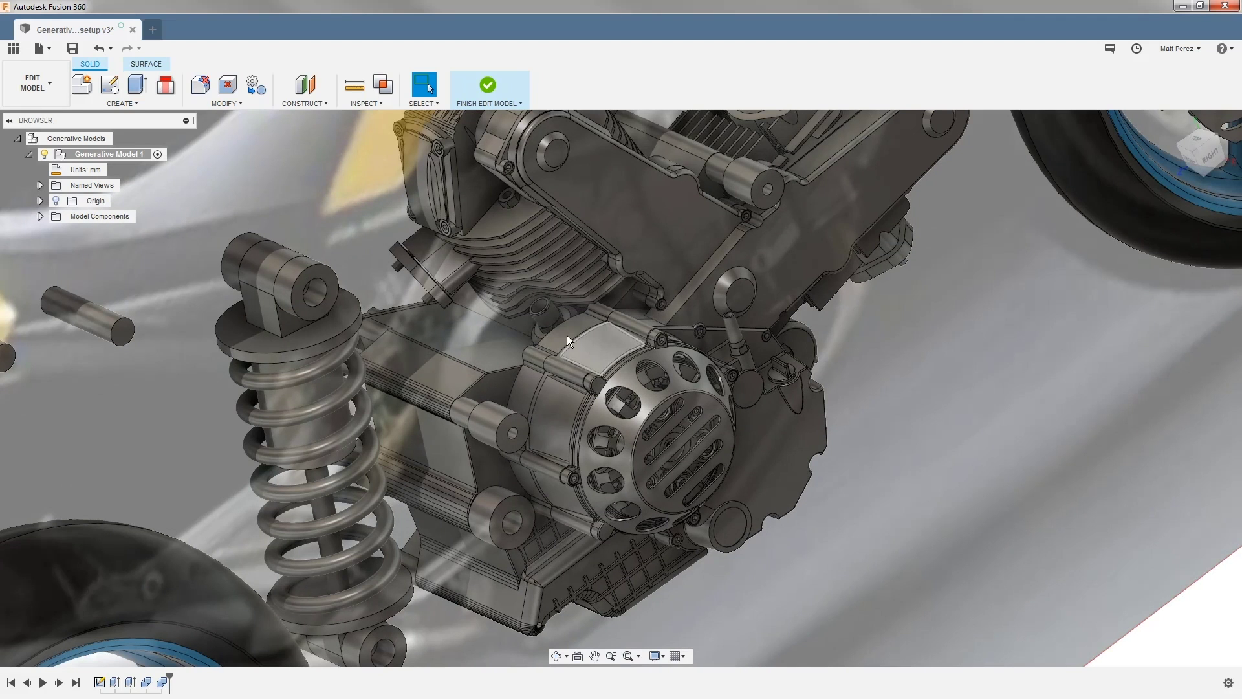
Step: Add a connector obstacle on the upper boss: -70 mm shaft, 35 mm diameter, 50 mm bolt head
left_click(166, 85)
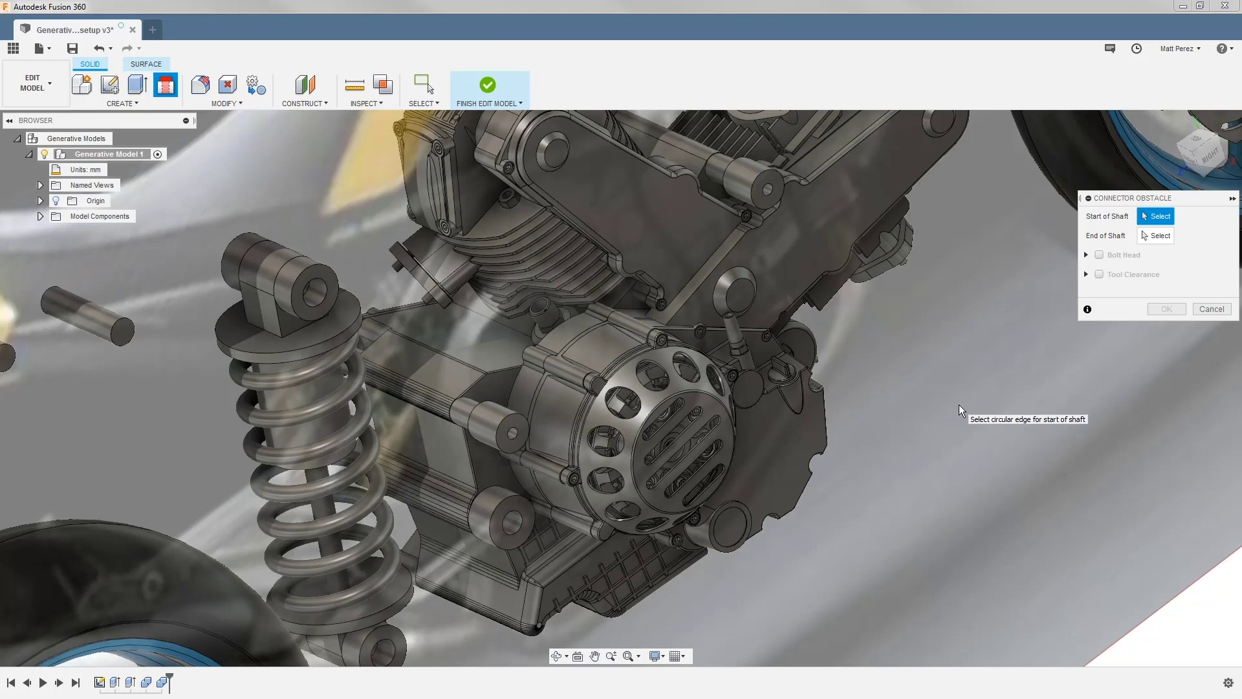
left_click(774, 188)
middle_click_drag(765, 196, 751, 194, "shift")
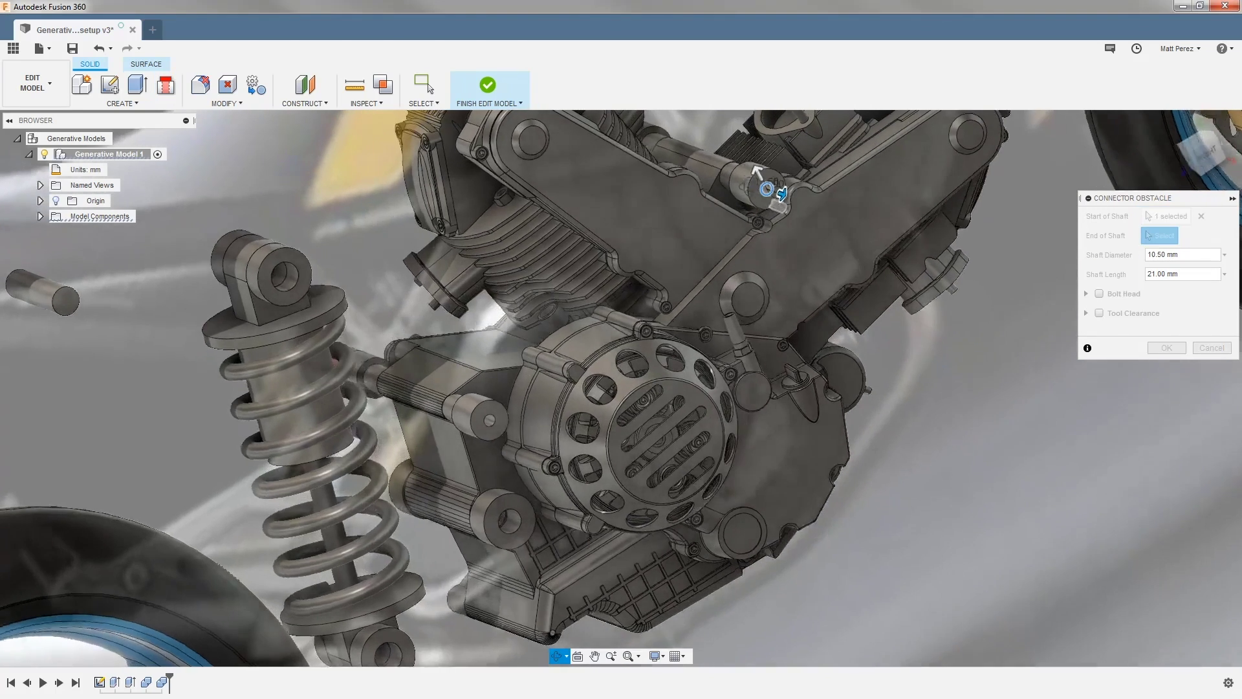
scroll(753, 188, "up", 5)
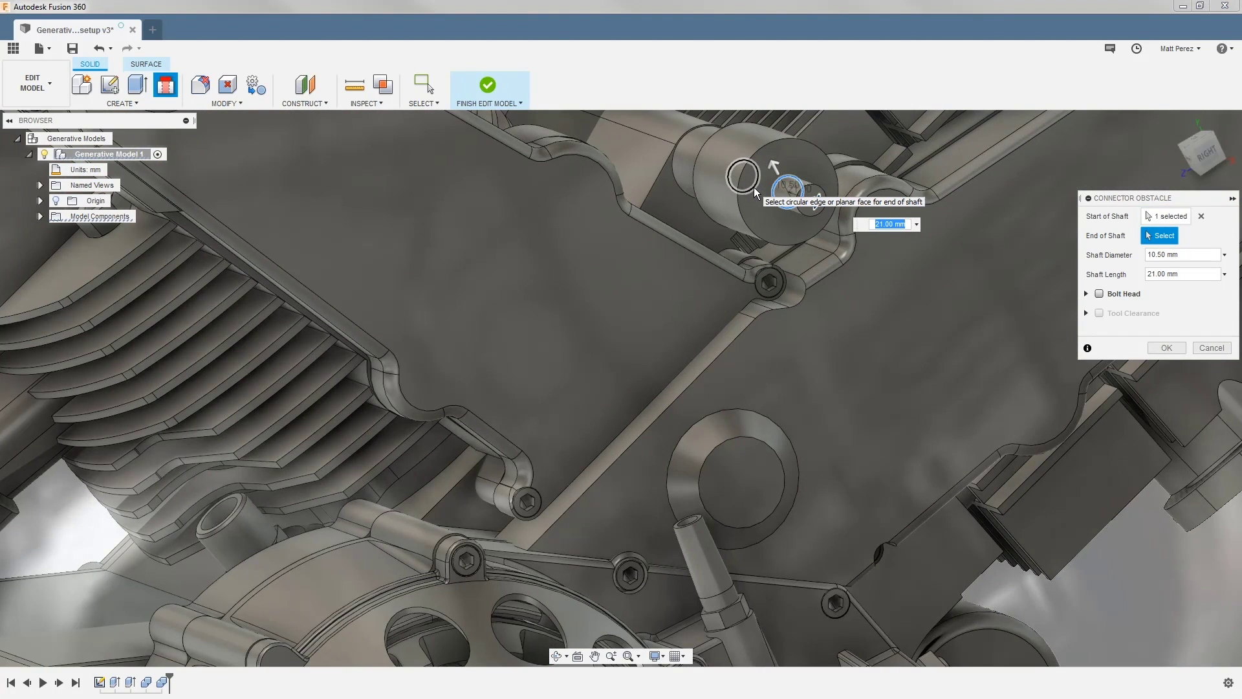
double_click(1162, 273)
key("BackSpace")
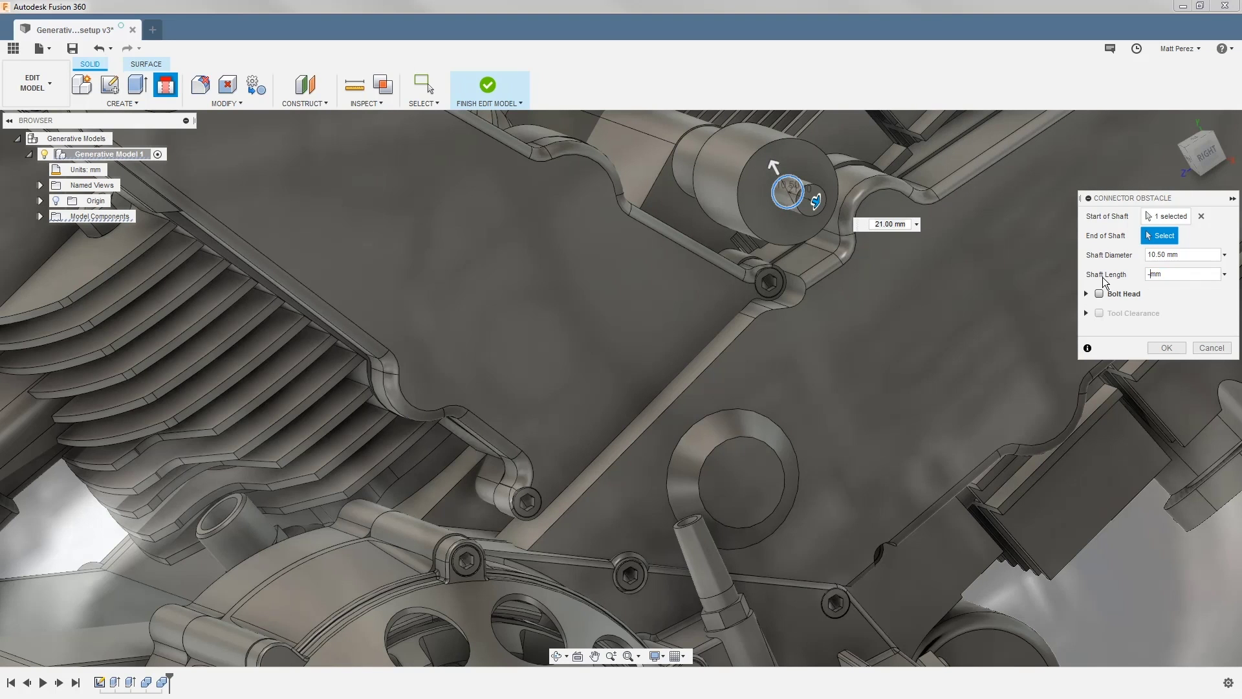
type("-70")
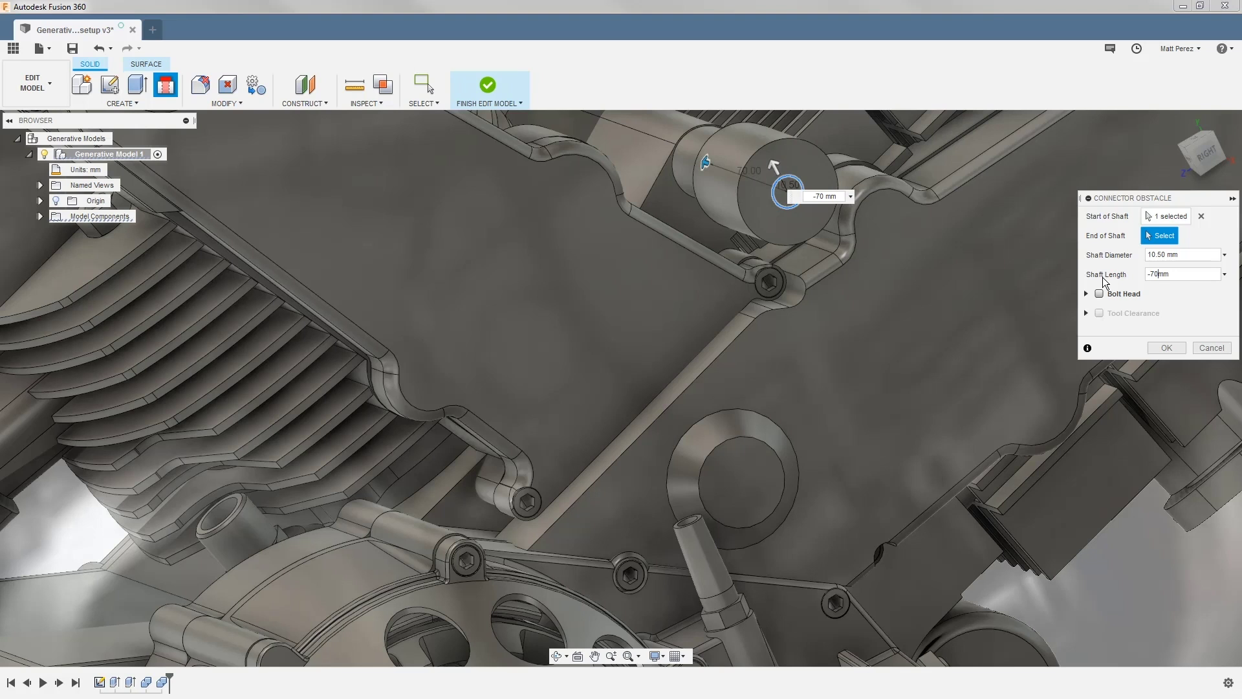
left_click(1099, 294)
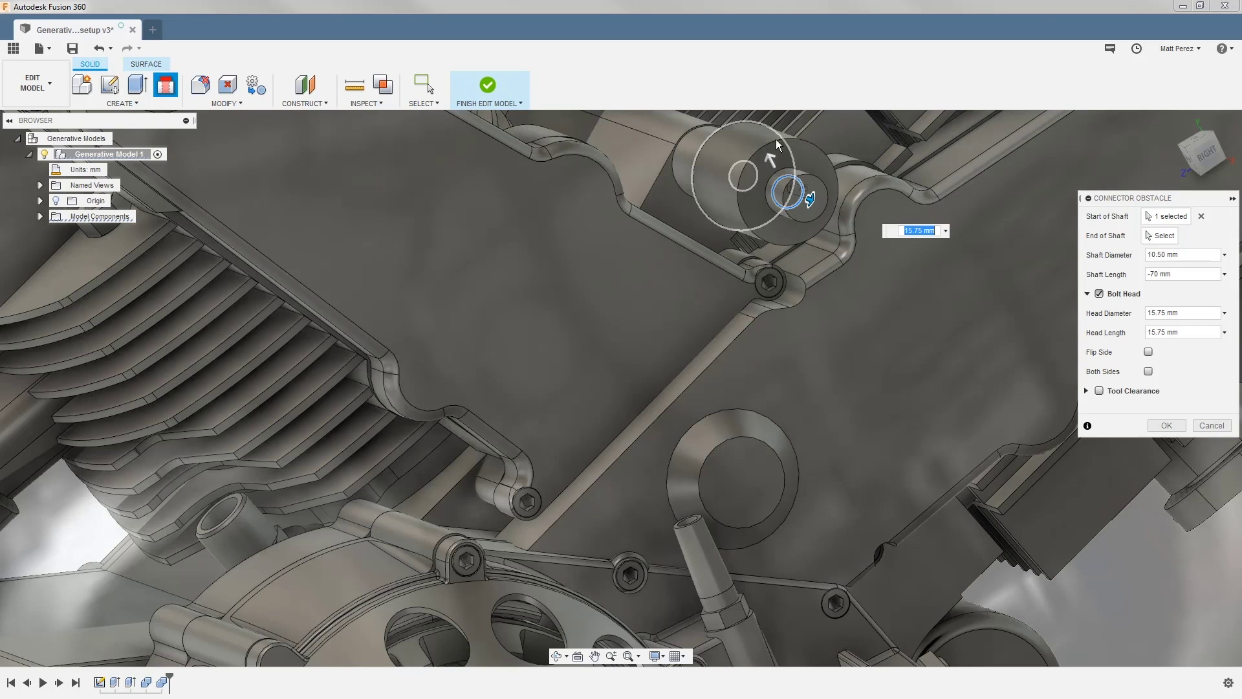
left_click_drag(776, 161, 759, 137)
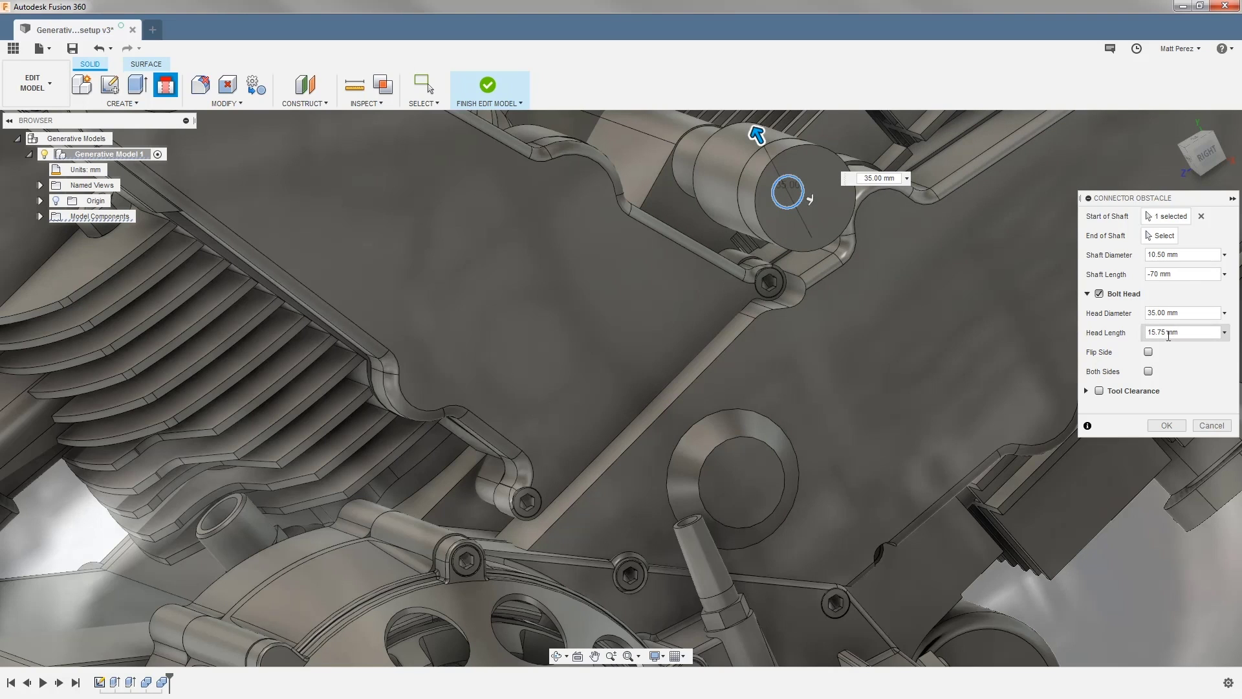
left_click_drag(1169, 334, 1142, 335)
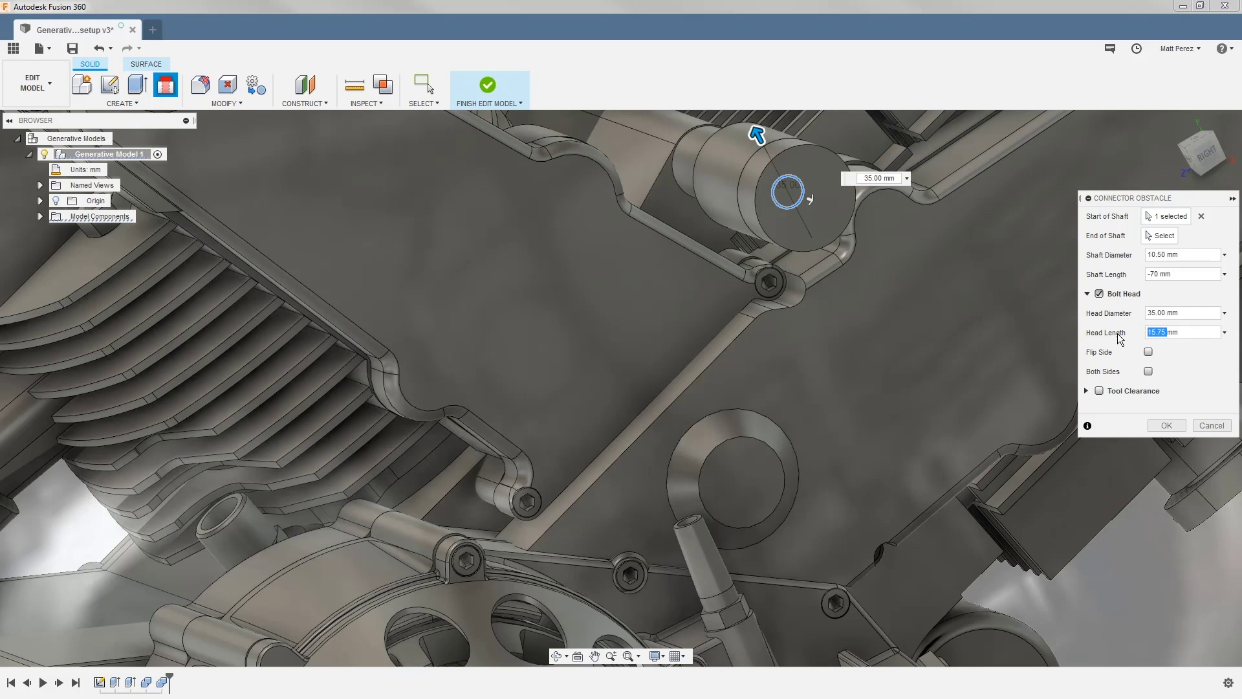
type("50")
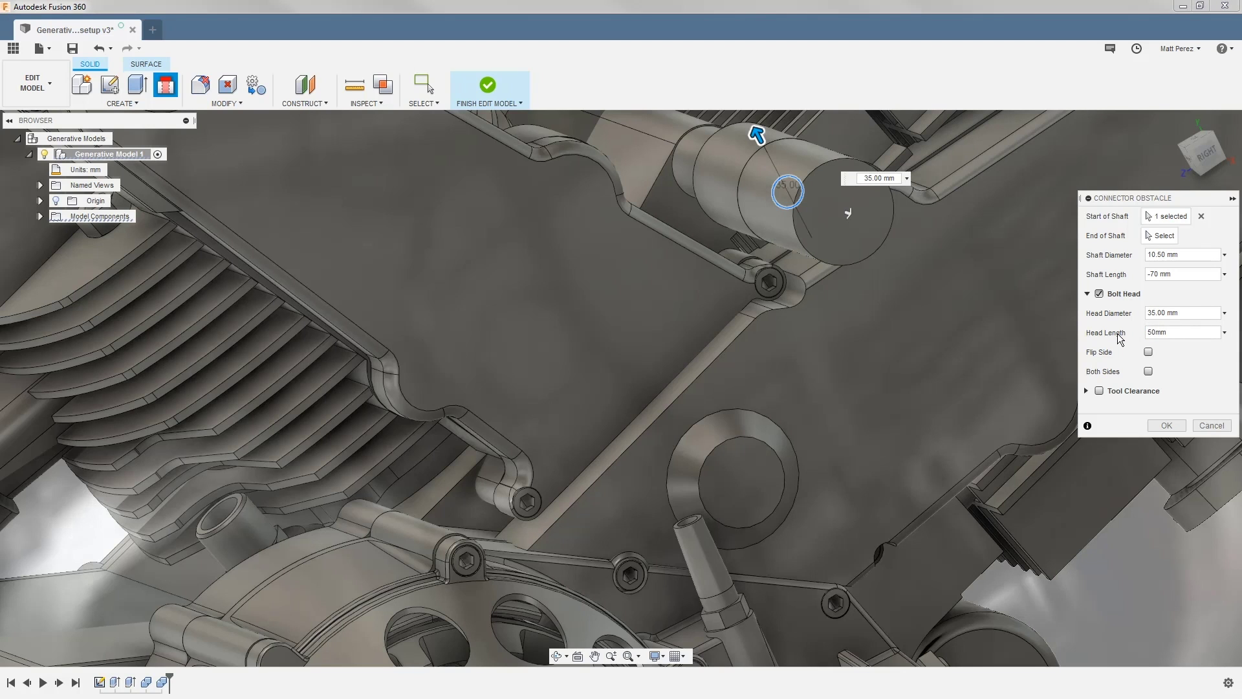
left_click(1165, 426)
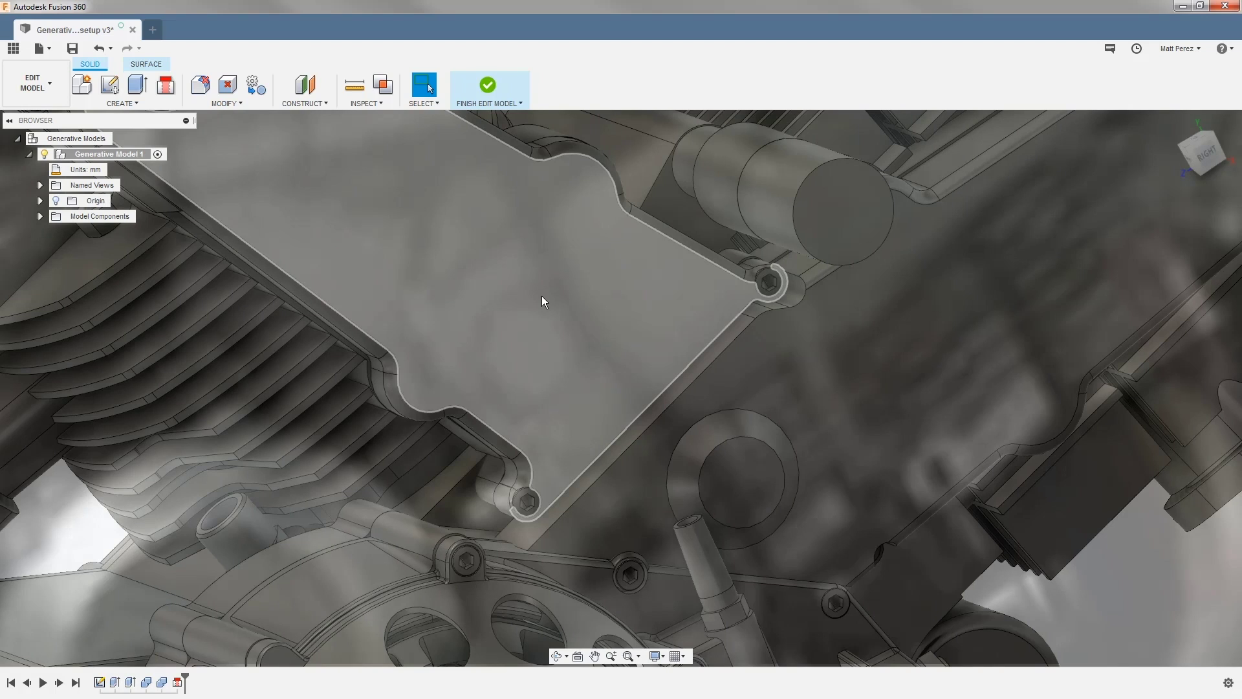
Step: Add a connector obstacle on the lower boss: -70 mm shaft, 35 mm diameter, 50 mm bolt head
middle_click_drag(544, 301, 516, 476)
right_click(644, 447)
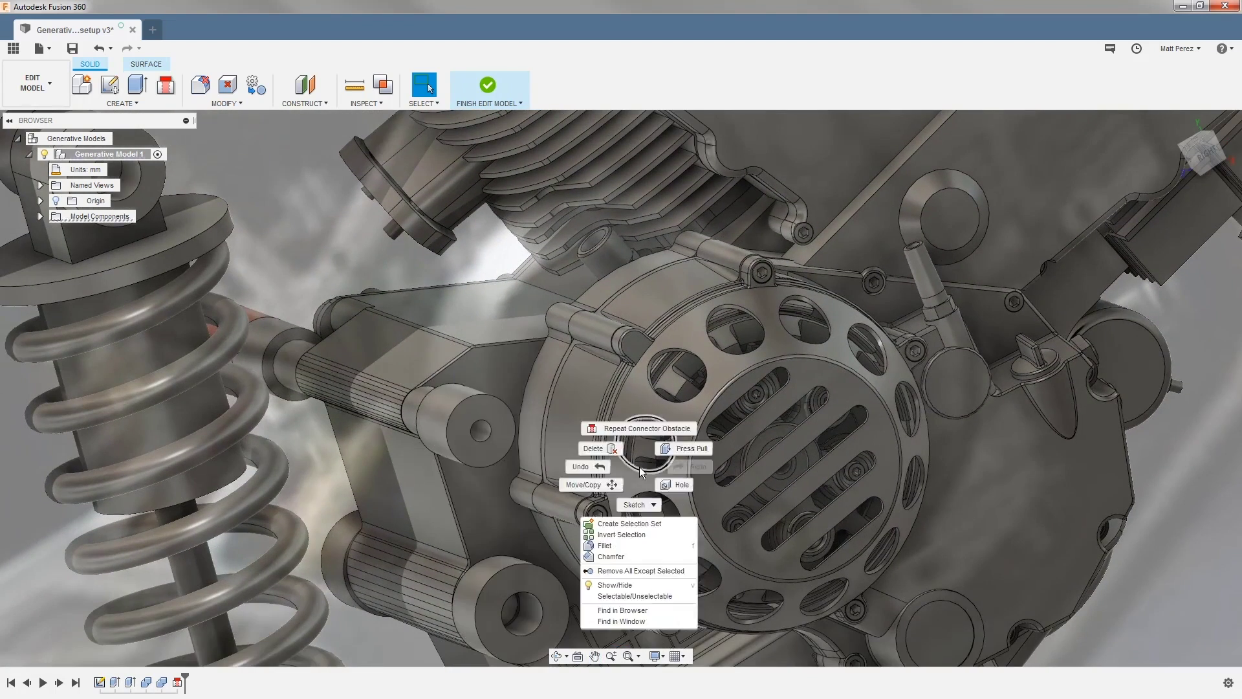
left_click(647, 429)
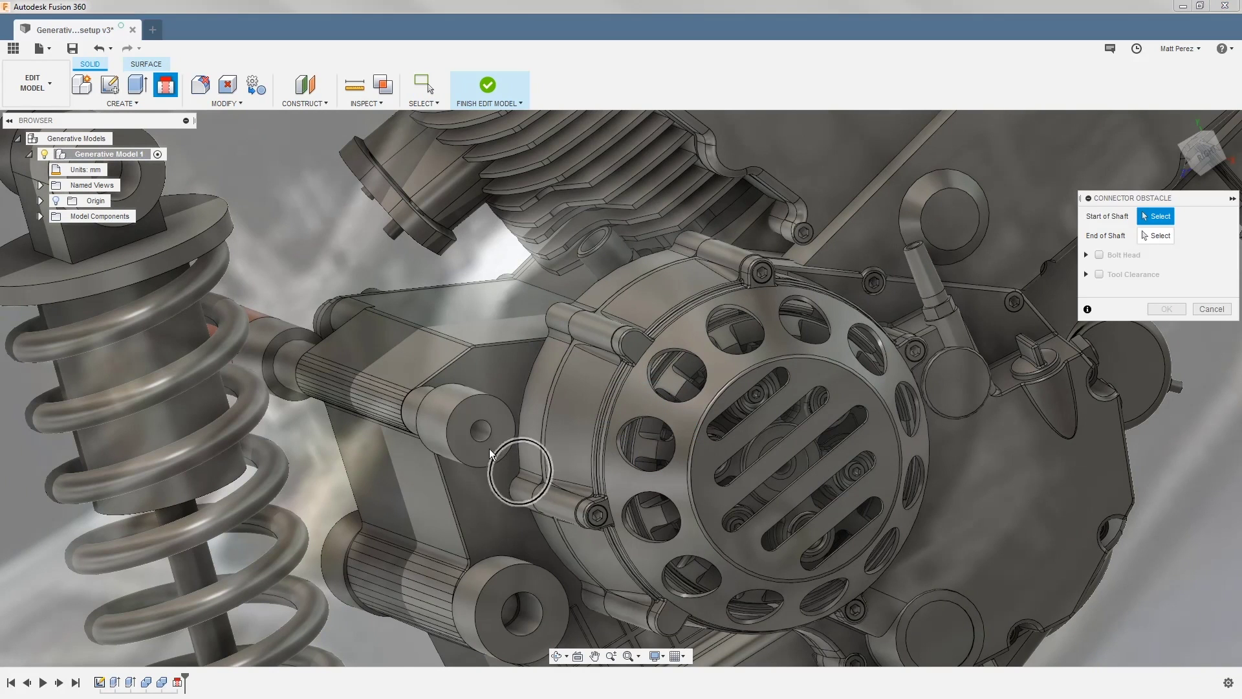
left_click(479, 431)
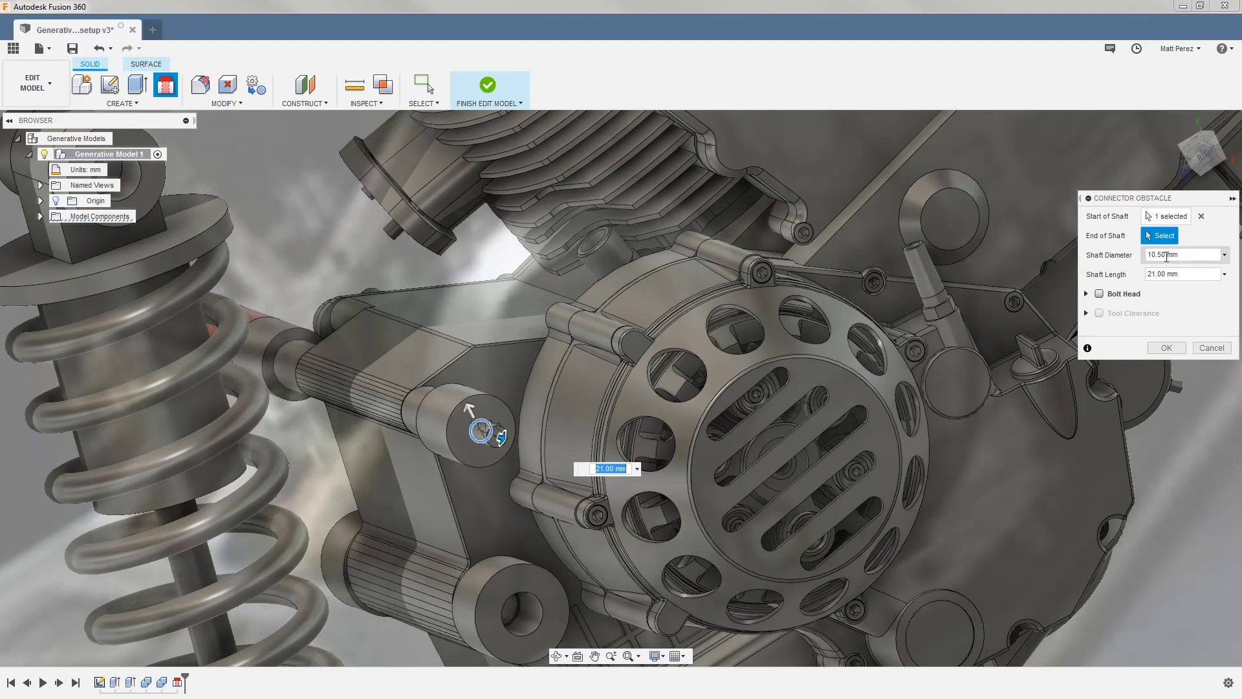
double_click(1170, 271)
type("-70")
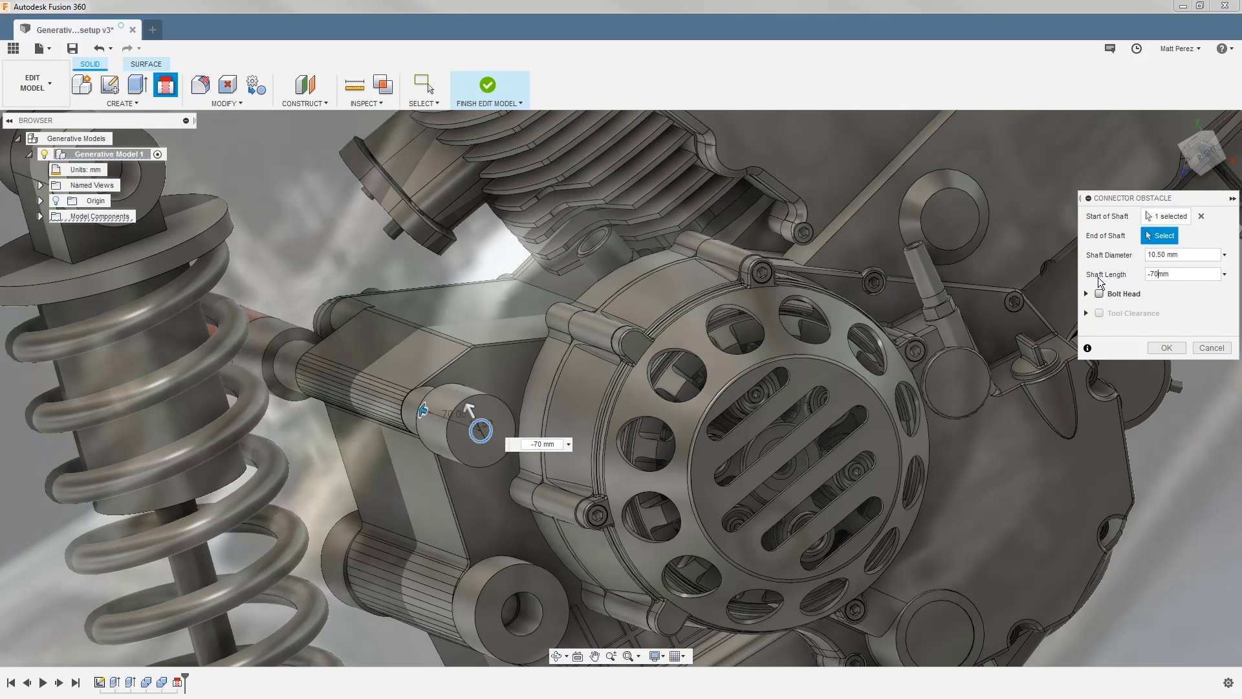
left_click(1102, 293)
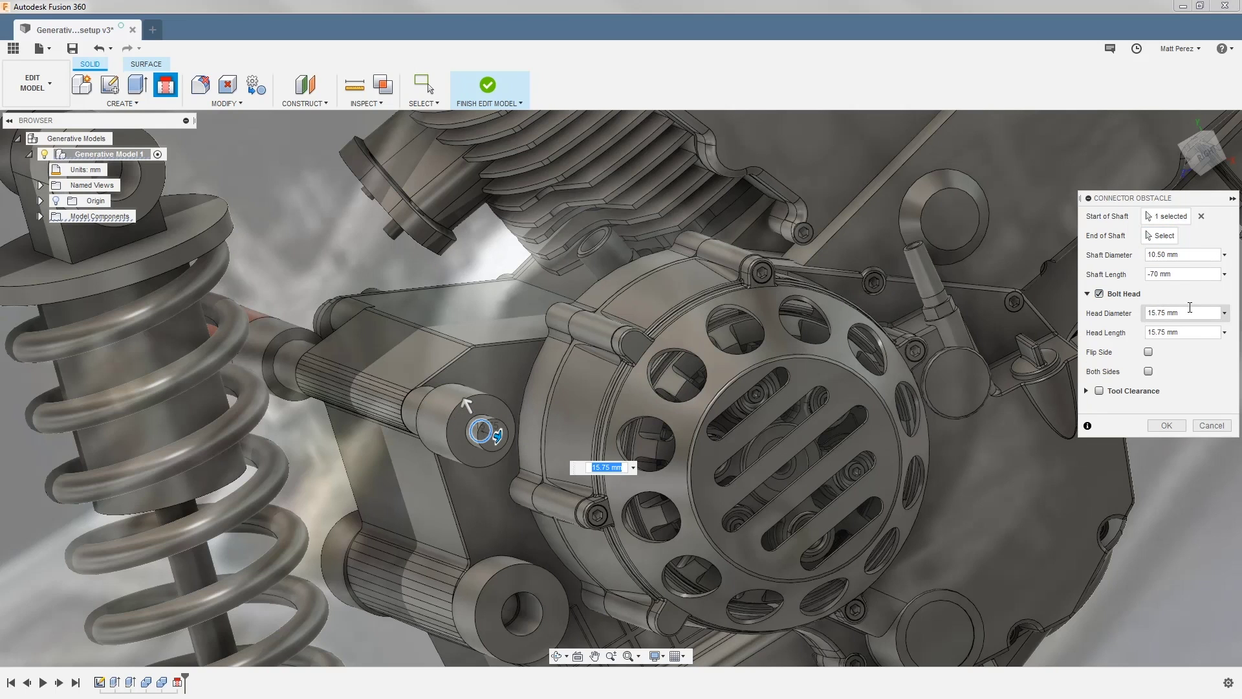
double_click(1168, 312)
type("35")
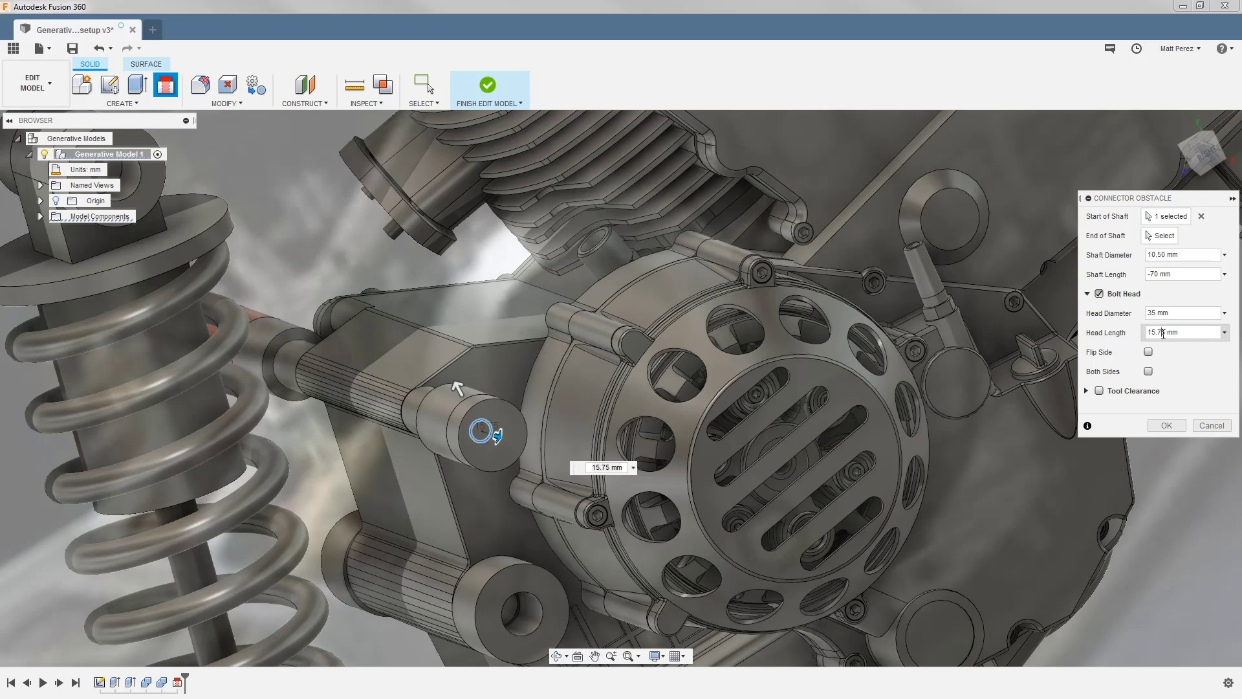
double_click(1164, 333)
type("50")
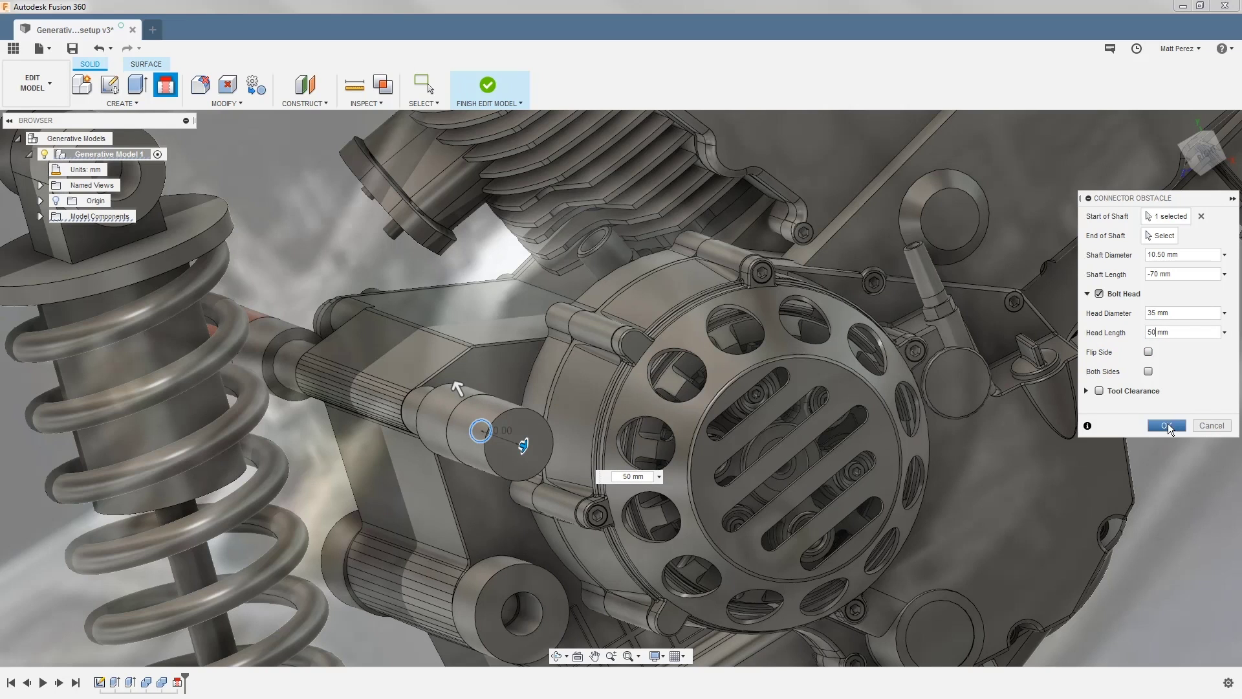
left_click(1168, 424)
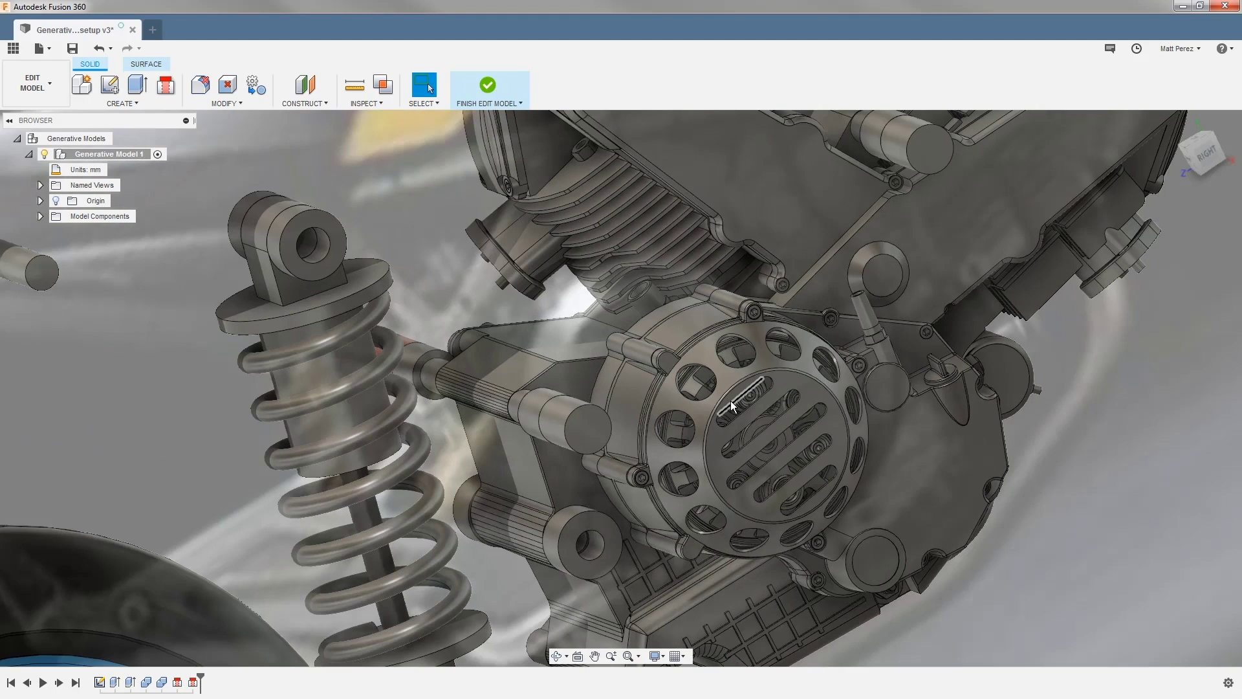
scroll(732, 406, "down", 10)
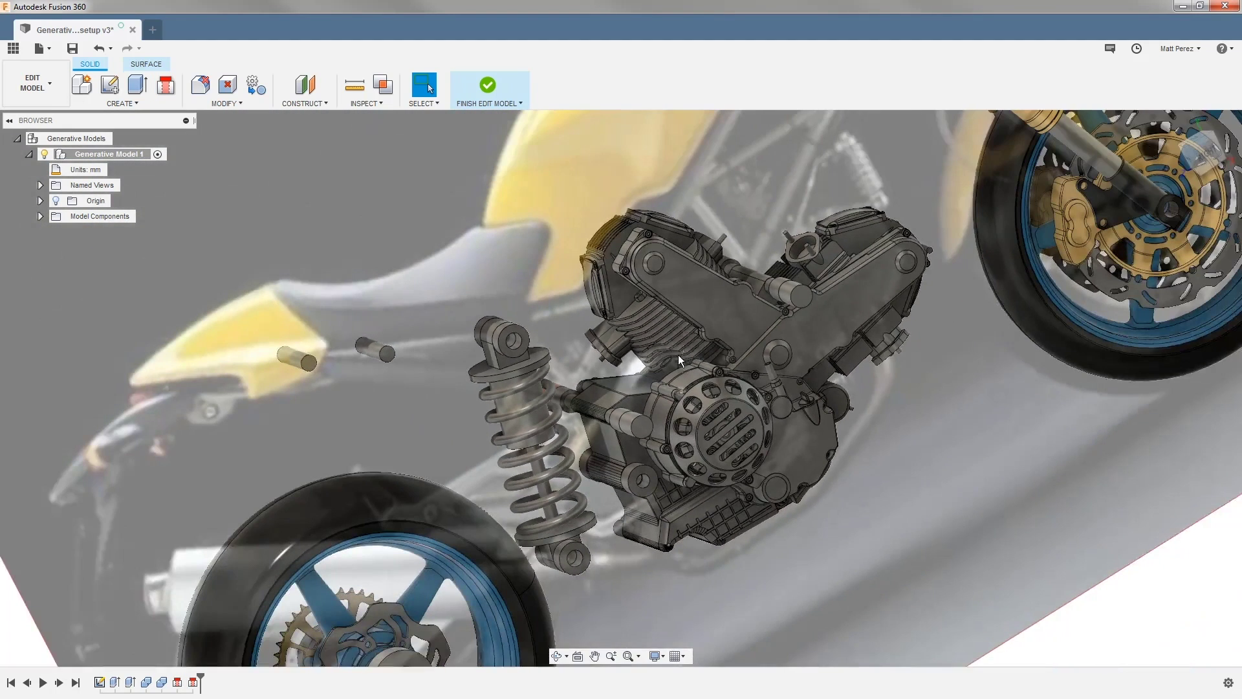
Step: Zoom out to the whole bike, then zoom and orbit in on the shock's upper eye
middle_click_drag(690, 348, 706, 366)
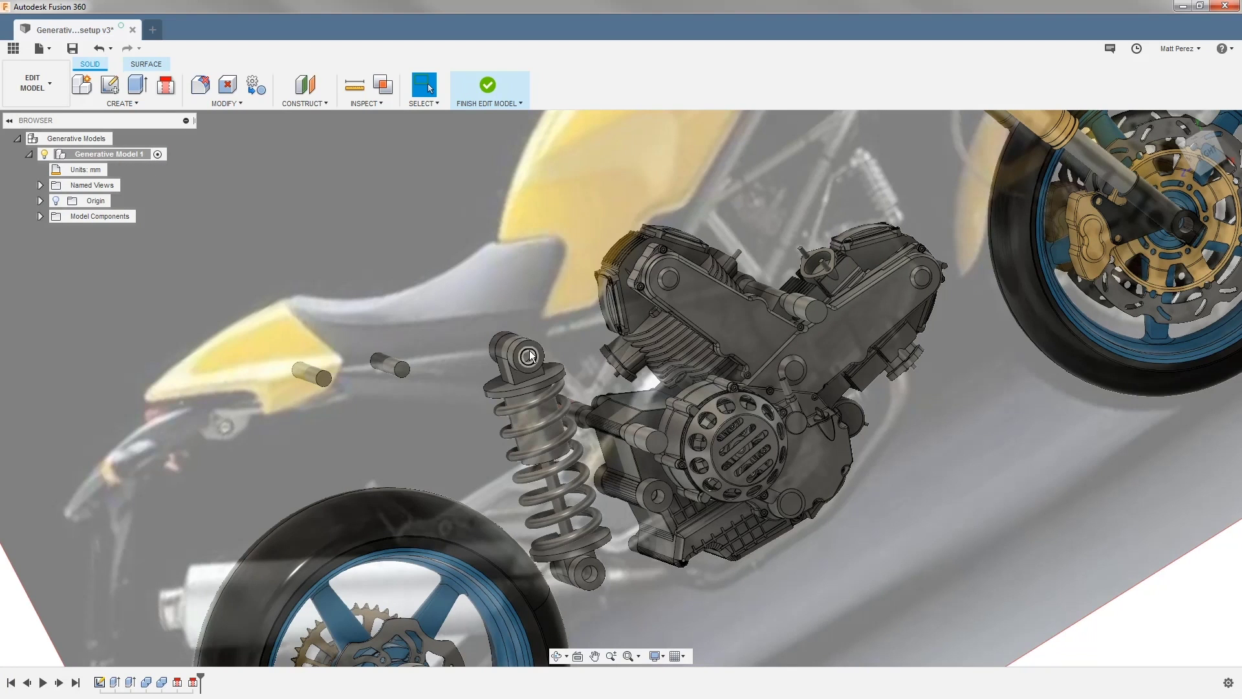
scroll(527, 353, "up", 5)
middle_click_drag(528, 353, 515, 368, "shift")
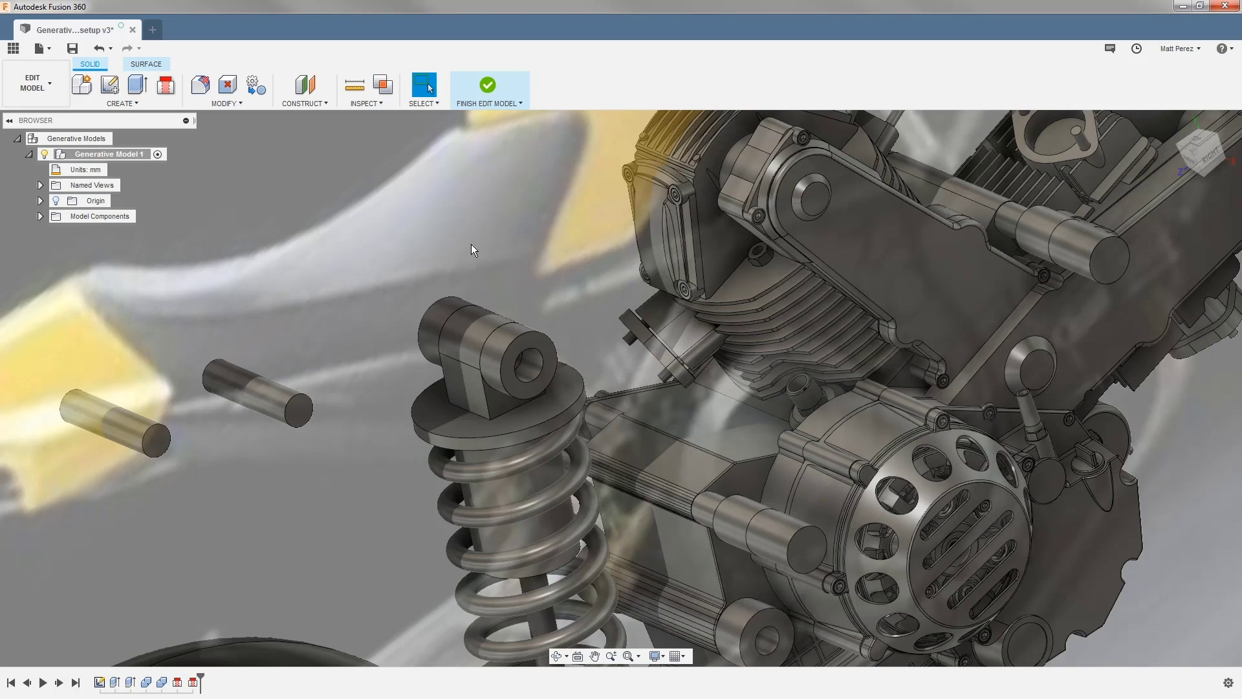
Step: Add a connector obstacle through both shock-eye edges with 50 mm × 100 mm bolt heads on both sides
left_click(166, 85)
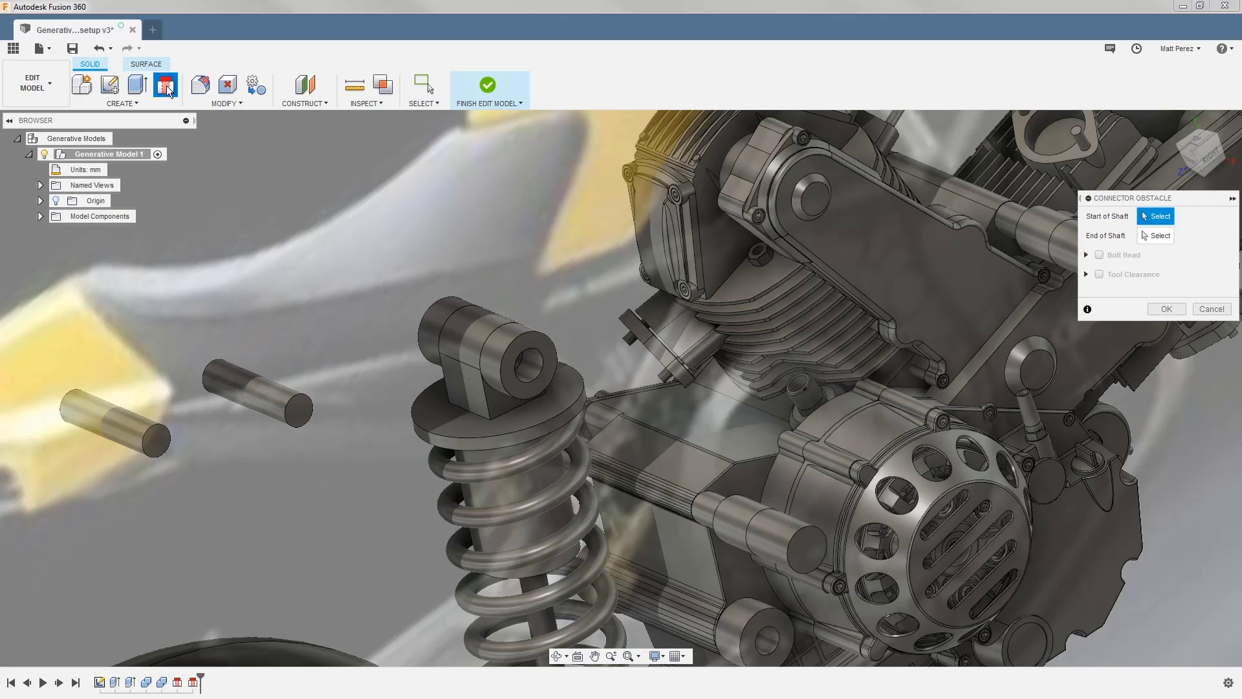
left_click(532, 360)
middle_click_drag(532, 360, 363, 291, "shift")
left_click(354, 286)
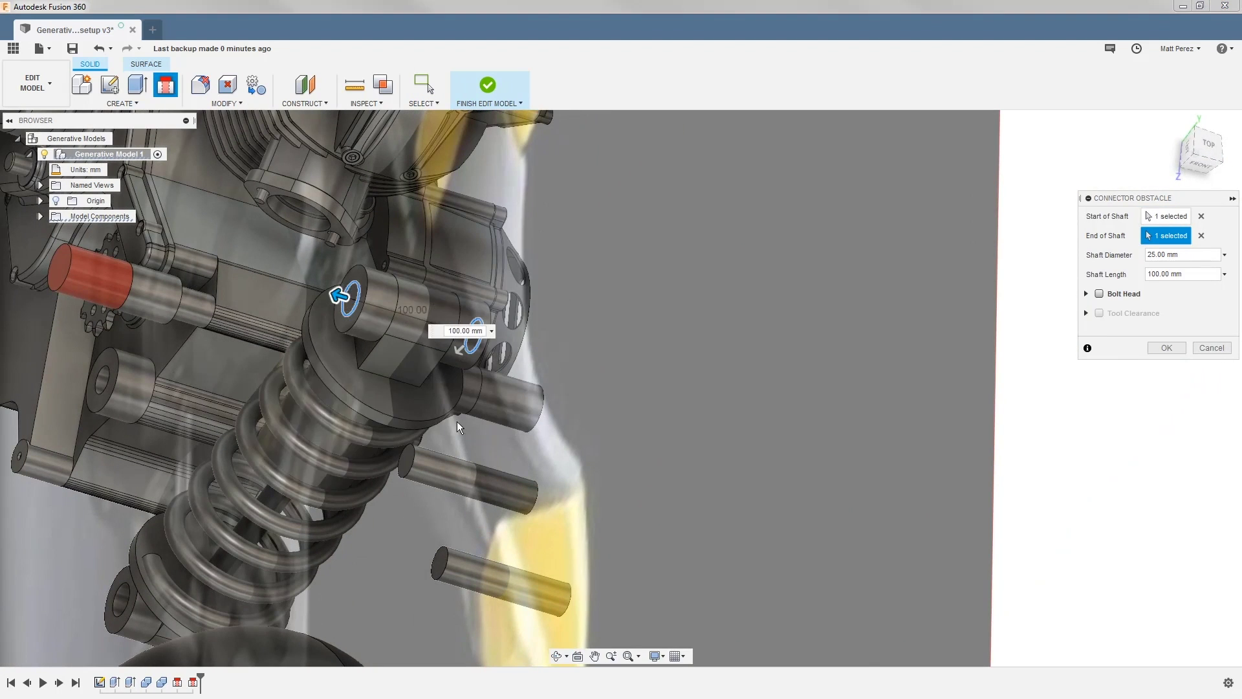
middle_click_drag(457, 424, 348, 357, "shift")
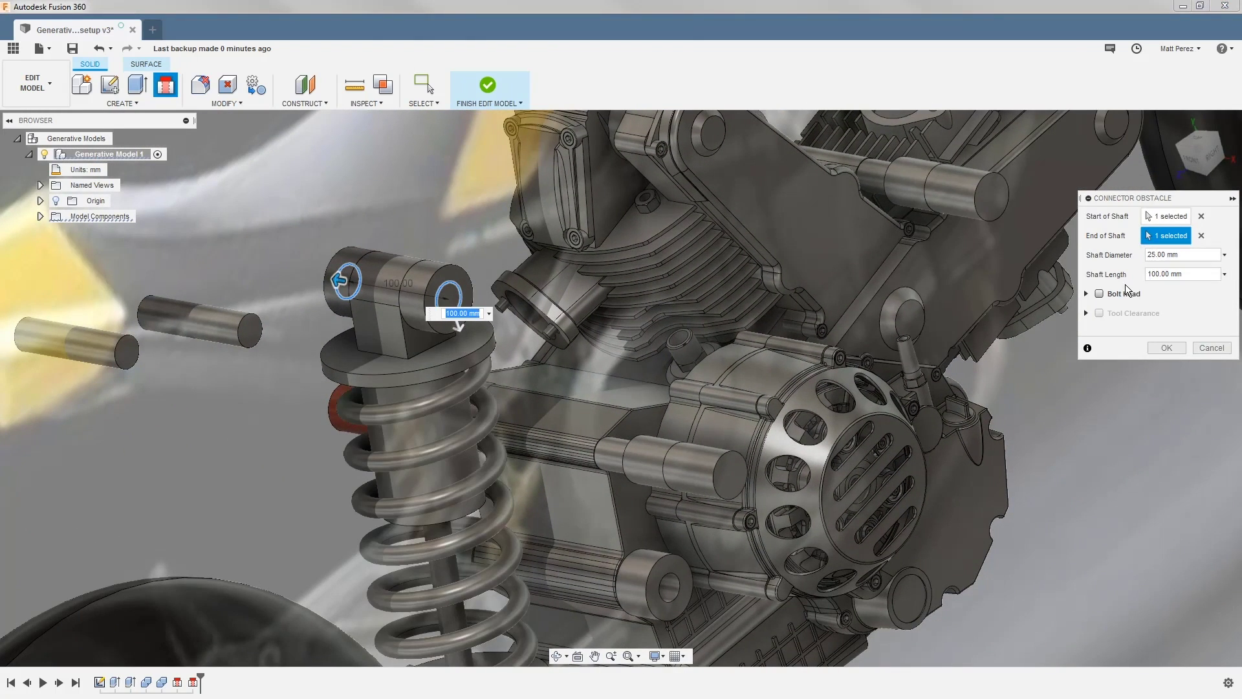
left_click(1108, 294)
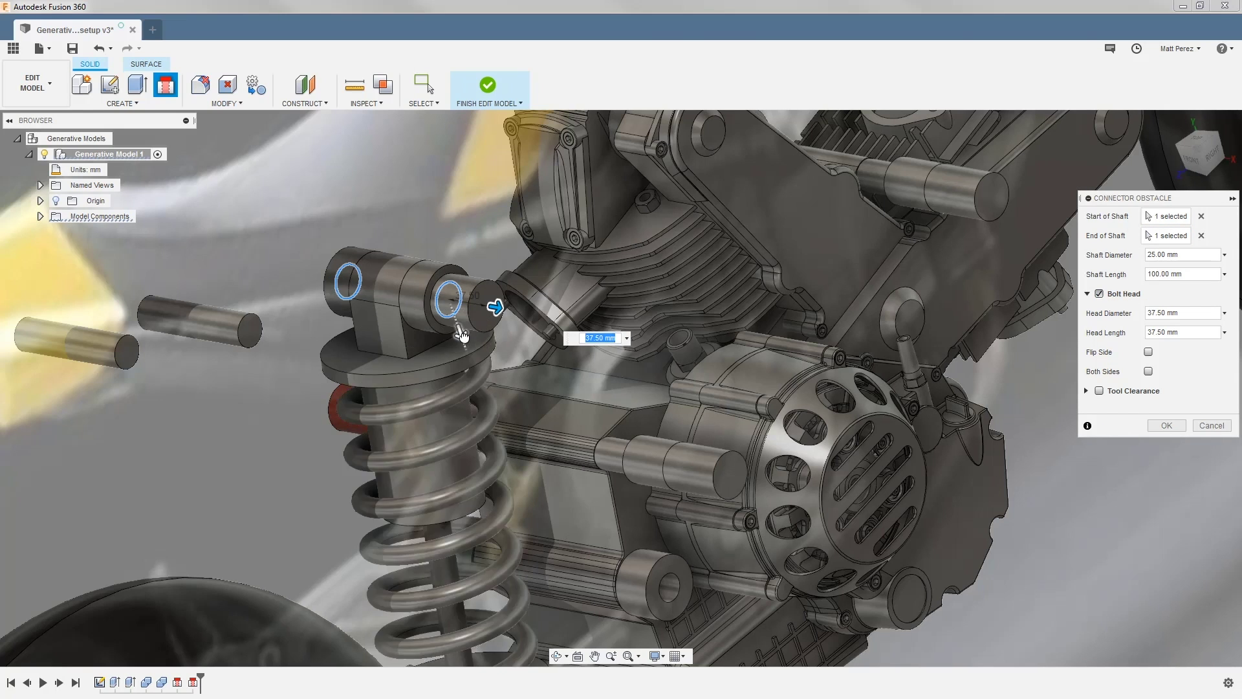
left_click_drag(461, 334, 463, 341)
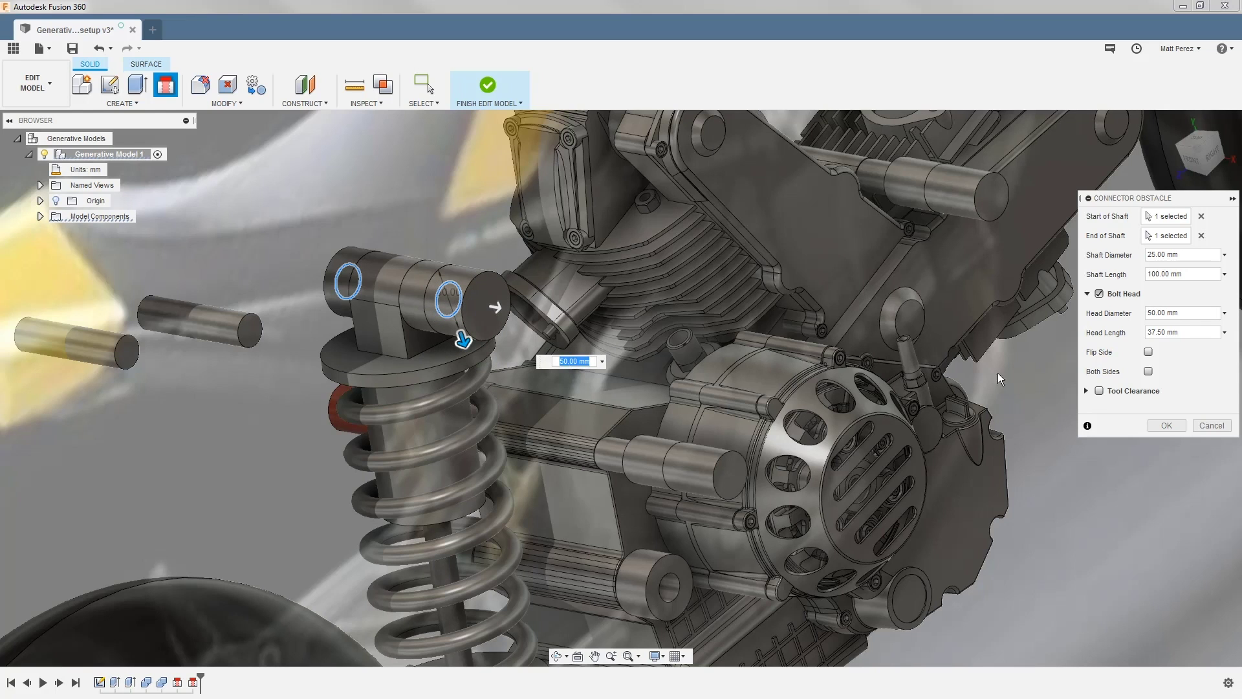
double_click(1166, 332)
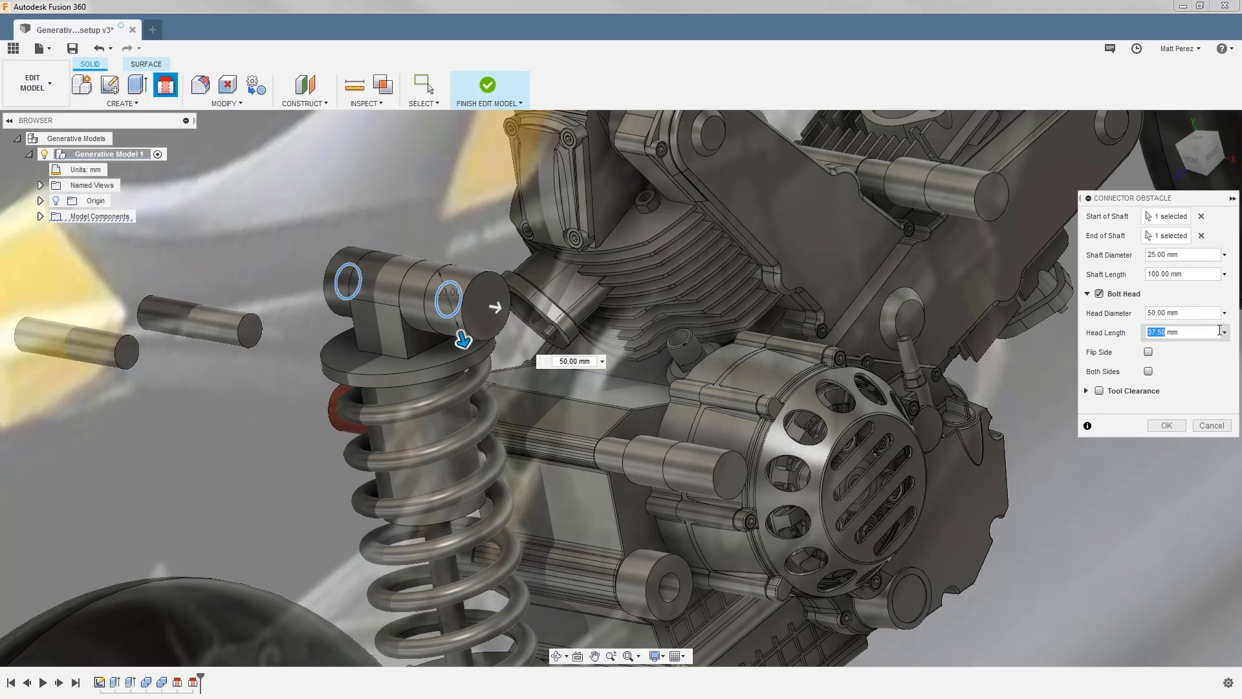
type("100")
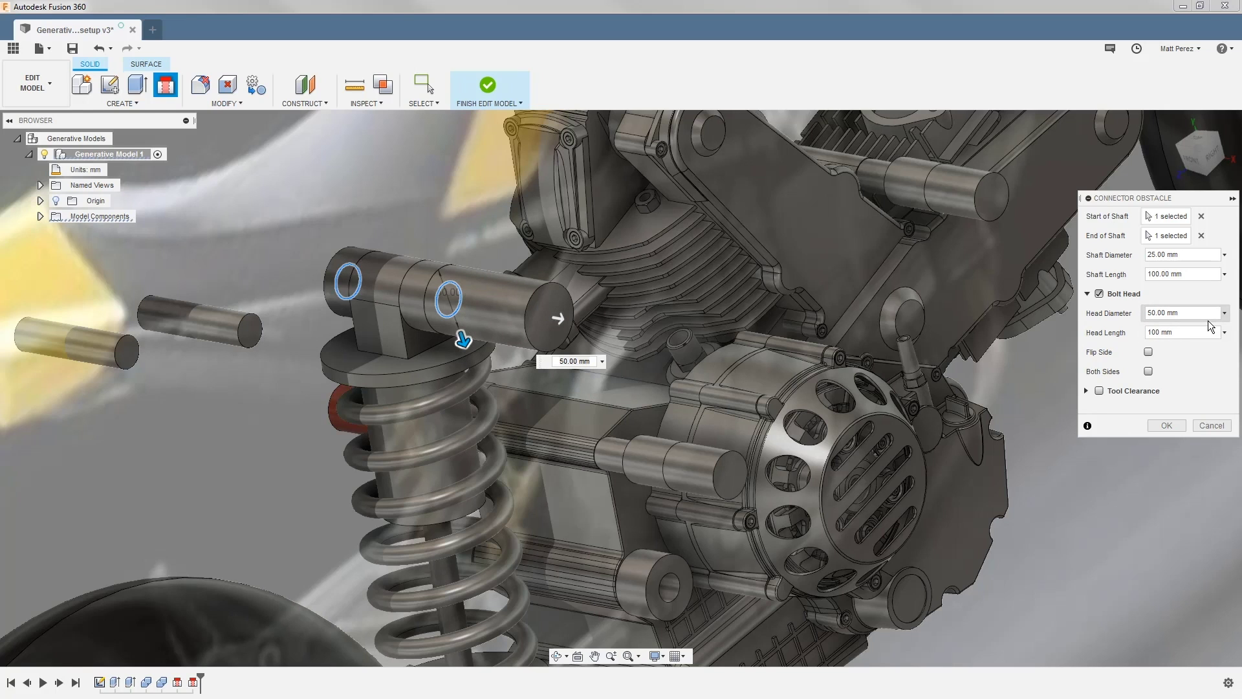
left_click(1222, 362)
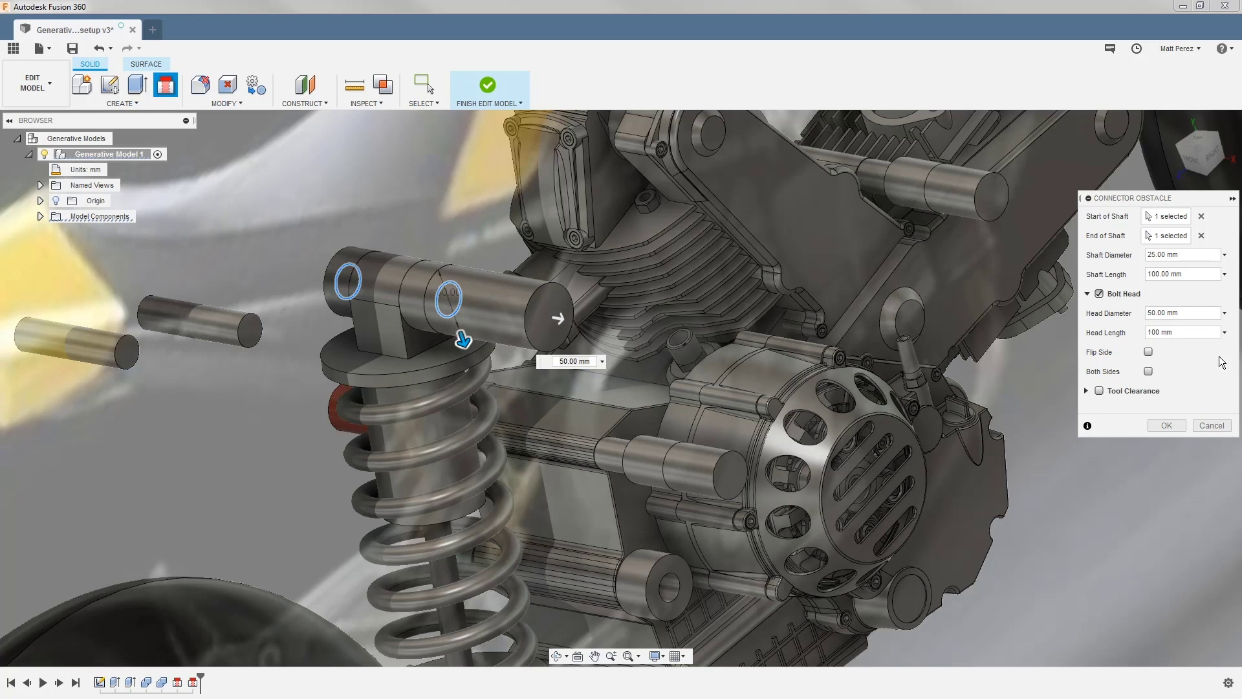
left_click(1148, 371)
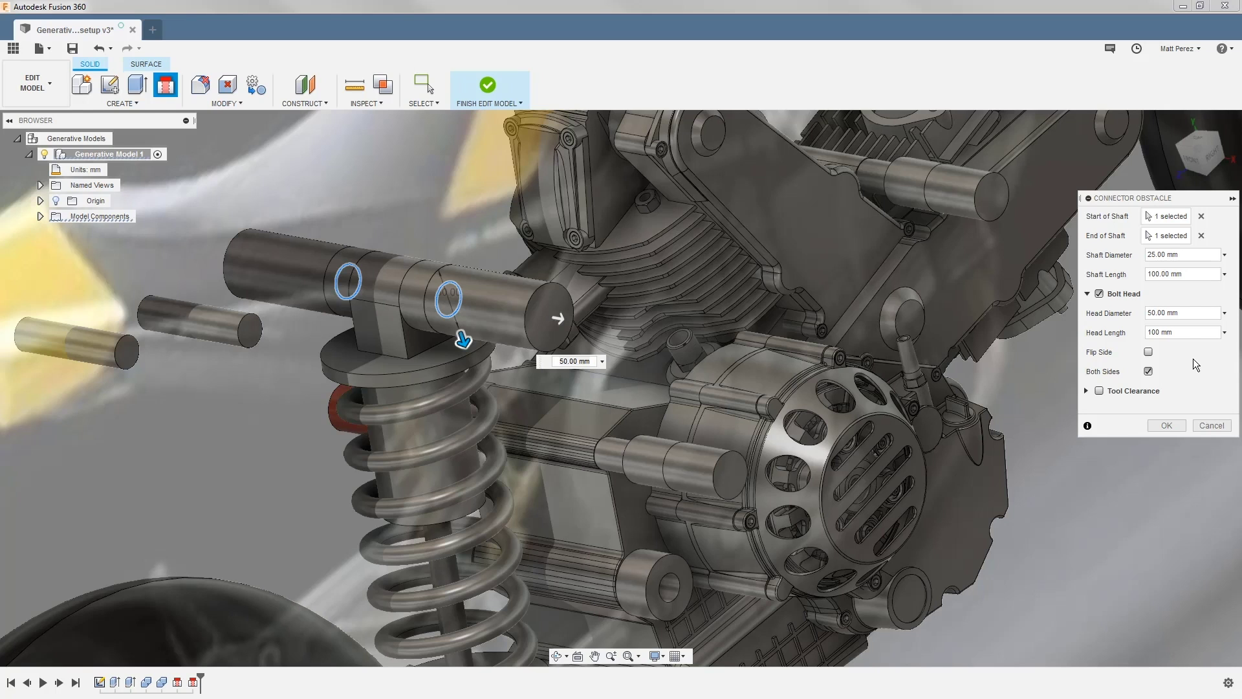
left_click(1166, 425)
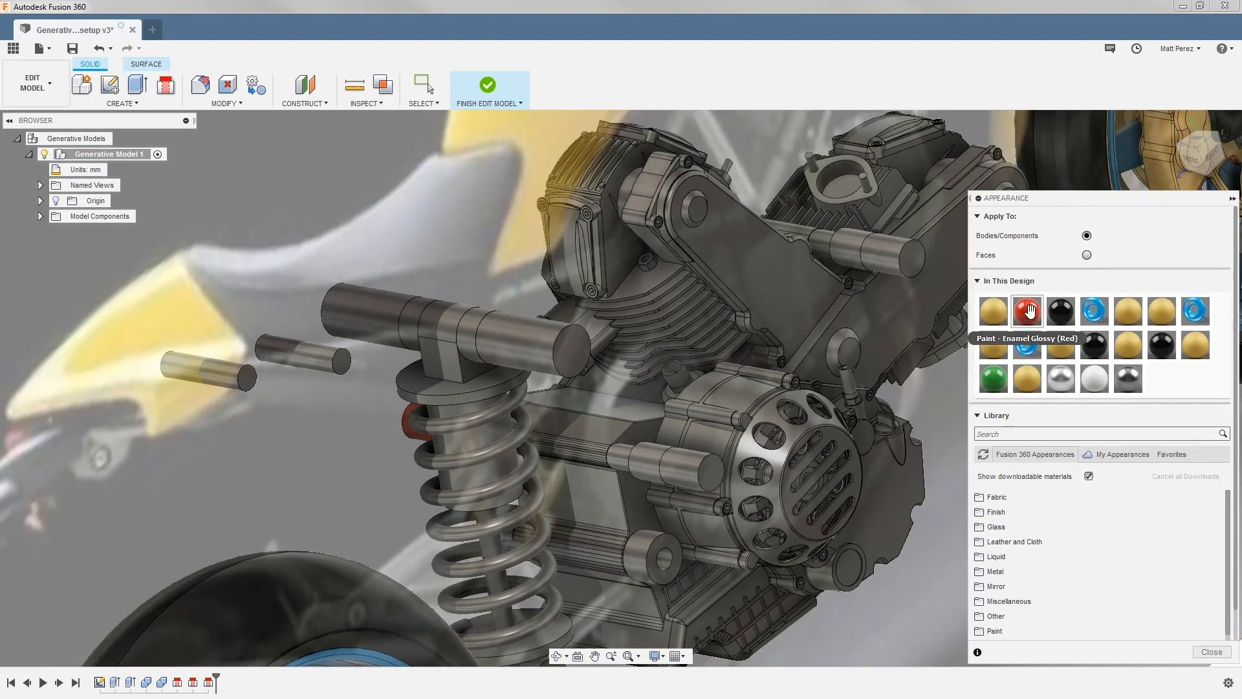
Step: Apply the red Enamel Glossy appearance to the new upper-shock obstacle bar
left_click_drag(1030, 312, 542, 350)
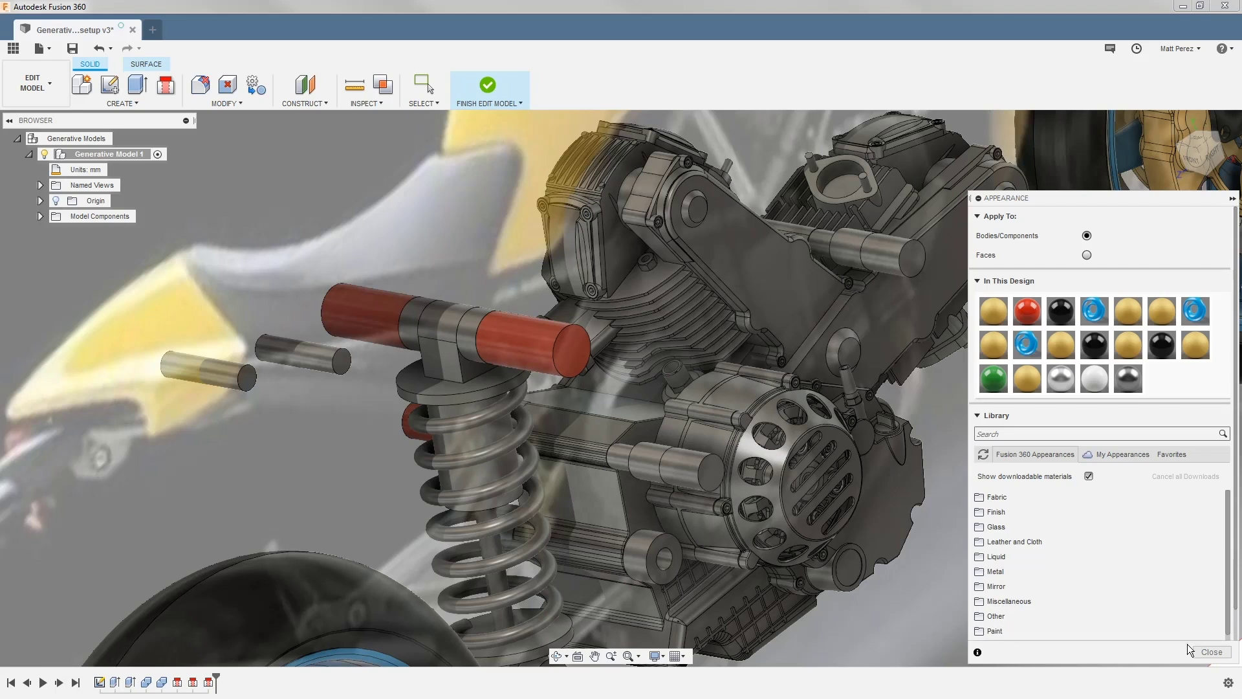
left_click(1212, 651)
scroll(933, 585, "down", 5)
middle_click_drag(930, 583, 1064, 483, "shift")
scroll(826, 389, "up", 3)
scroll(760, 353, "up", 6)
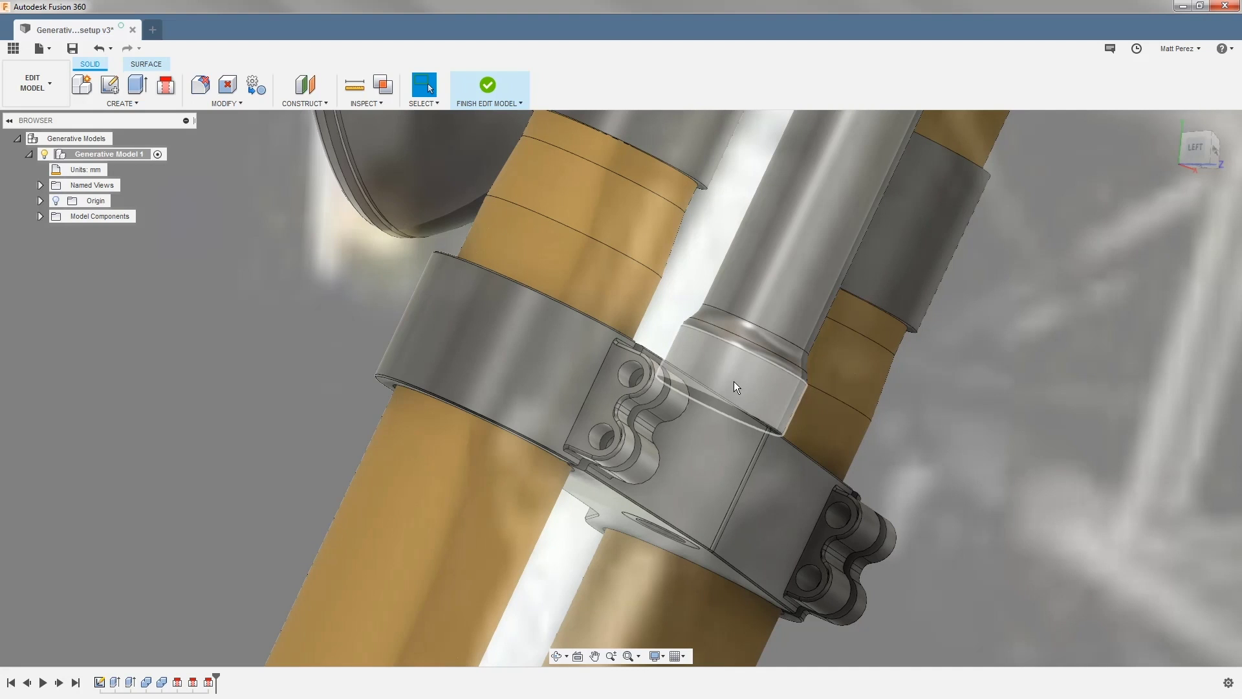
Step: Orbit and zoom in on the ring-shaped face below the fork clamp
middle_click_drag(744, 412, 737, 416, "shift")
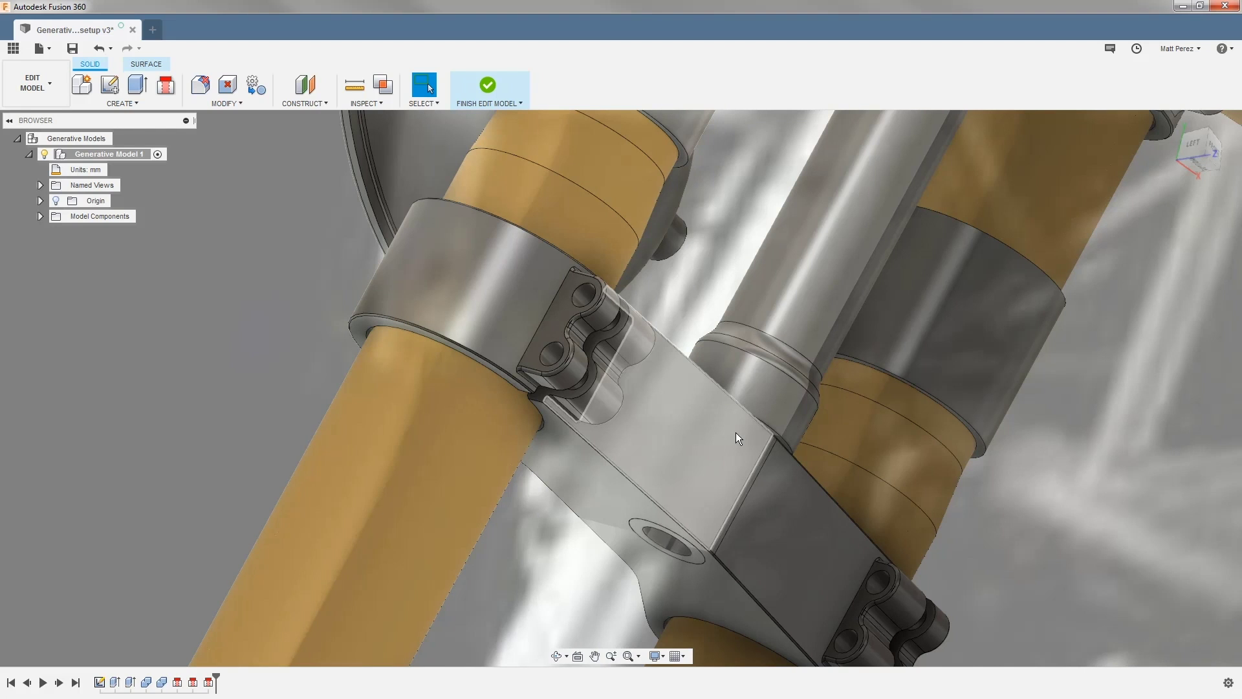
scroll(736, 432, "up", 10)
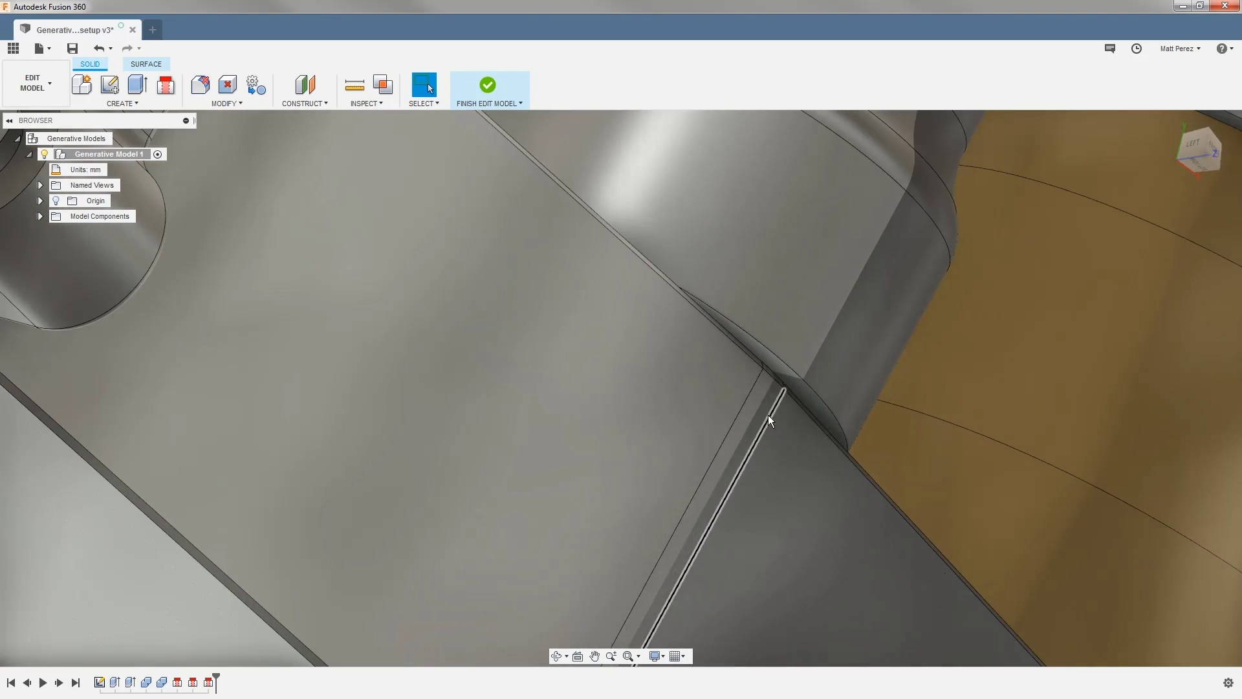
Step: Create a sketch on the lower triple clamp's ring face with Slice turned on
left_click(777, 370)
right_click(778, 370)
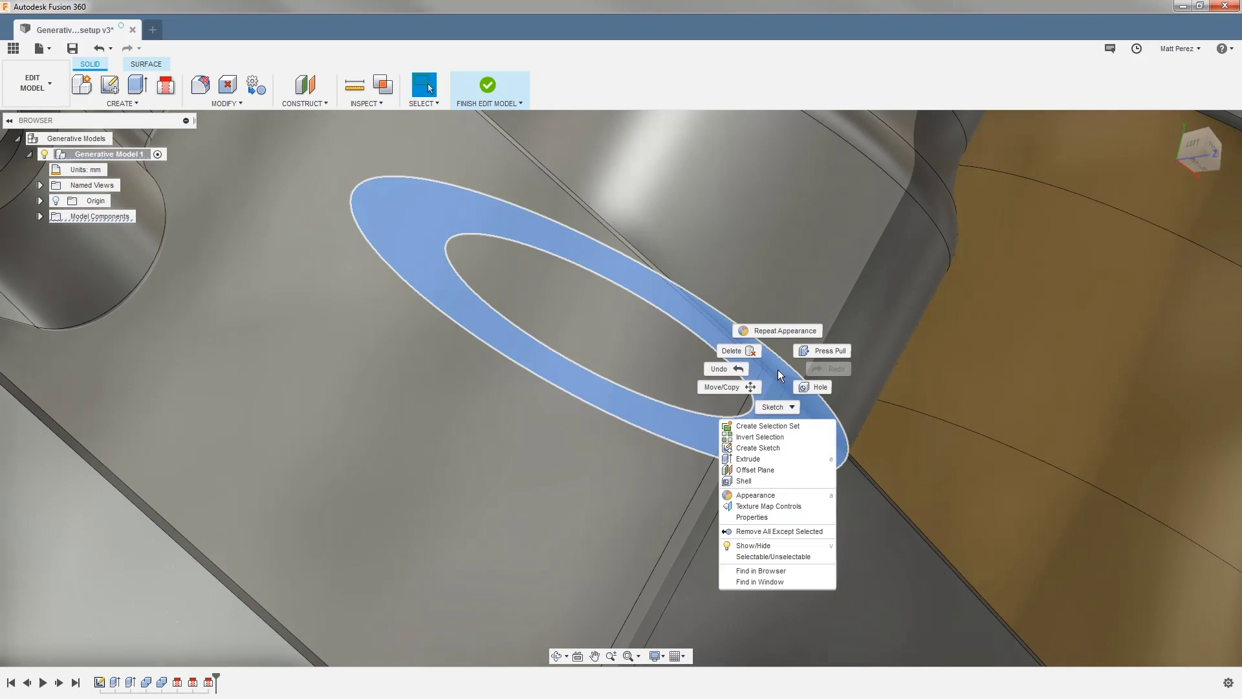
left_click(770, 449)
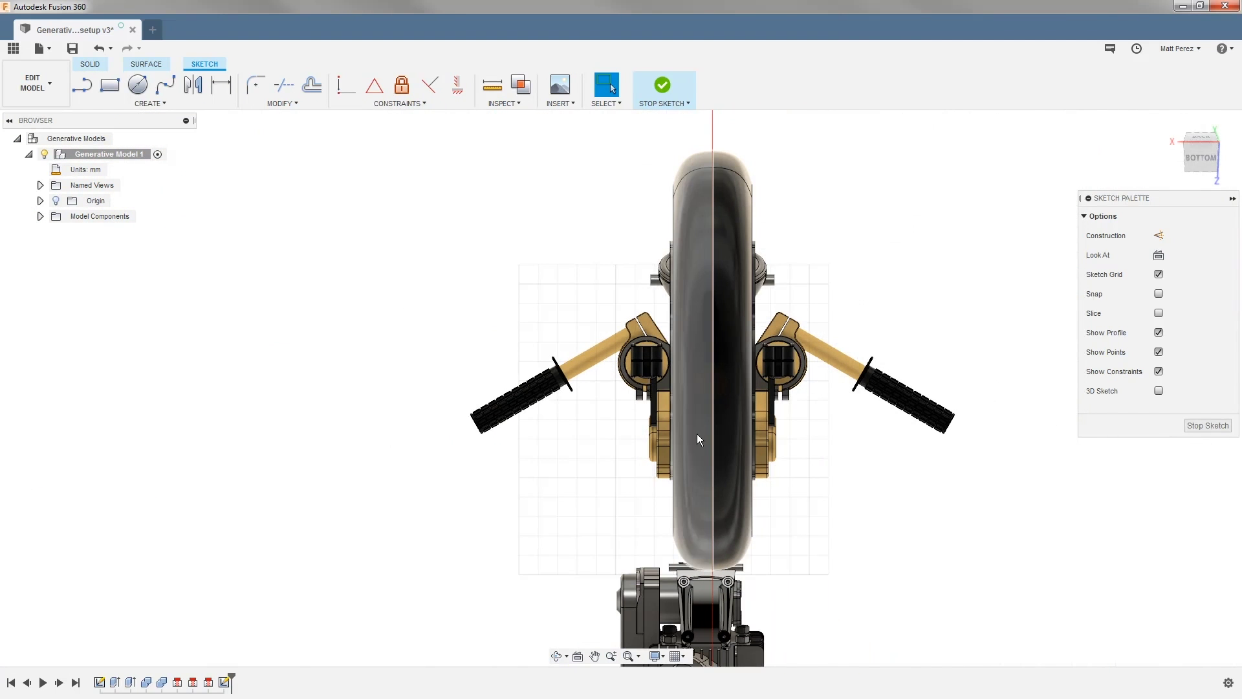
left_click(1159, 313)
scroll(704, 367, "up", 5)
Step: Project both fork tubes' circular edges into the sketch
middle_click_drag(712, 316, 708, 323, "shift")
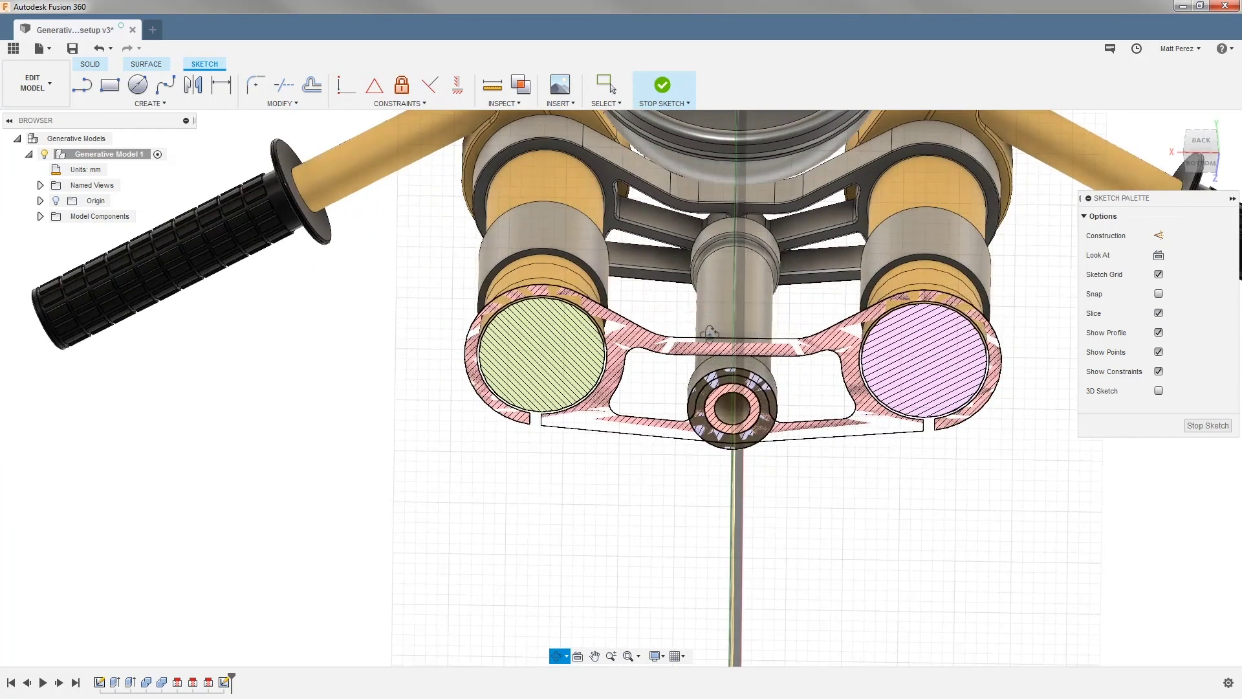
key("p")
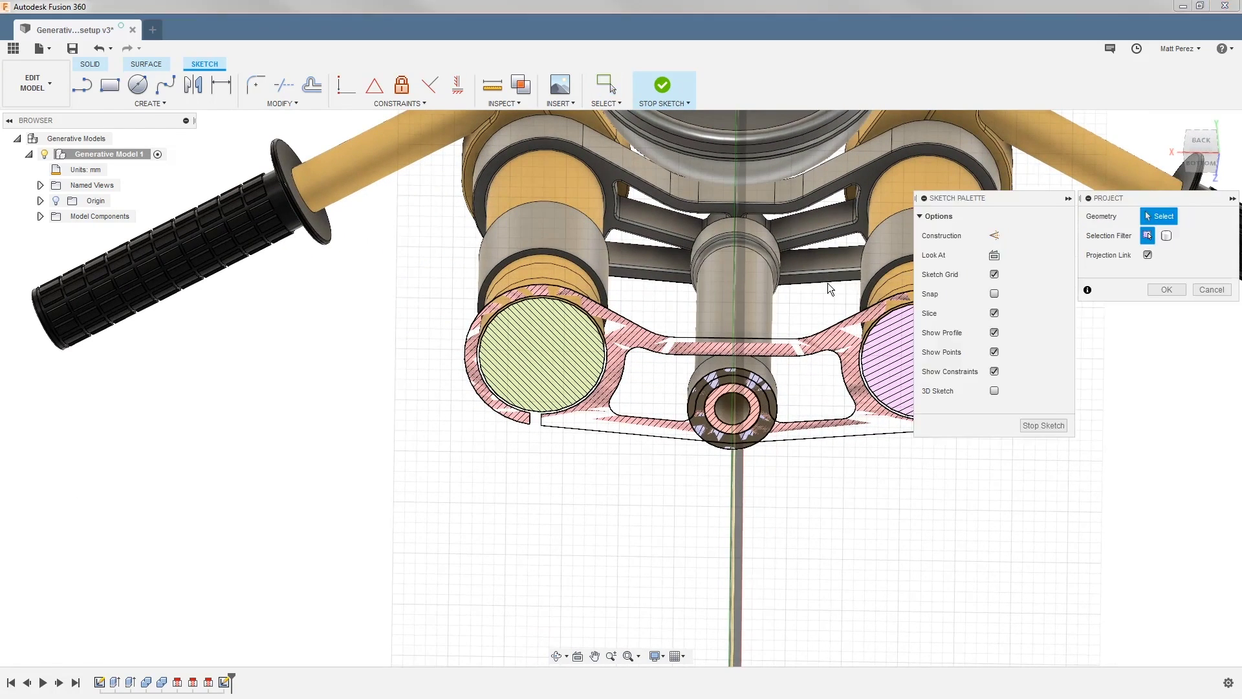
left_click(882, 265)
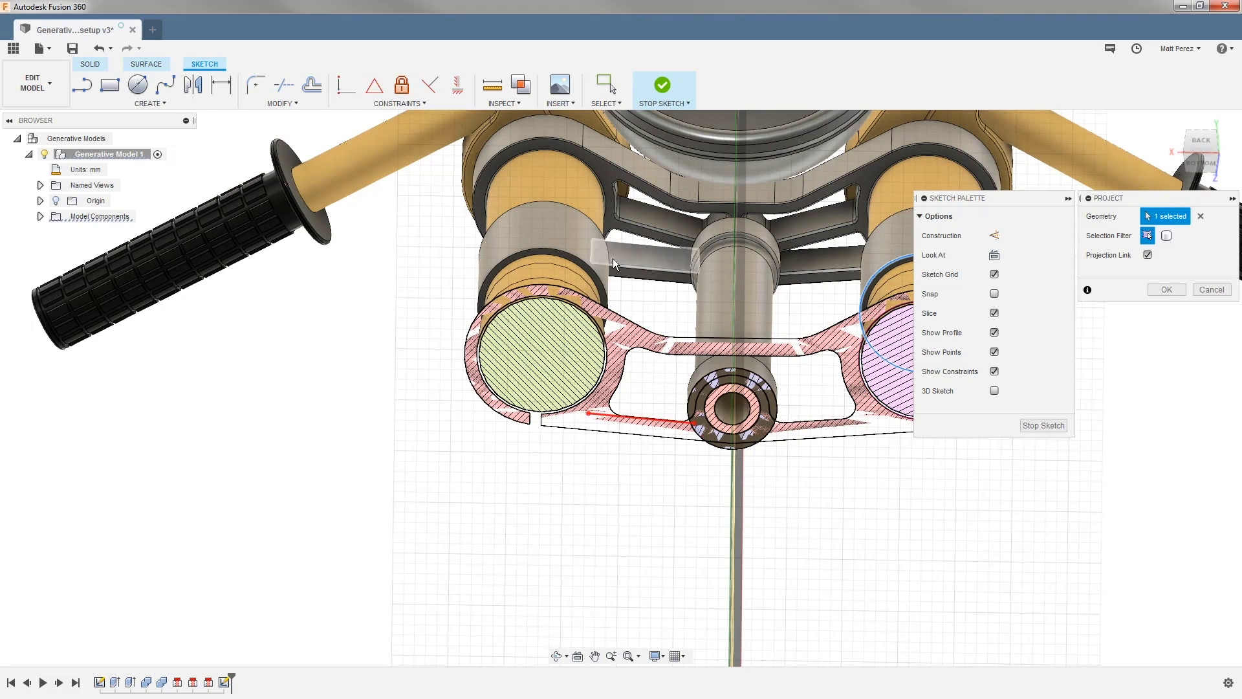
left_click(567, 251)
left_click(1165, 291)
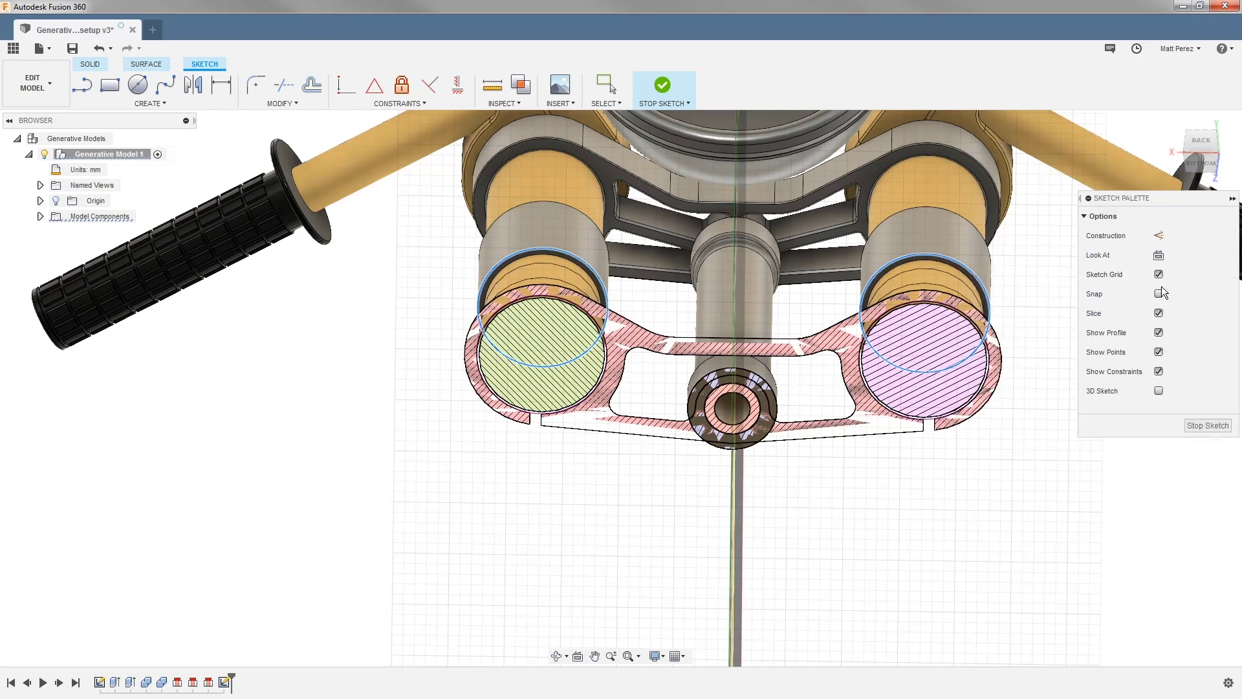
Step: Draw a 50 mm circle centred on the steering stem bore
key("c")
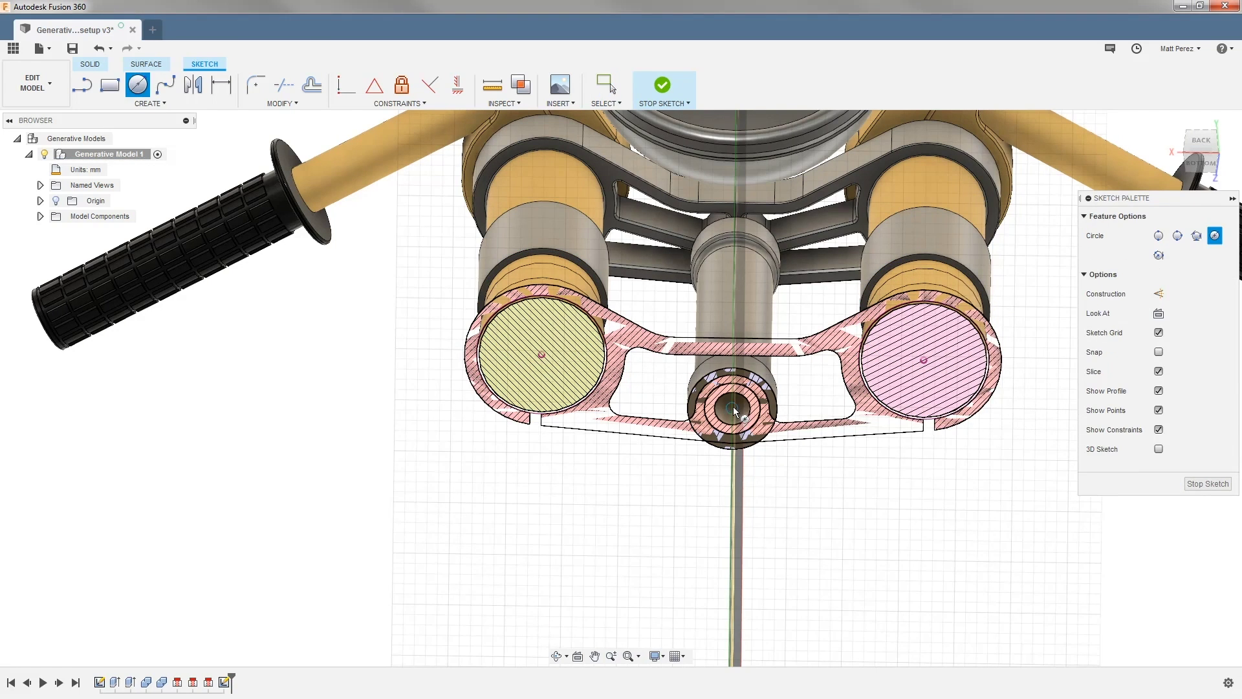
left_click(733, 407)
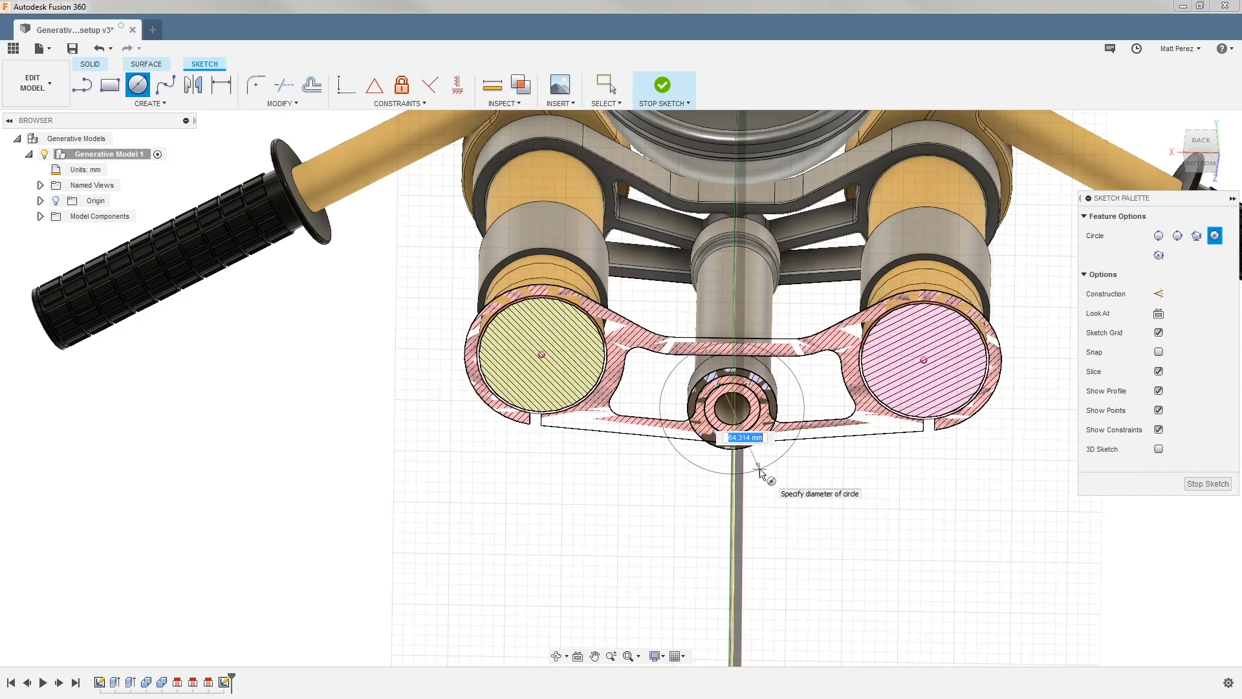
key("Tab")
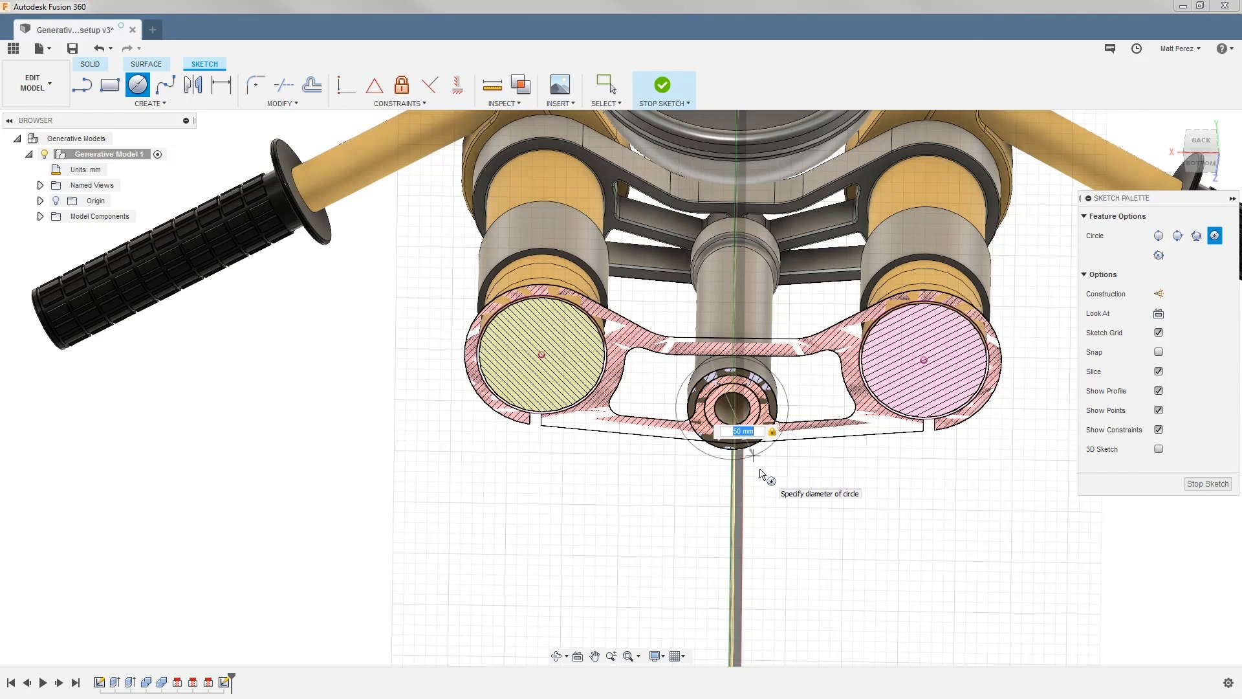
key("Return")
key("Escape")
mouse_move(804, 472)
middle_mouse_down("shift")
mouse_move(824, 494)
mouse_move(824, 475)
middle_mouse_up("shift")
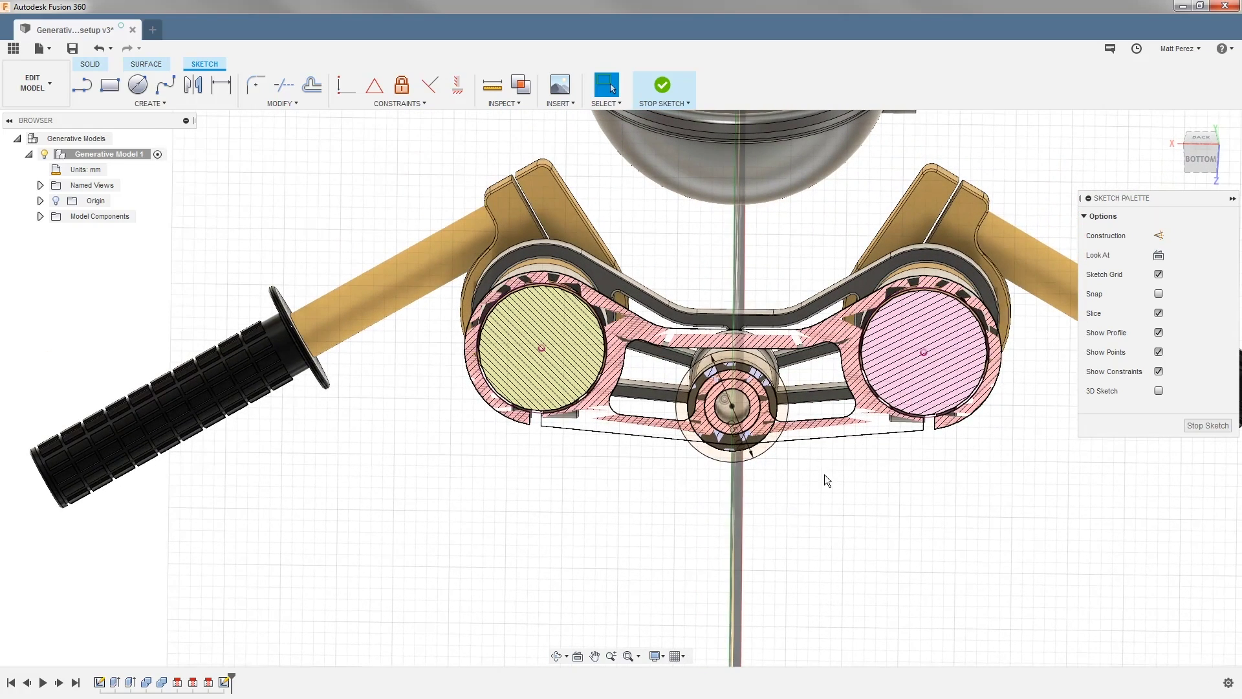
Step: Square the view to the sketch, pan it right, and start the Line tool near the left circle
left_click(857, 373)
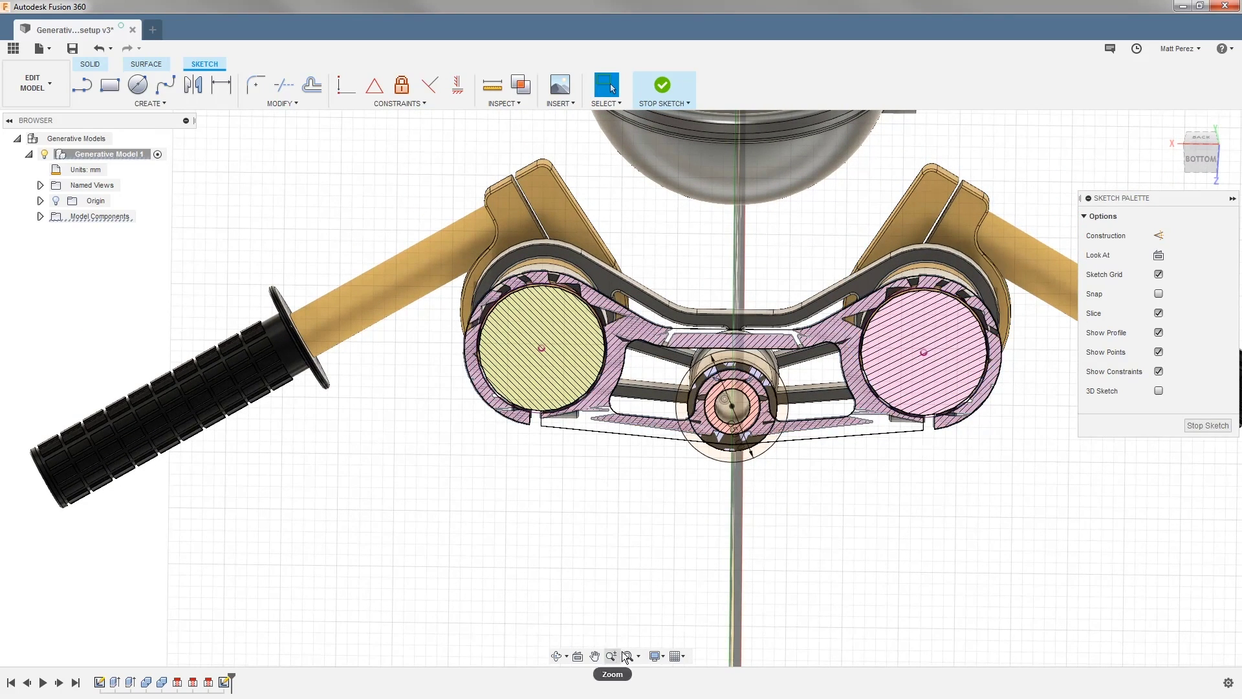
left_click(581, 655)
left_click(595, 656)
left_click_drag(605, 552, 735, 563)
key("Escape")
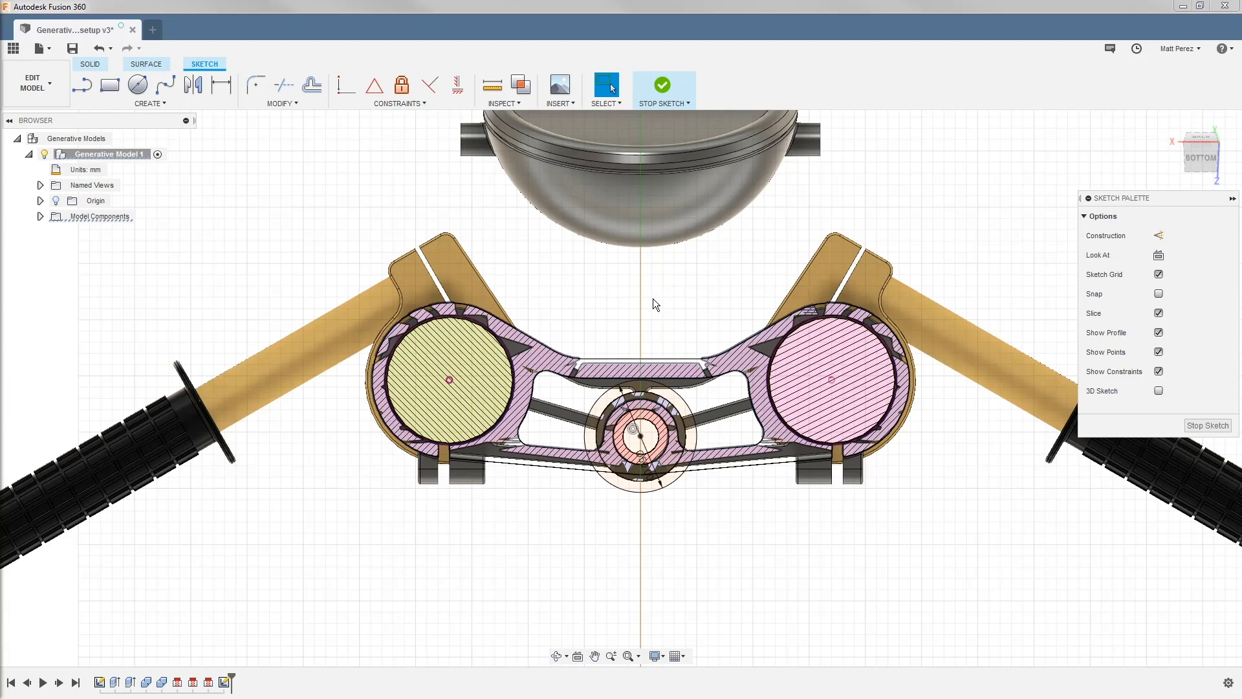
key("l")
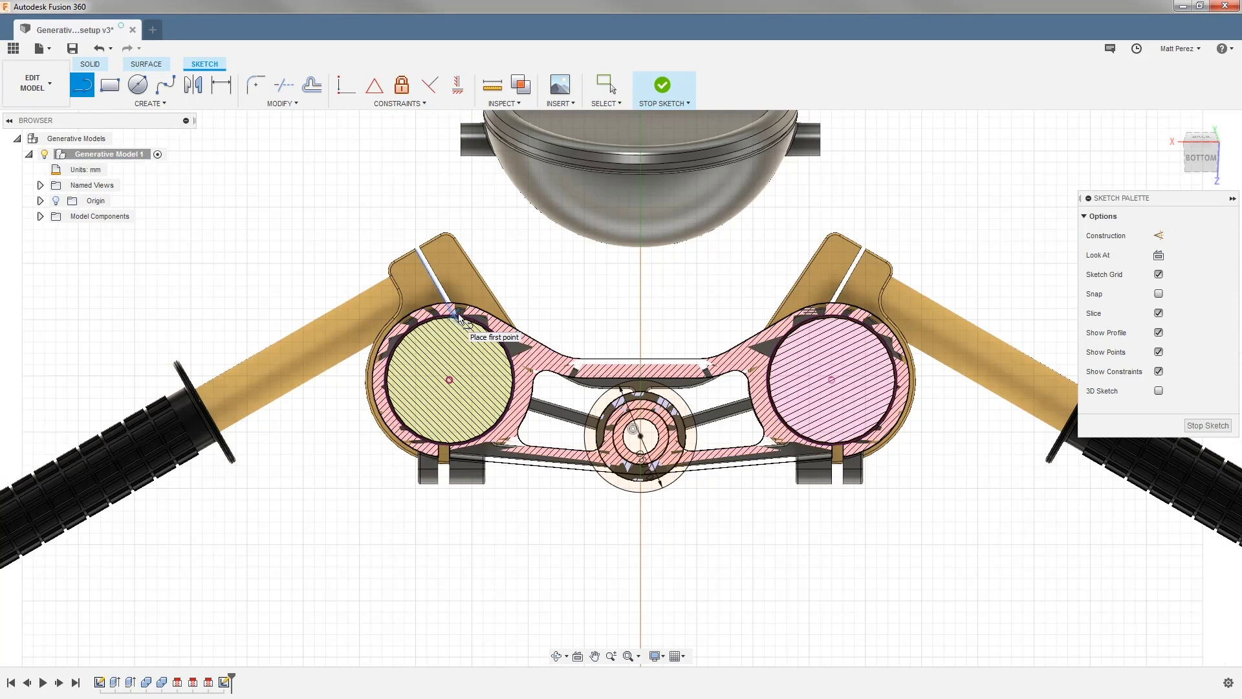
scroll(451, 315, "up", 5)
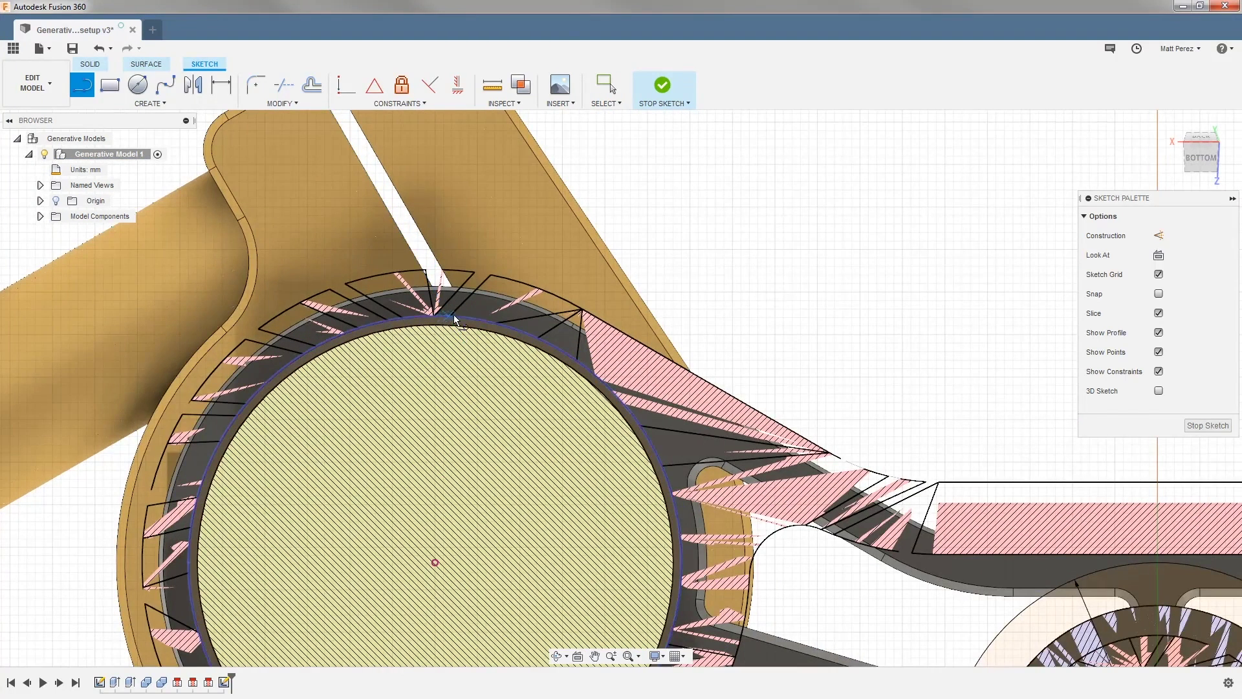
Step: Hide the Front End, ClipOn Bars and Headlight components
left_click(40, 216)
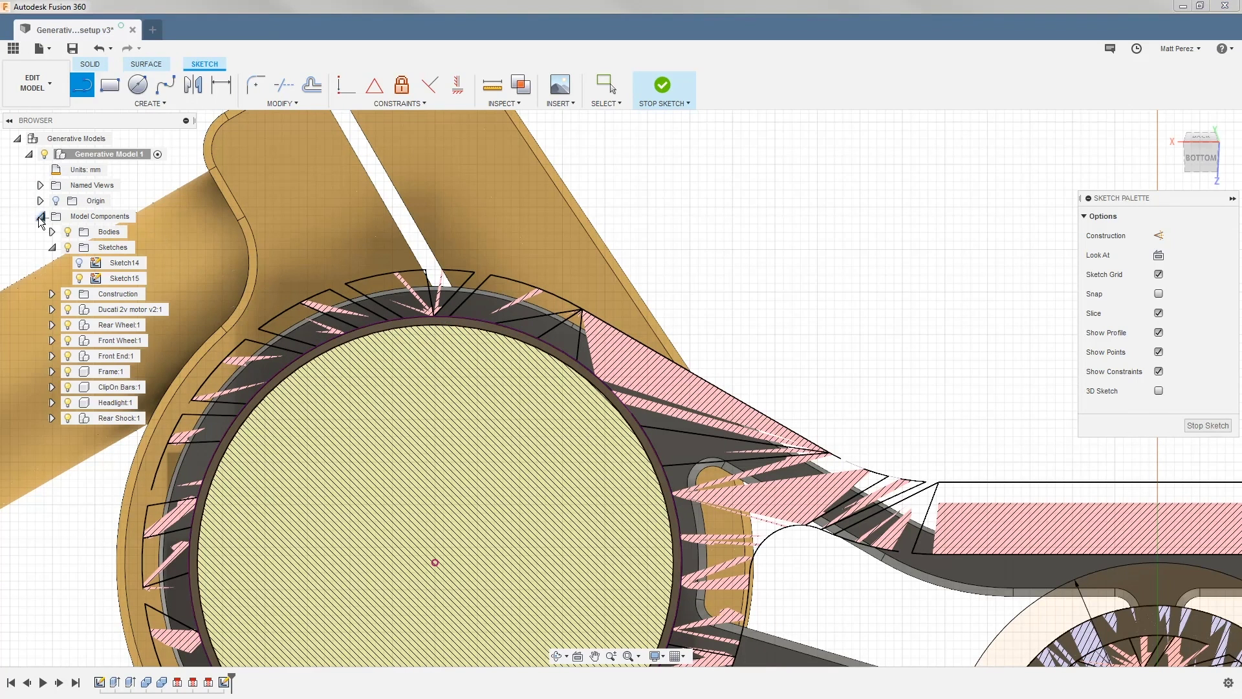
left_click(69, 356)
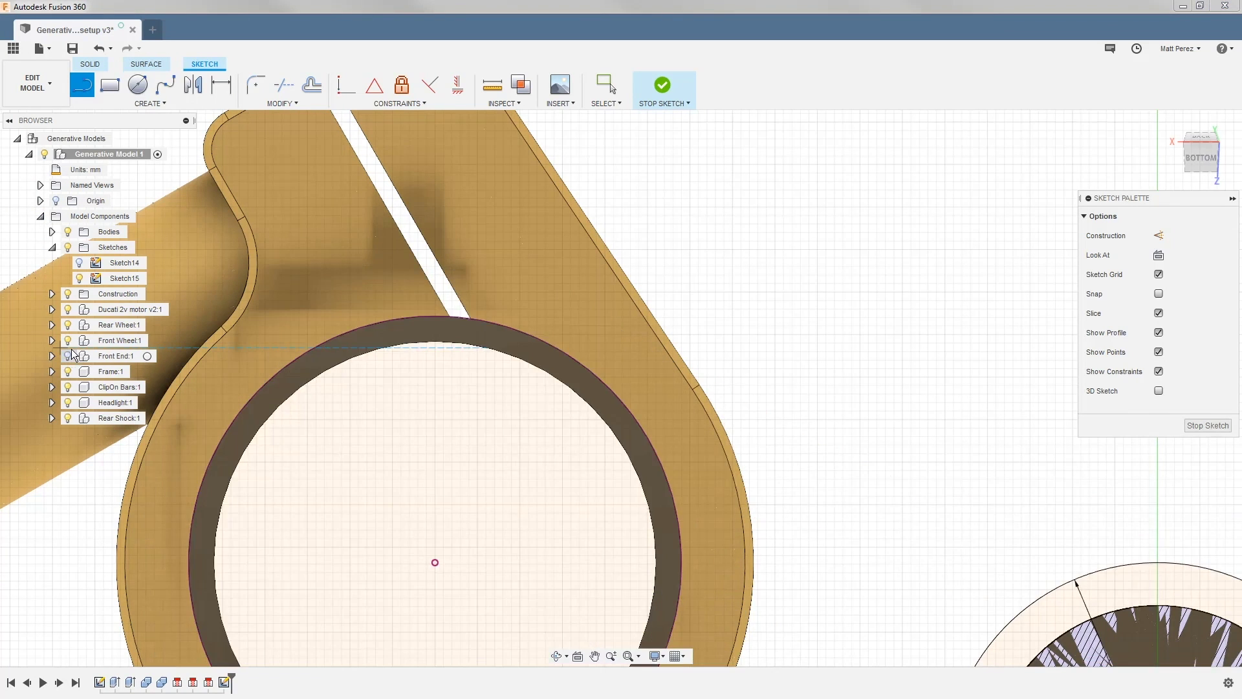
left_click(69, 387)
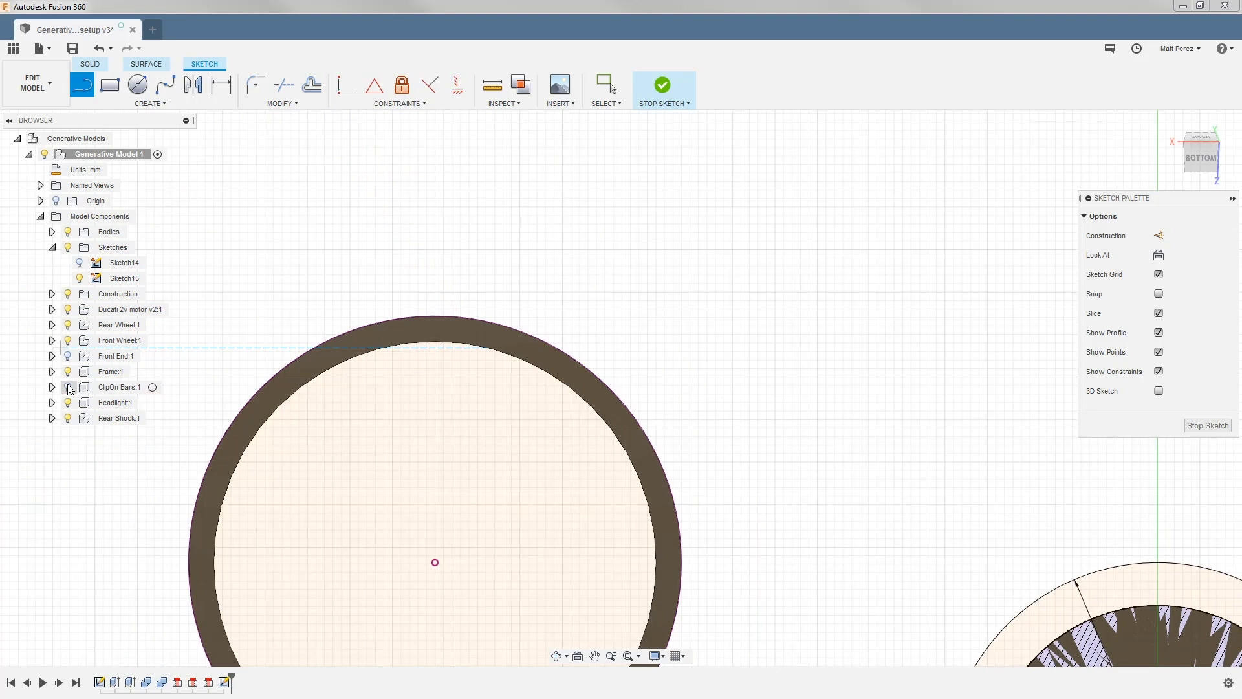
left_click(69, 402)
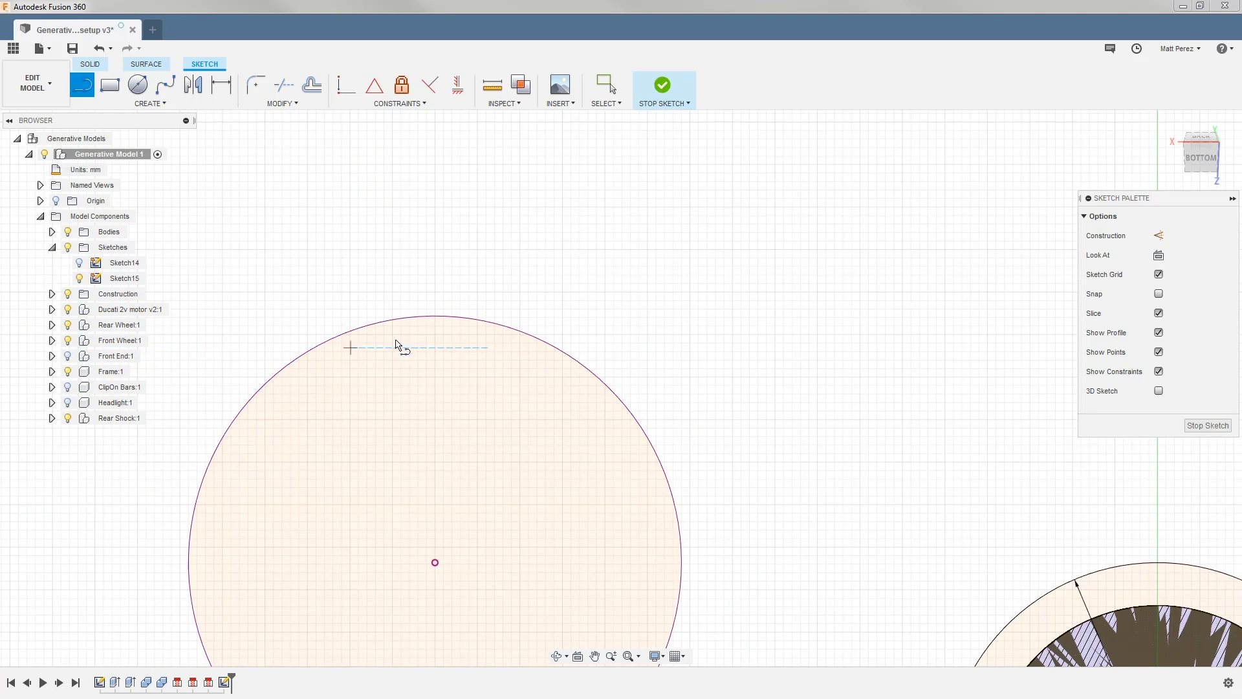
Step: Draw a line from the left circle's top to the right circle's top
left_click(438, 322)
scroll(630, 389, "down", 2)
middle_click_drag(630, 388, 416, 396)
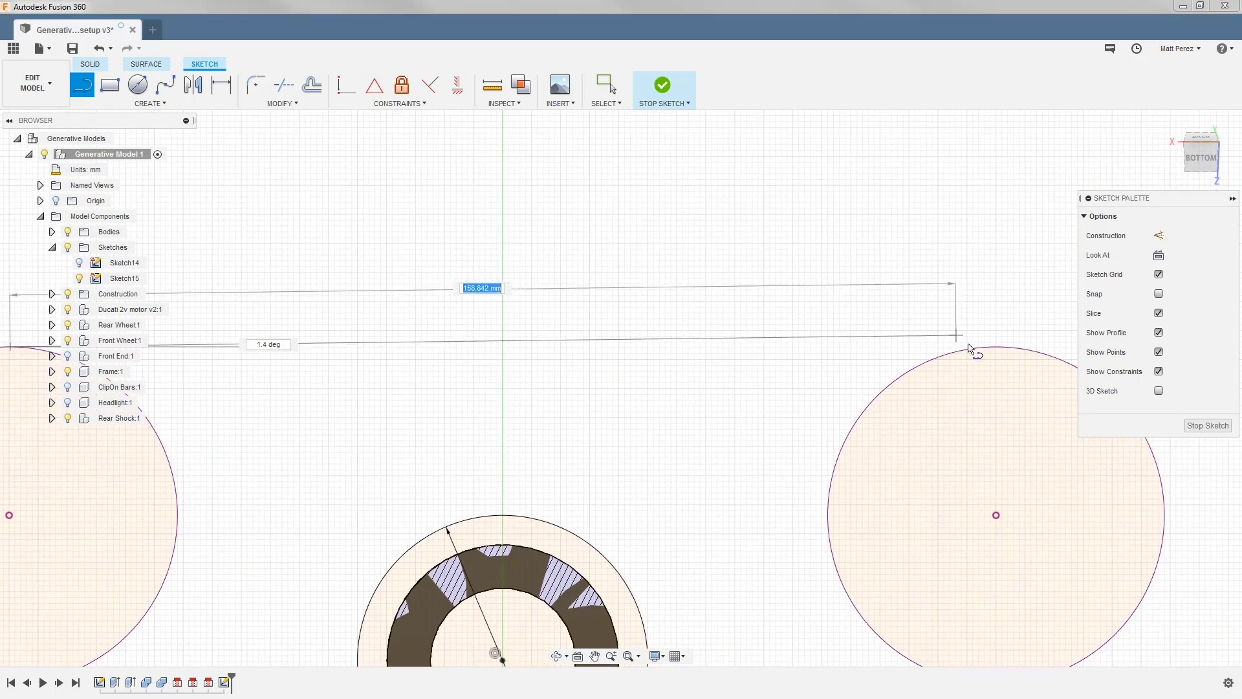
left_click(996, 347)
scroll(998, 368, "down", 1)
scroll(997, 372, "down", 1)
key("Escape")
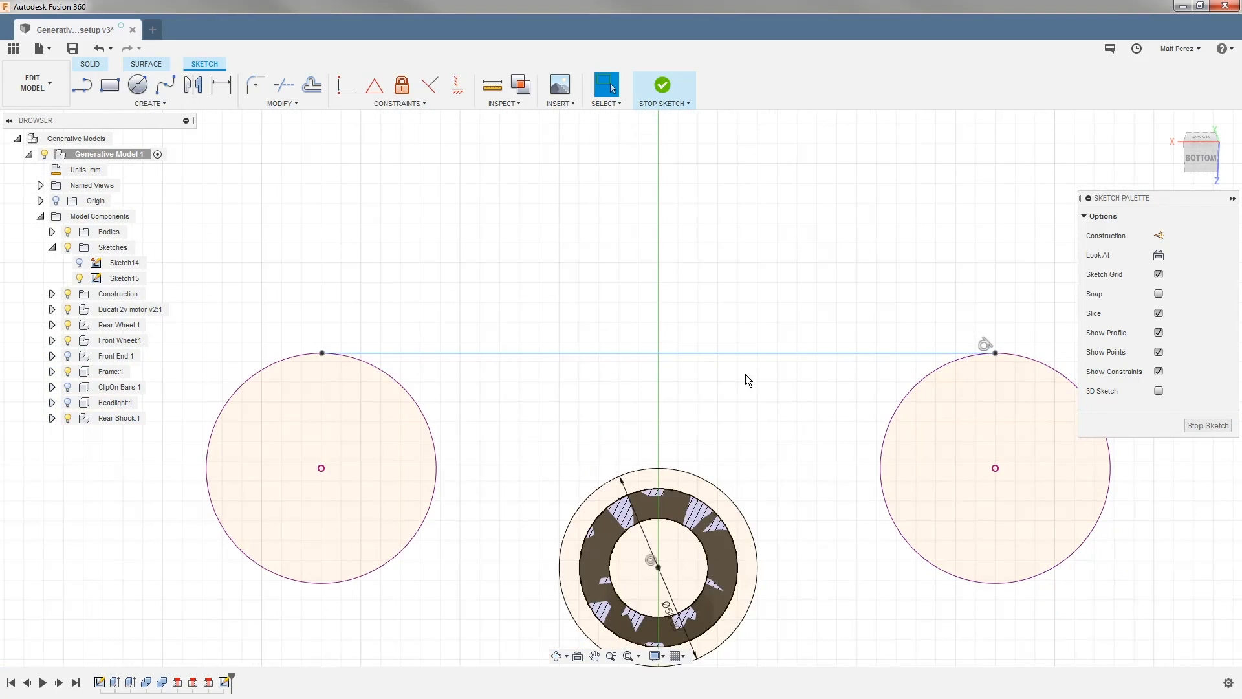
Step: Constrain the top line tangent to the circles
left_click(382, 104)
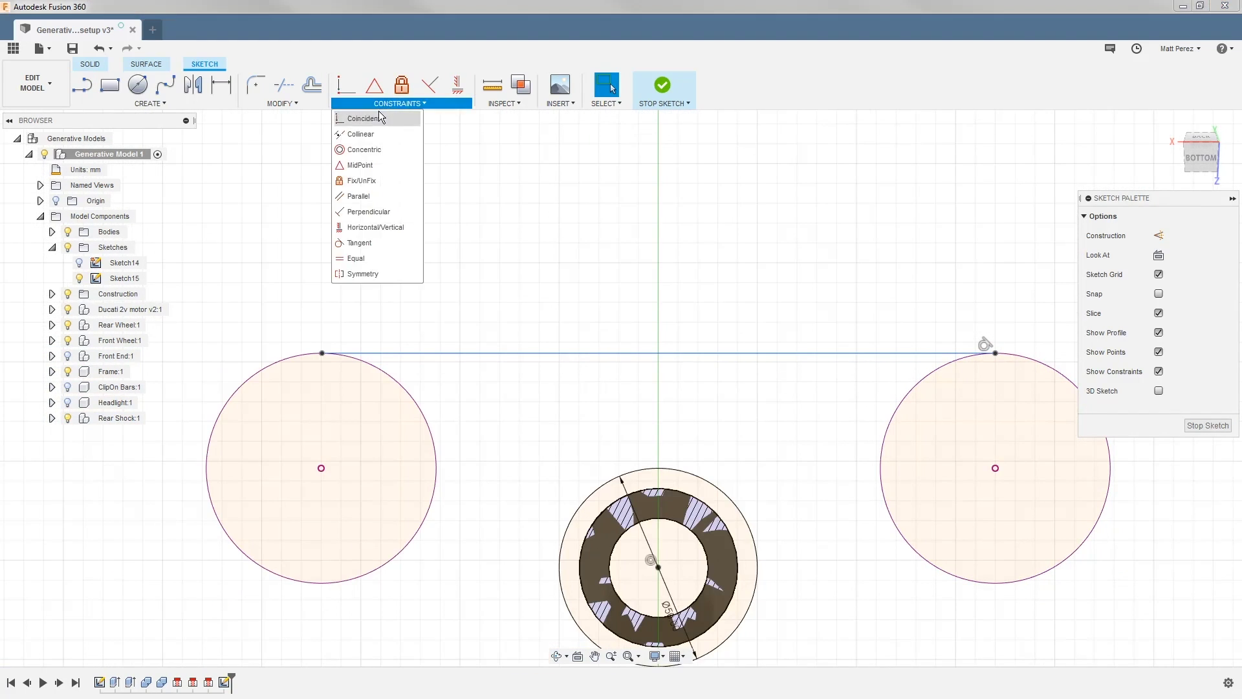
left_click(361, 243)
left_click(368, 353)
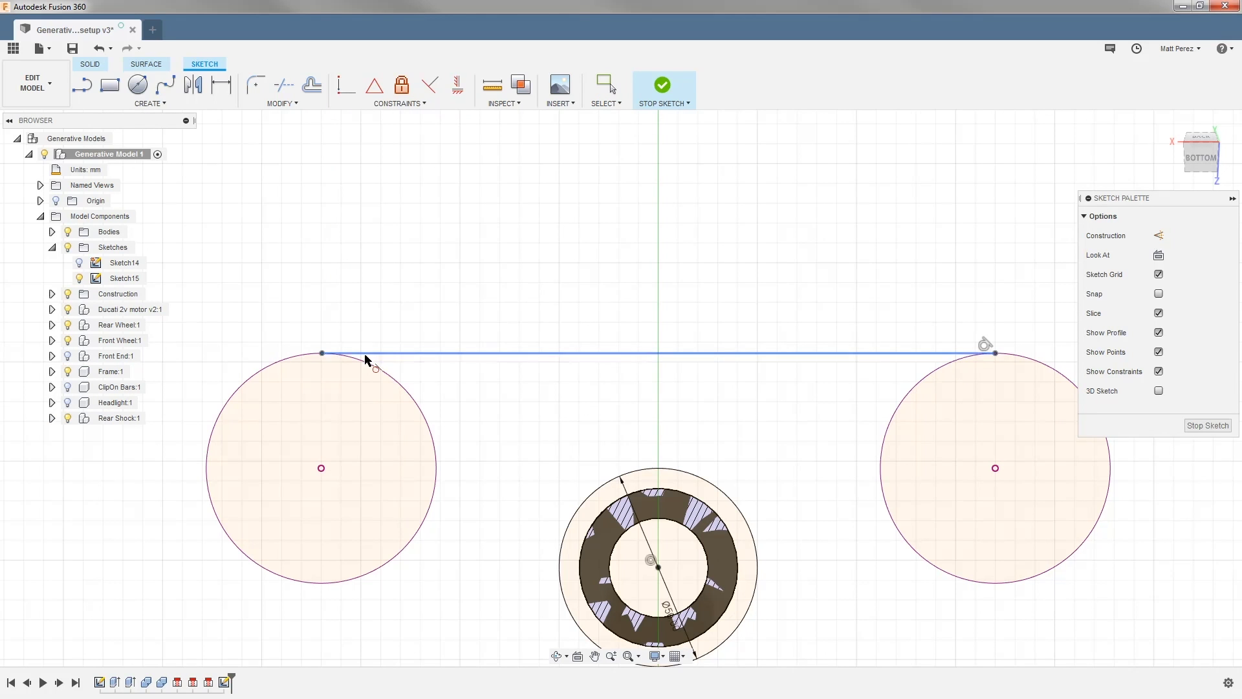
left_click(363, 367)
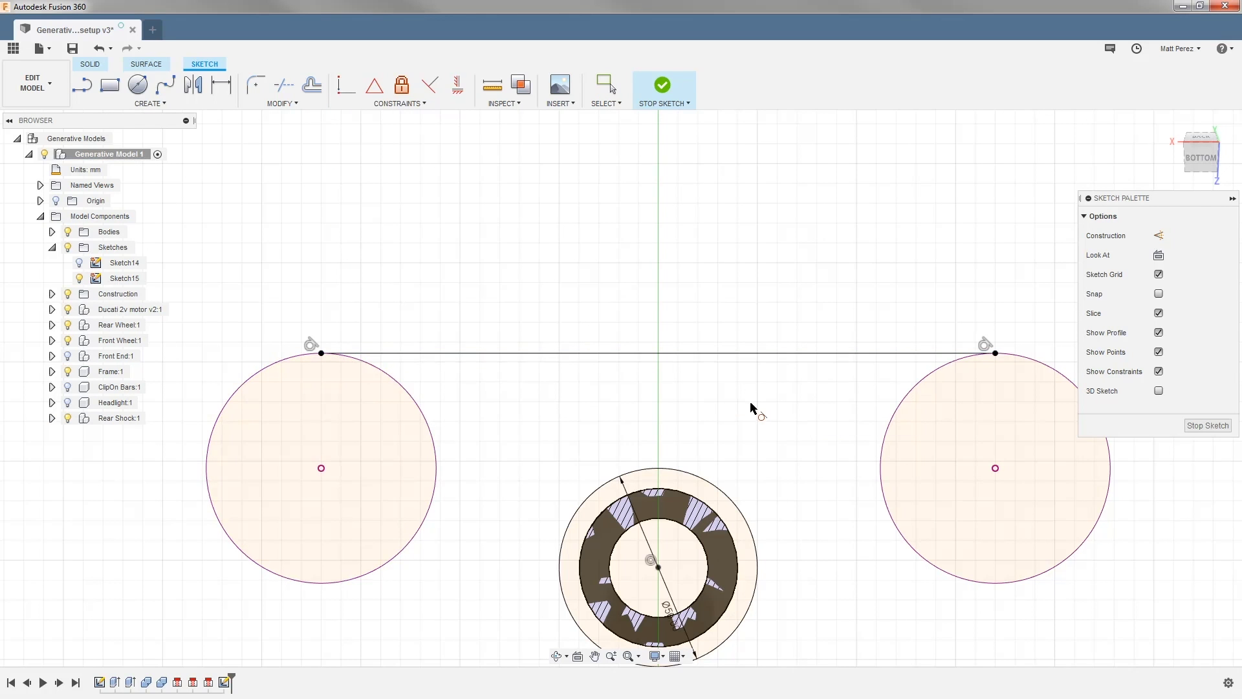
scroll(570, 393, "down", 3)
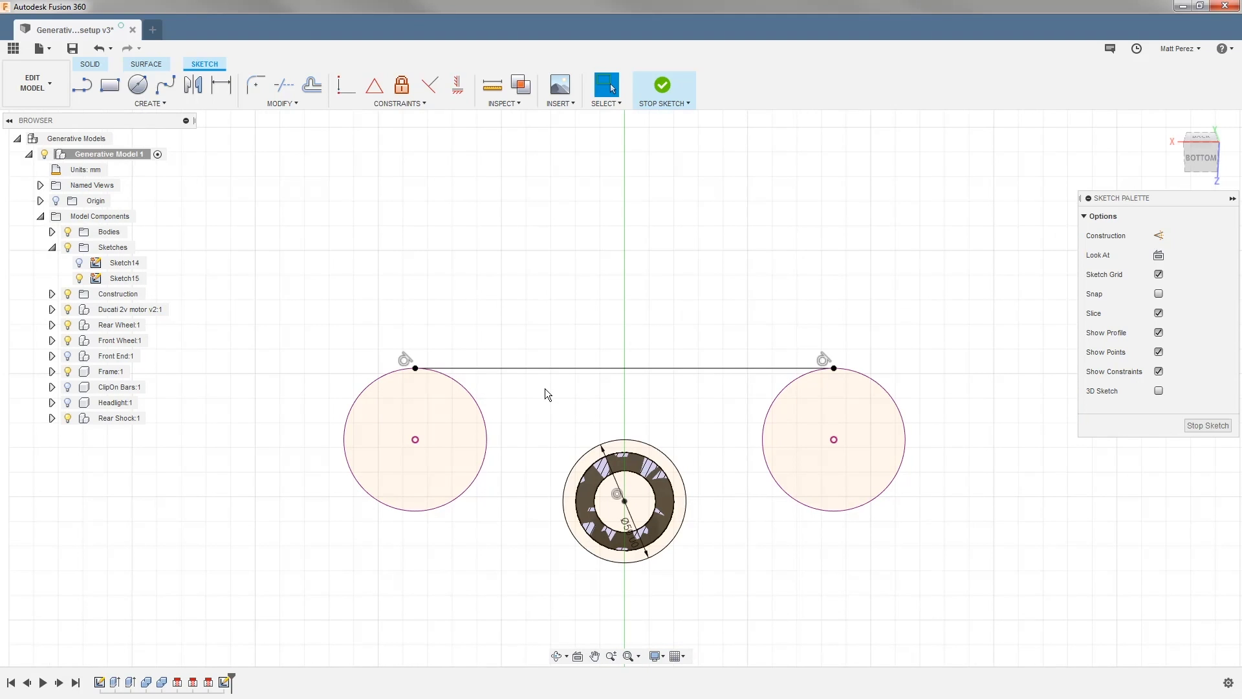
Step: Draw lines from the motor centre to each fork-tube circle centre and finish the sketch
key("l")
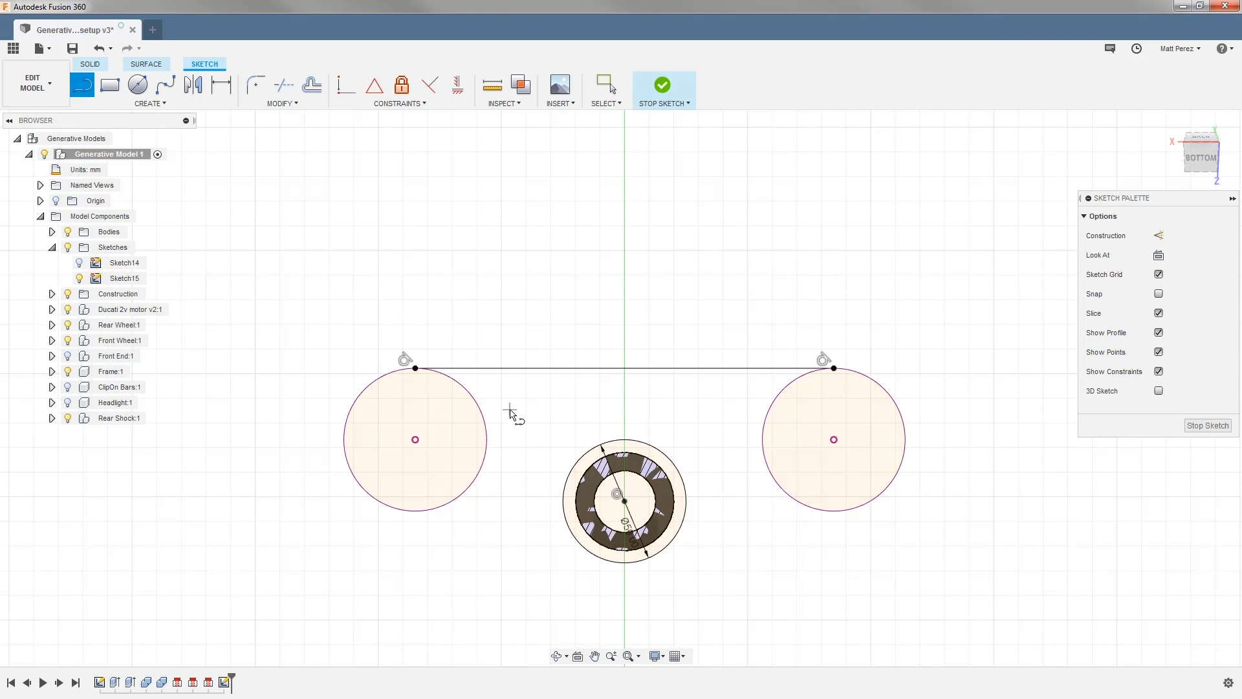
left_click(625, 501)
left_click(834, 439)
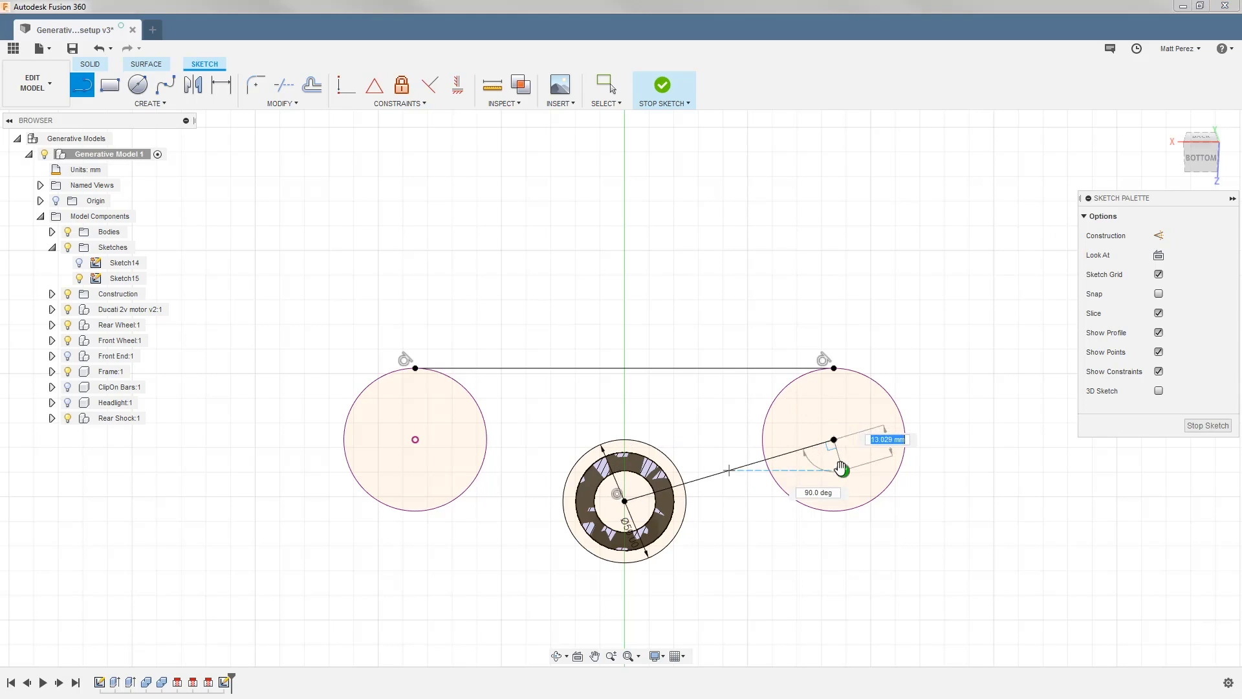
key("Escape")
left_click(625, 501)
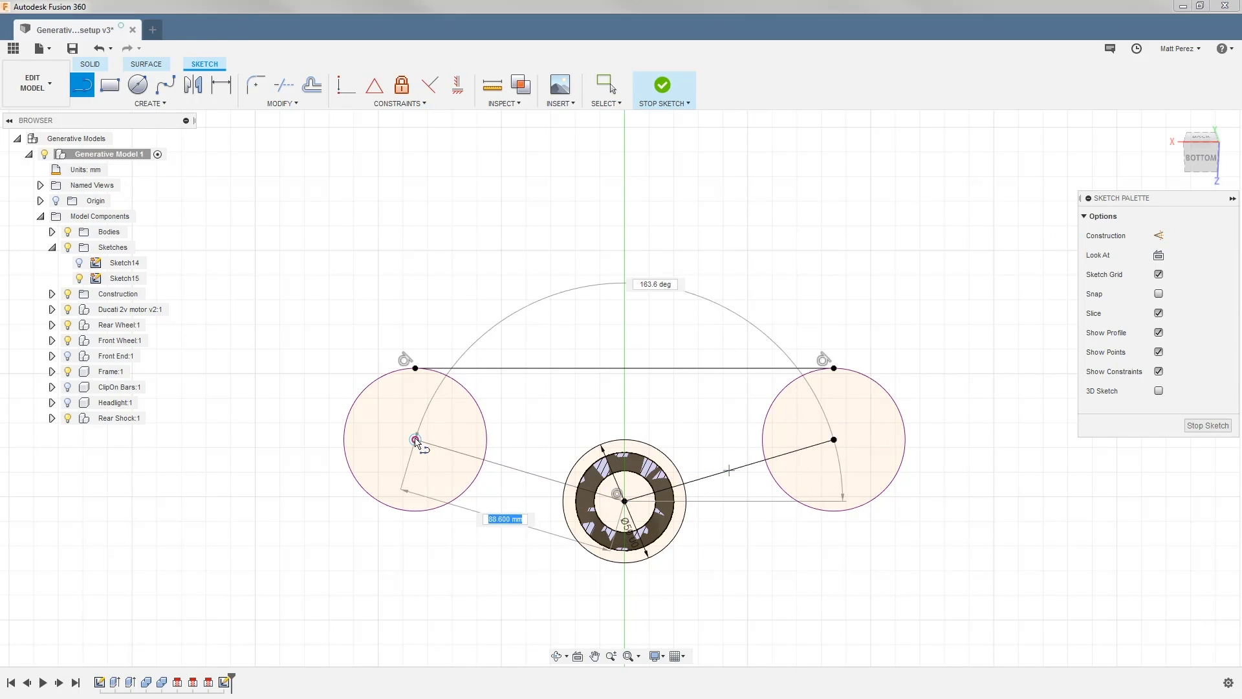
left_click(415, 439)
key("Escape")
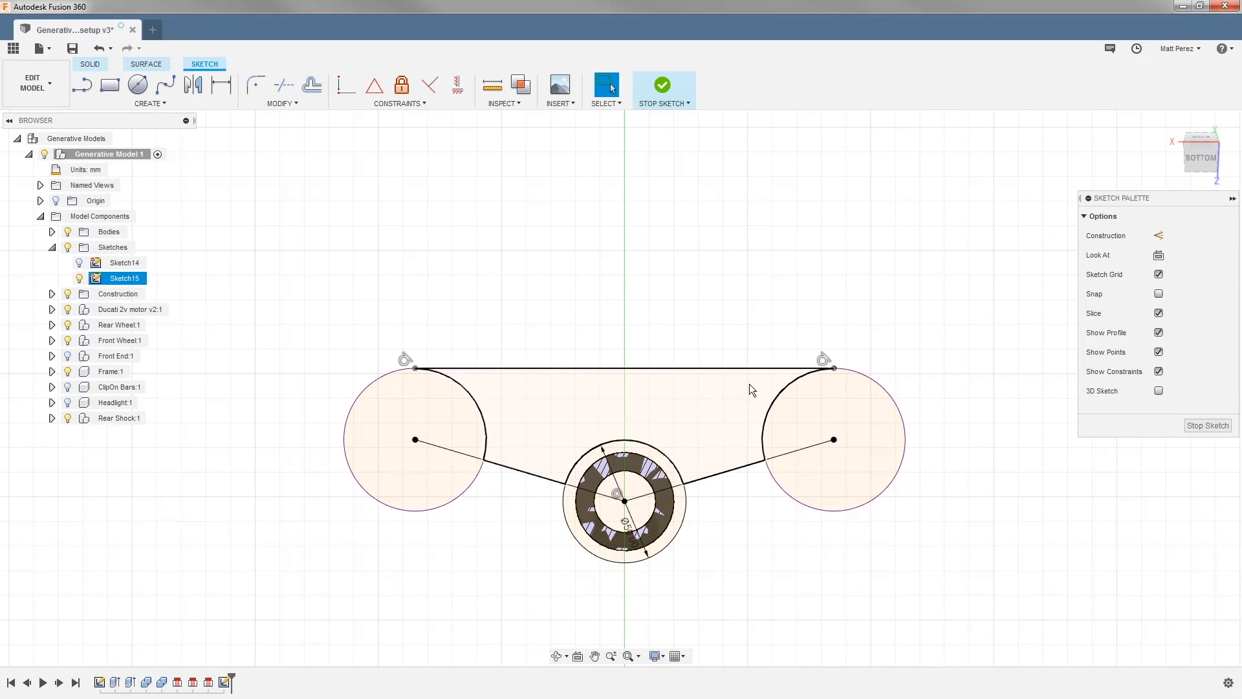
left_click(662, 88)
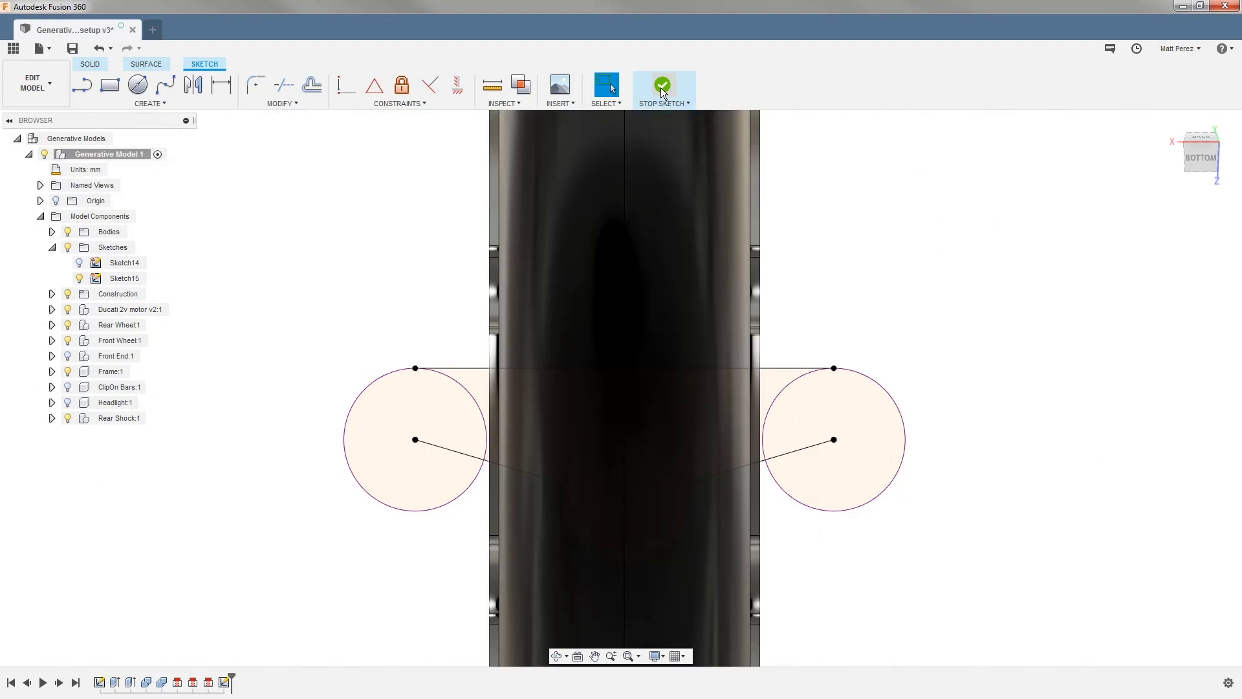
Step: Show the Front End, Frame, ClipOn Bars and Headlight components again
left_click(67, 356)
left_click(68, 372)
left_click(67, 387)
left_click(69, 403)
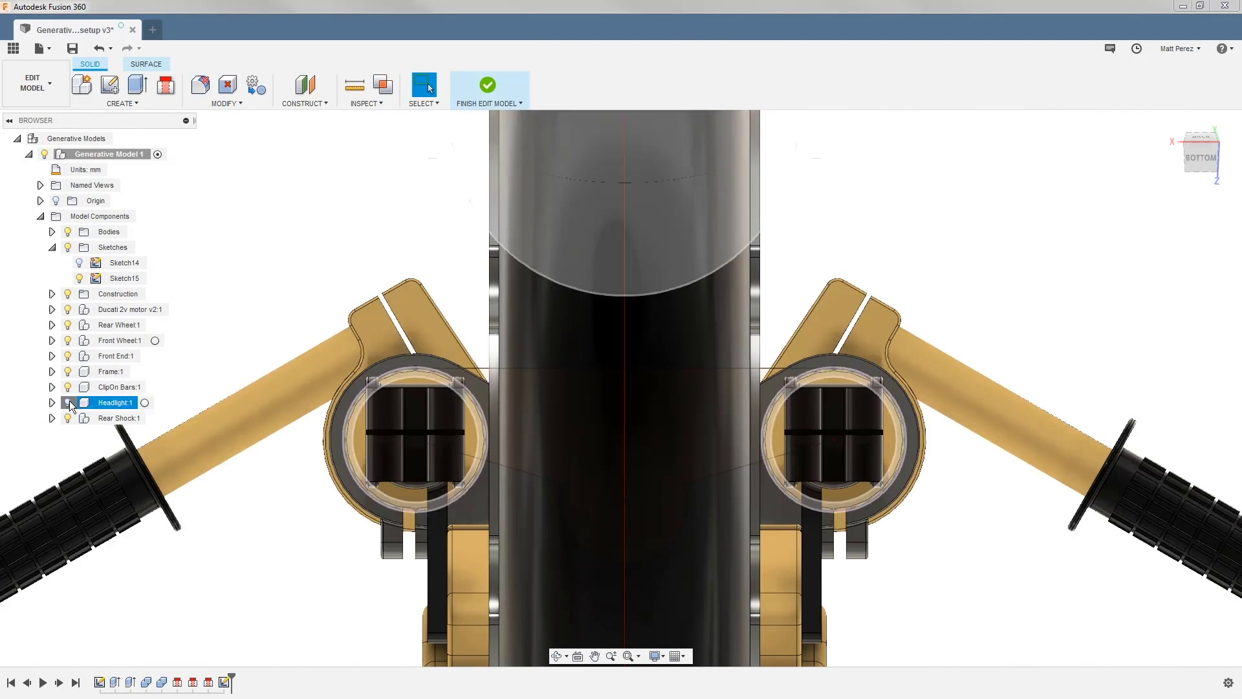
mouse_move(362, 304)
middle_mouse_down("shift")
mouse_move(388, 272)
mouse_move(398, 321)
middle_mouse_up("shift")
Step: Extrude the clamp profile -160 mm toward the headlight as a new body
key("e")
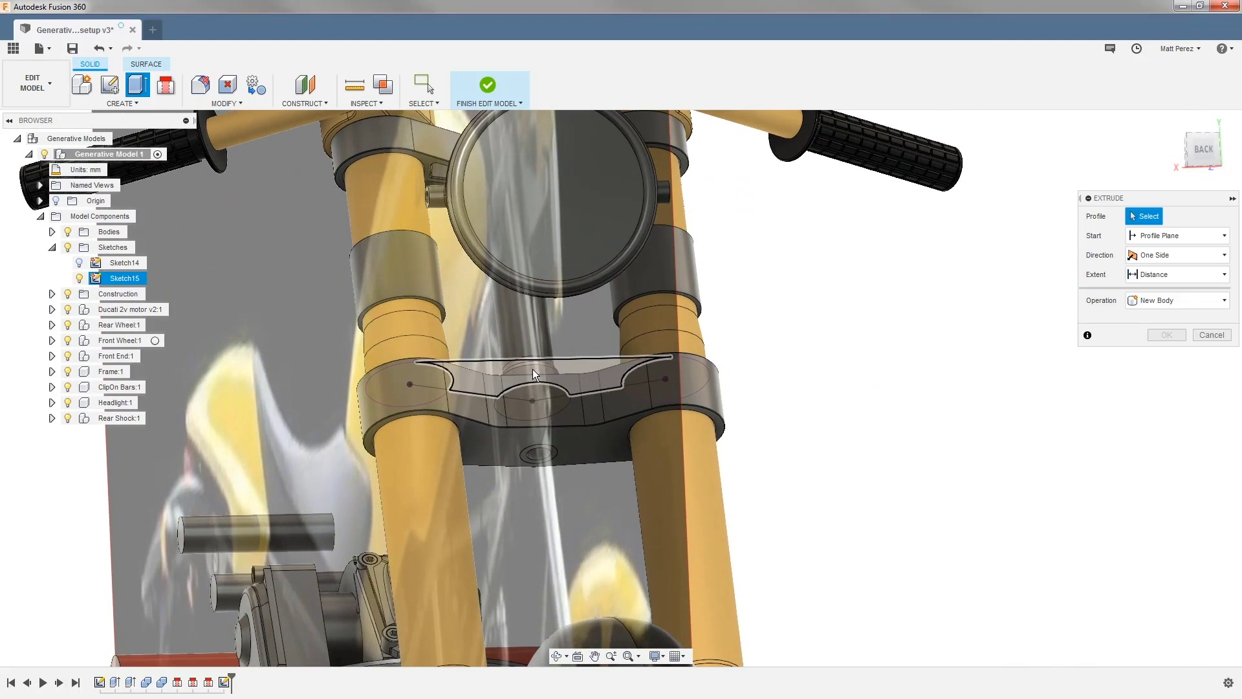
left_click(533, 369)
middle_click_drag(533, 369, 512, 318, "shift")
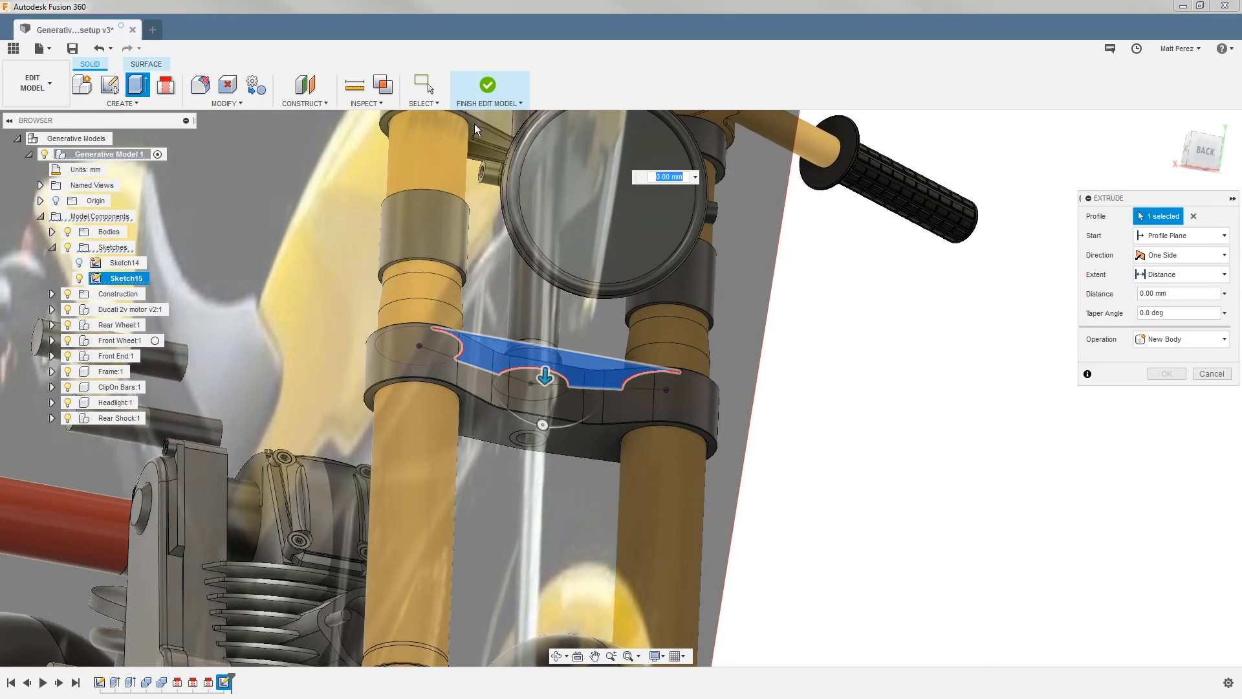
left_click_drag(551, 381, 555, 133)
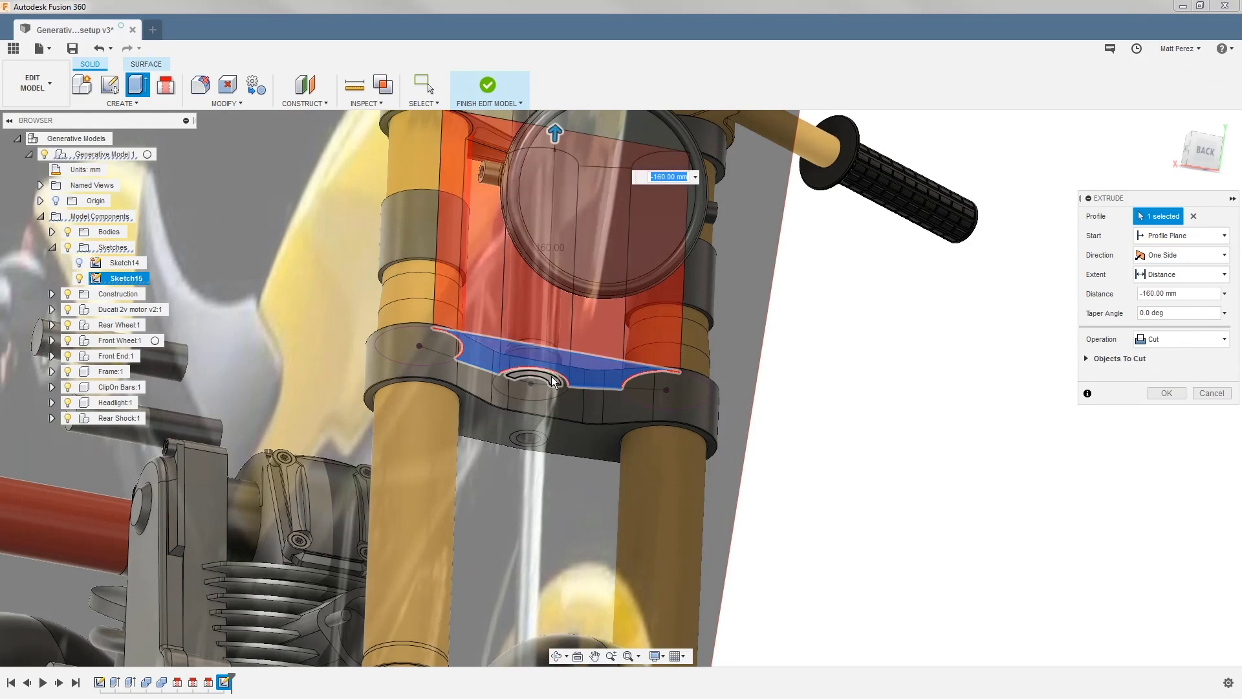
left_click(1182, 339)
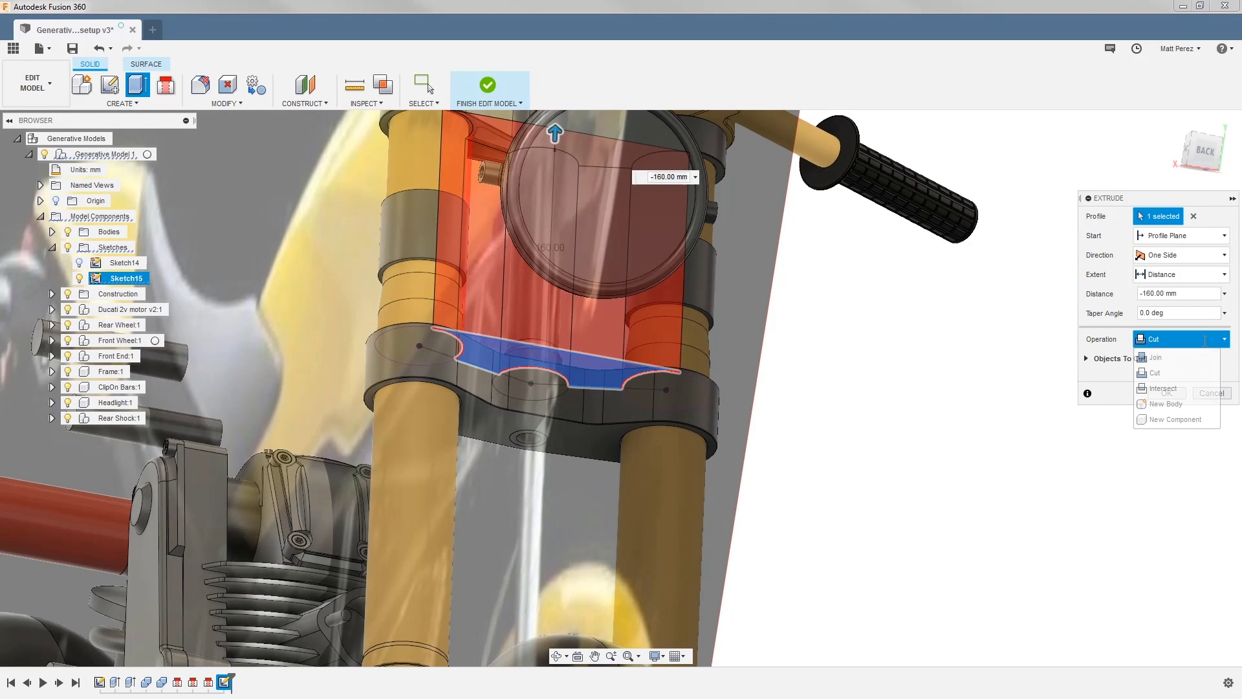
left_click(1166, 402)
left_click(1171, 374)
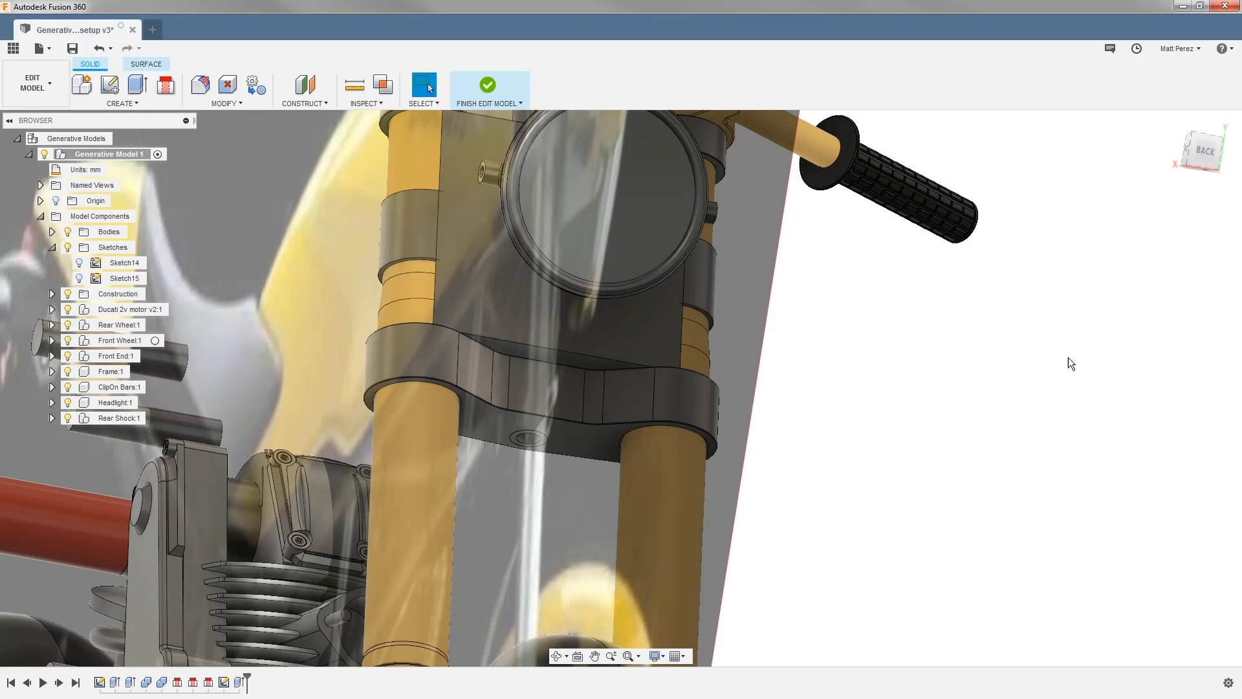
Step: Apply the red appearance to the new extruded head-tube body
key("a")
left_click_drag(1027, 311, 628, 341)
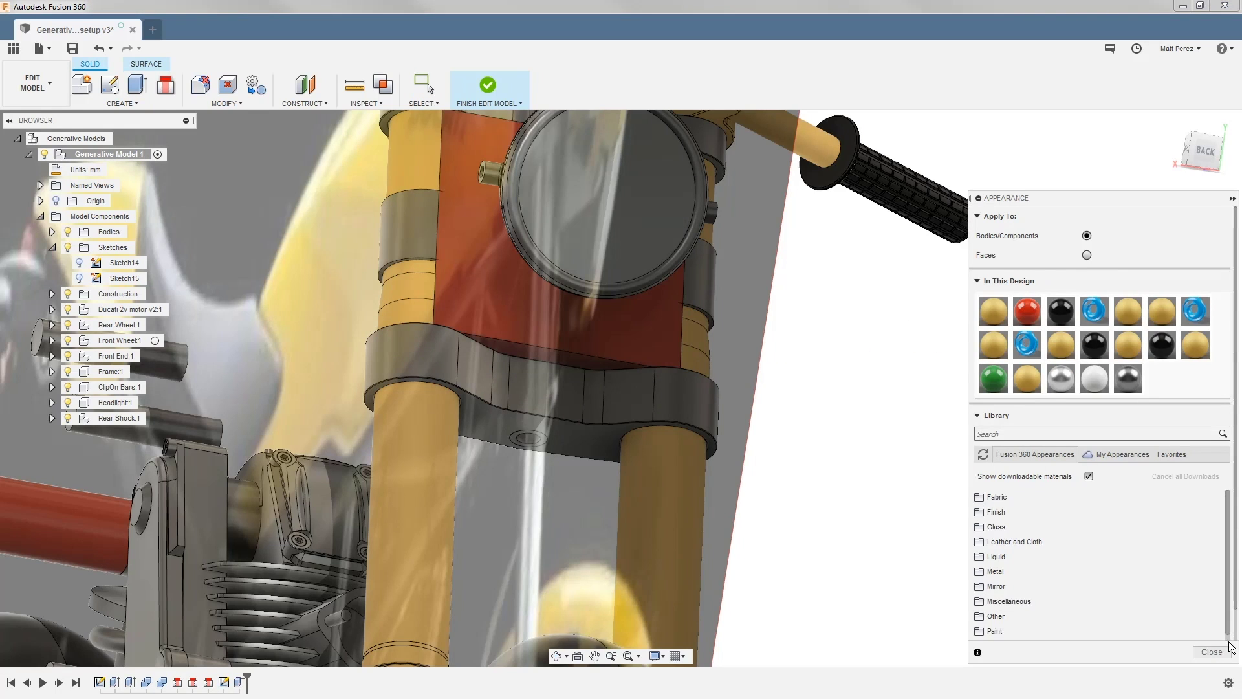
left_click(1216, 654)
scroll(971, 486, "down", 5)
middle_click_drag(971, 485, 778, 454, "shift")
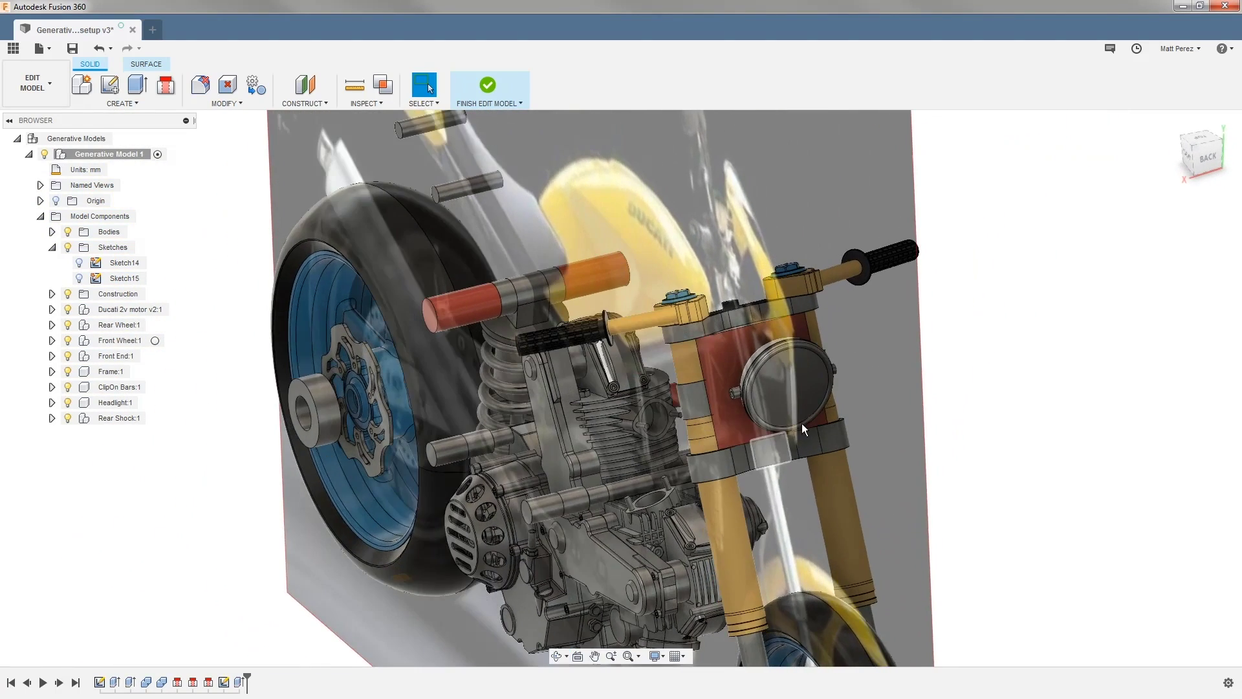